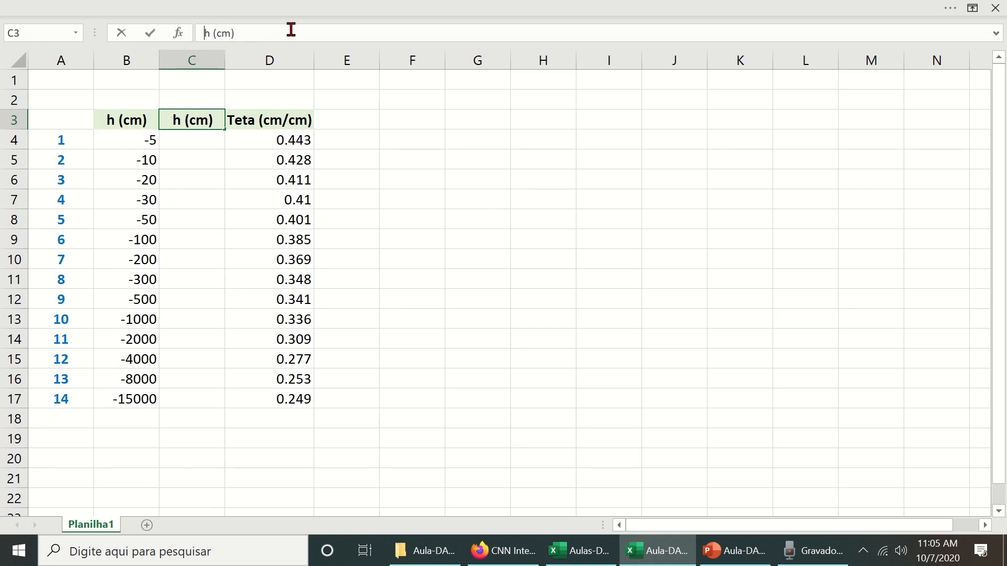
# Rename the header in C3 to |h| (cm) and fill C4:C17 with the absolute values of column B using =ABS(B4)
pyautogui.write('|h|')
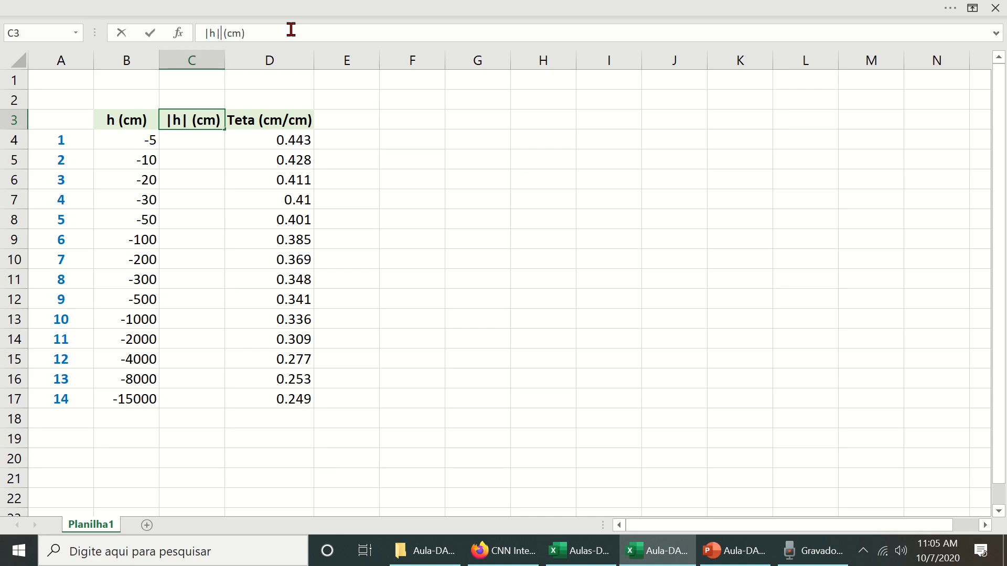
pyautogui.press('Return')
pyautogui.write('=')
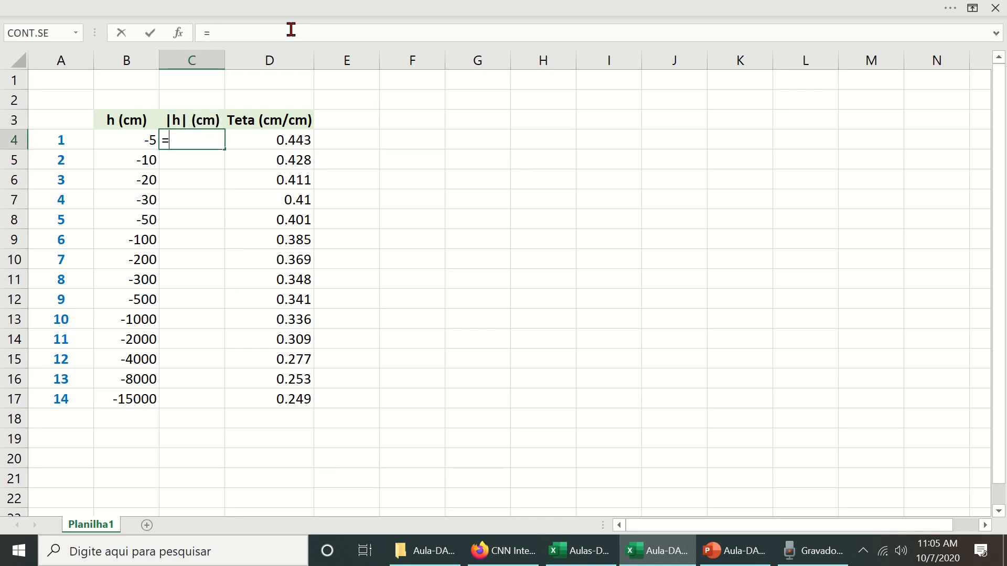
pyautogui.write('abs(')
pyautogui.press('Left')
pyautogui.press('Return')
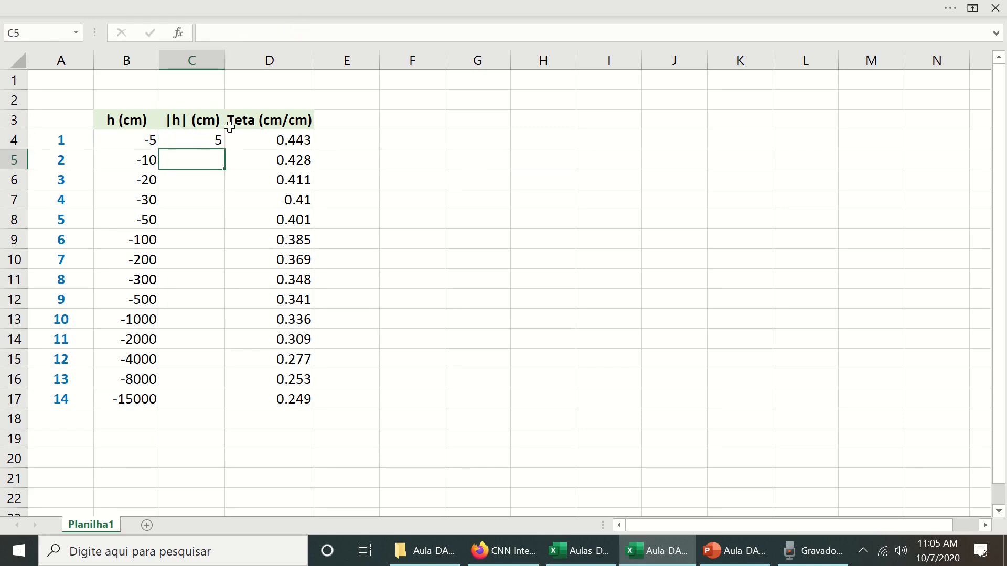
pyautogui.click(214, 141)
pyautogui.doubleClick(224, 152)
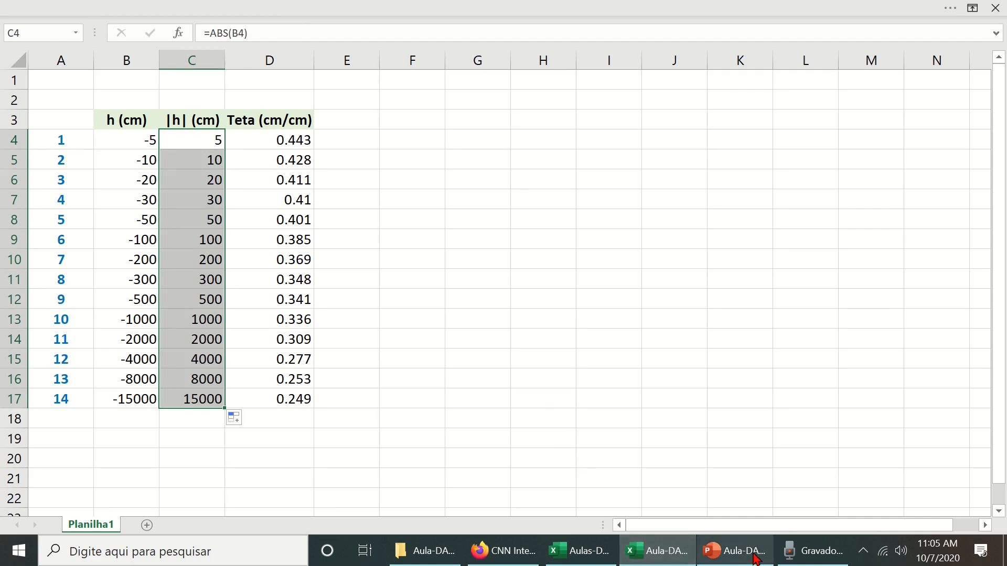
# Switch to PowerPoint, copy the van Genuchten equation from slide 4, and paste it into the Excel sheet at K6
pyautogui.moveTo(754, 560)
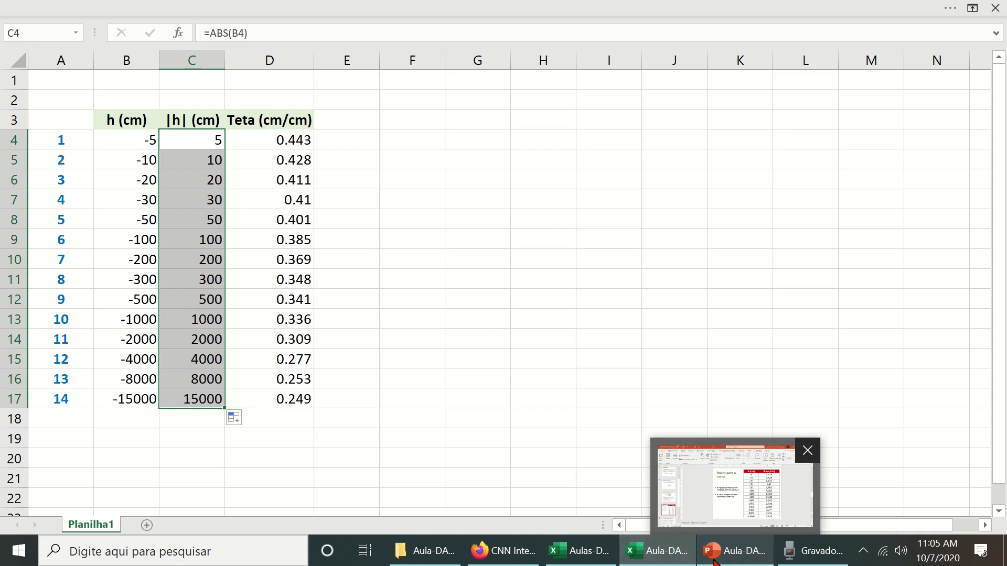
pyautogui.click(741, 560)
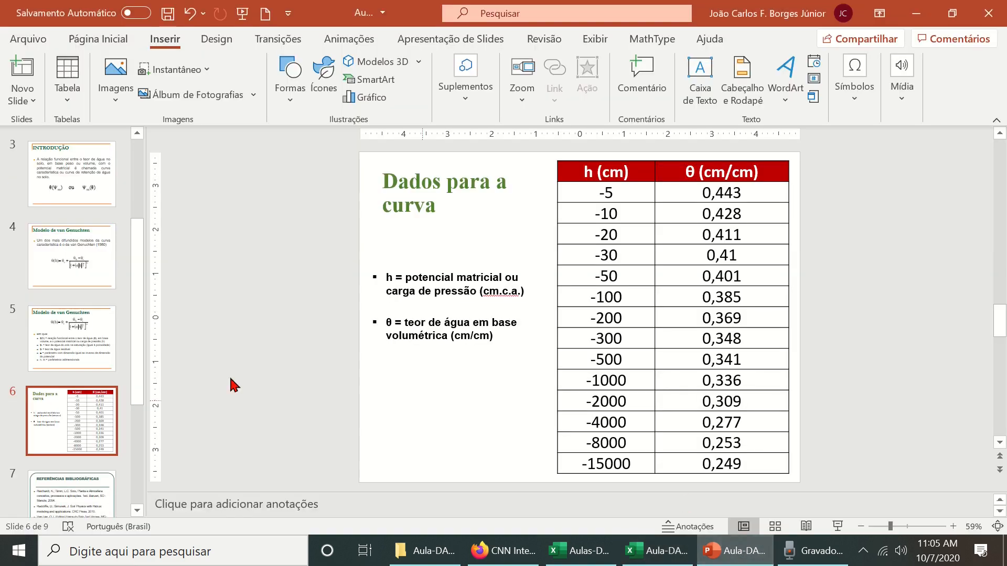
pyautogui.click(90, 273)
pyautogui.click(597, 343)
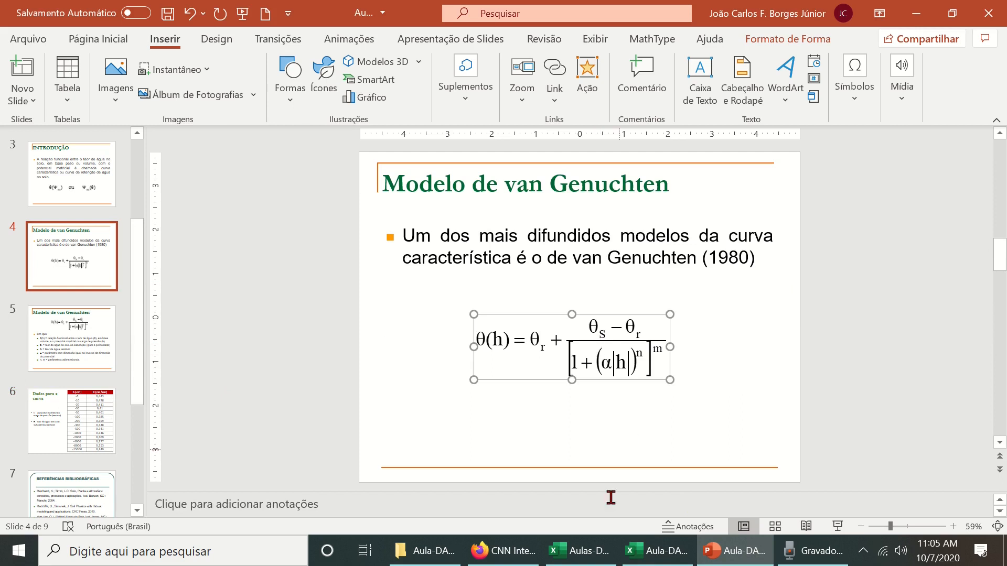
pyautogui.click(632, 547)
pyautogui.click(715, 171)
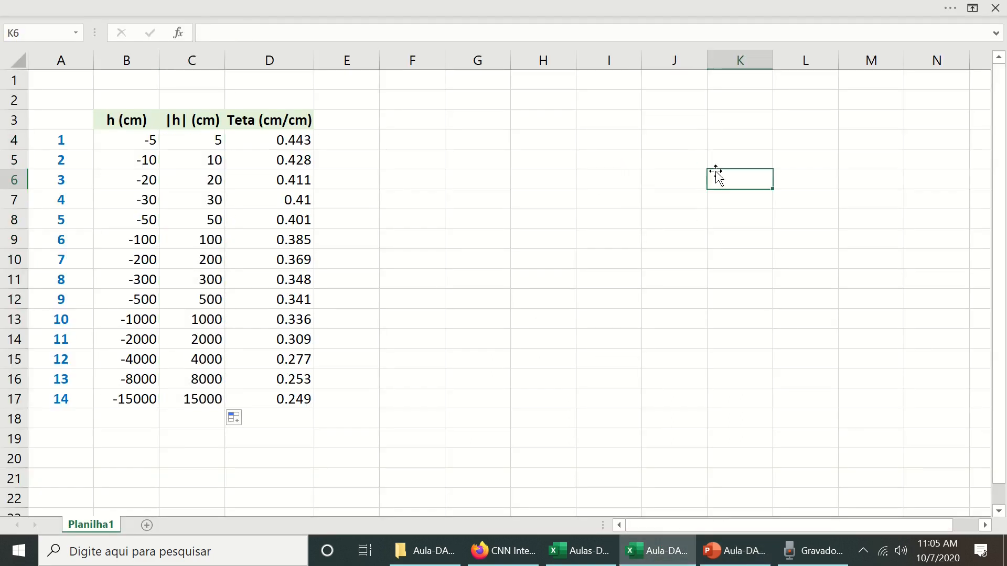
pyautogui.hotkey('ctrl', 'v')
# Shrink the pasted equation and place it clear of the data table, over columns J to N around rows 9 to 14
pyautogui.moveTo(819, 224); pyautogui.dragTo(553, 252)
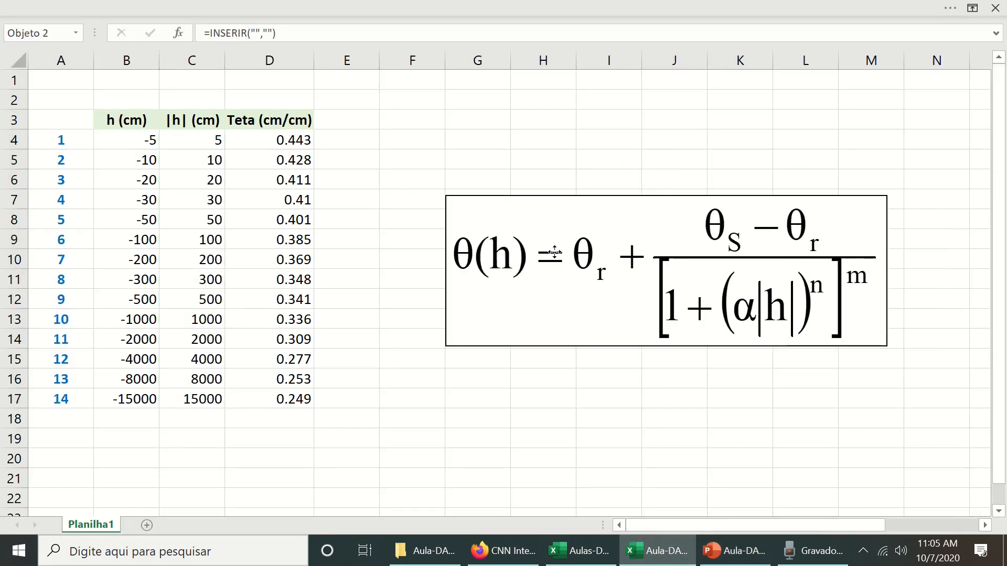
pyautogui.moveTo(507, 218); pyautogui.dragTo(592, 247)
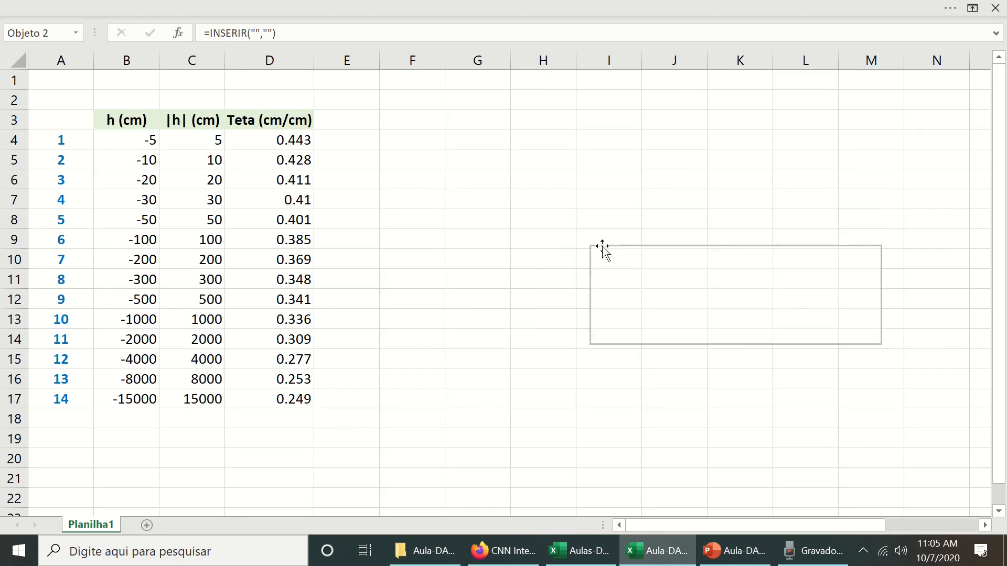
pyautogui.moveTo(692, 285); pyautogui.dragTo(739, 183)
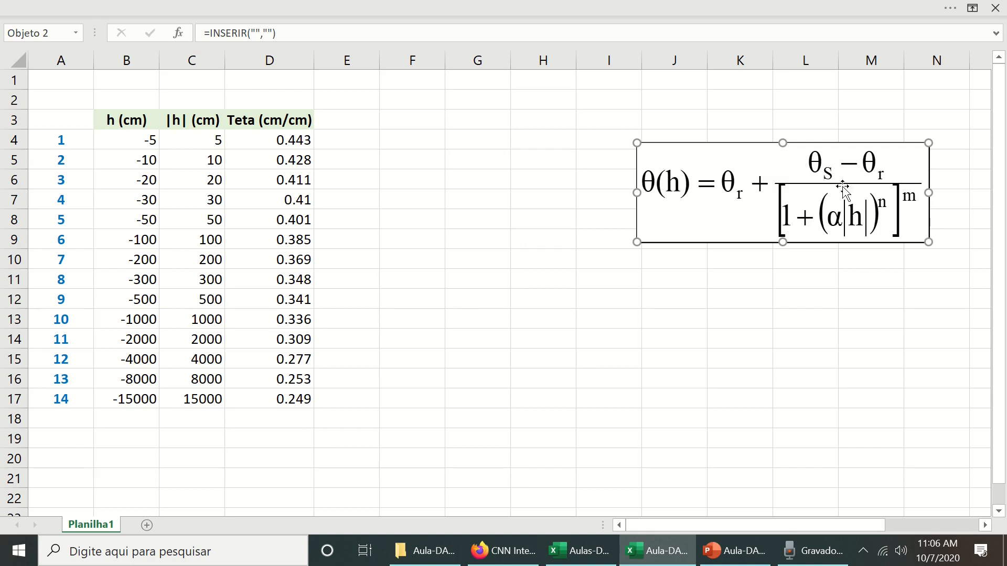
pyautogui.moveTo(726, 157); pyautogui.dragTo(742, 215)
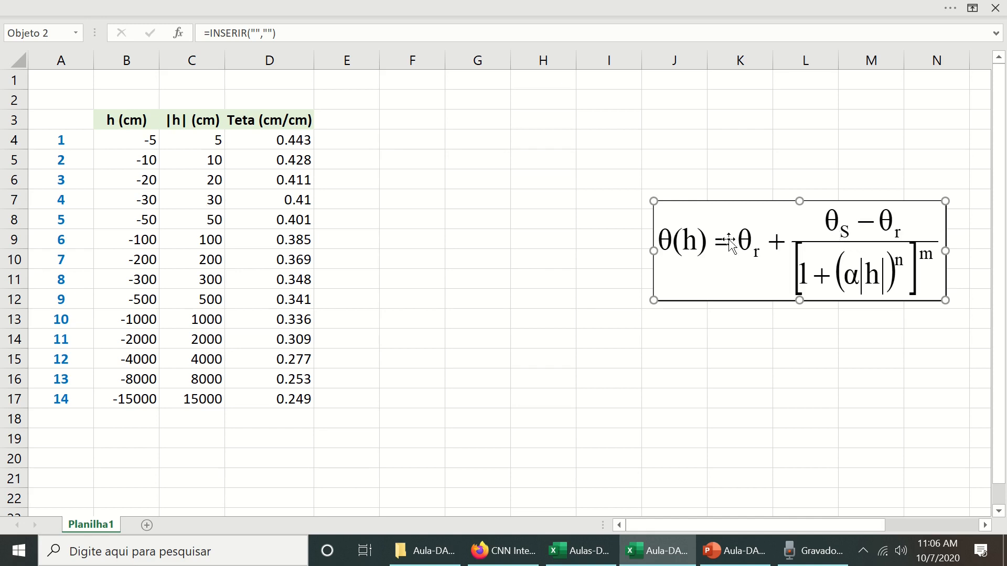
pyautogui.moveTo(706, 209); pyautogui.dragTo(736, 249)
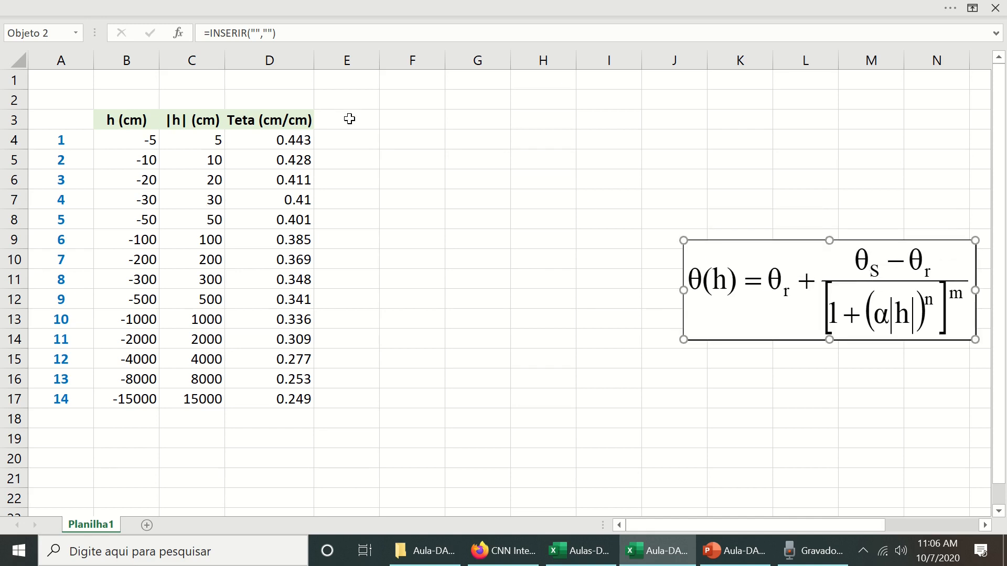
# Enter the parameter labels TetaS, TetaR, Alfa, n and m down cells H4:H8
pyautogui.click(476, 140)
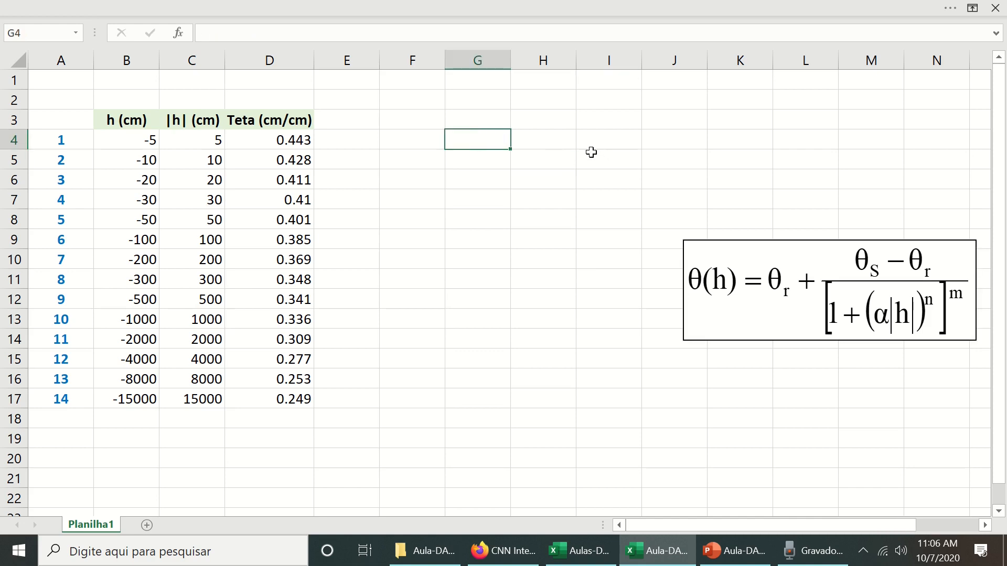
pyautogui.press('Right')
pyautogui.write('Te')
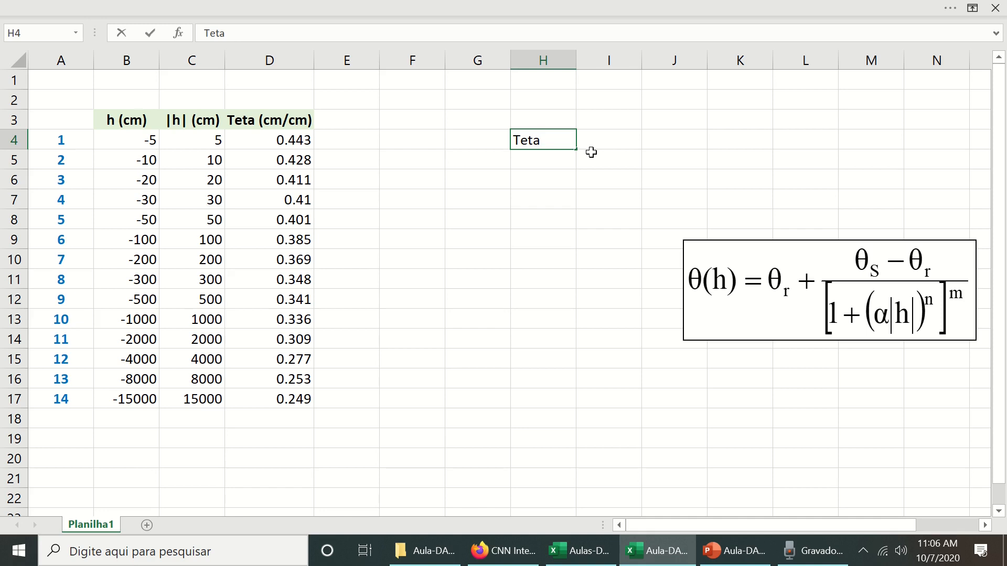
pyautogui.write('taS')
pyautogui.press('Return')
pyautogui.write('TetaR')
pyautogui.press('Return')
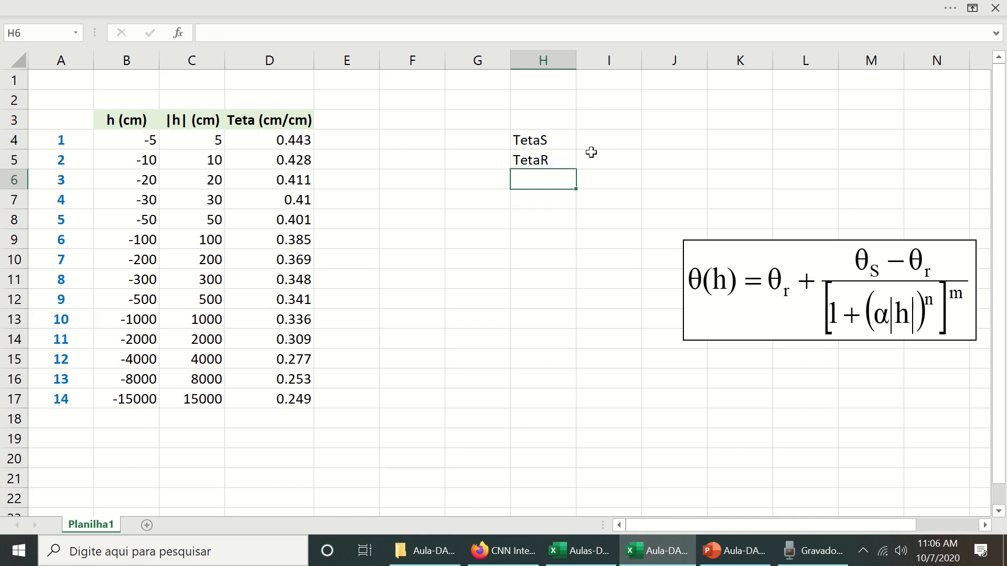
pyautogui.write('Al')
pyautogui.press('Return')
pyautogui.write('n')
pyautogui.press('Return')
pyautogui.write('m')
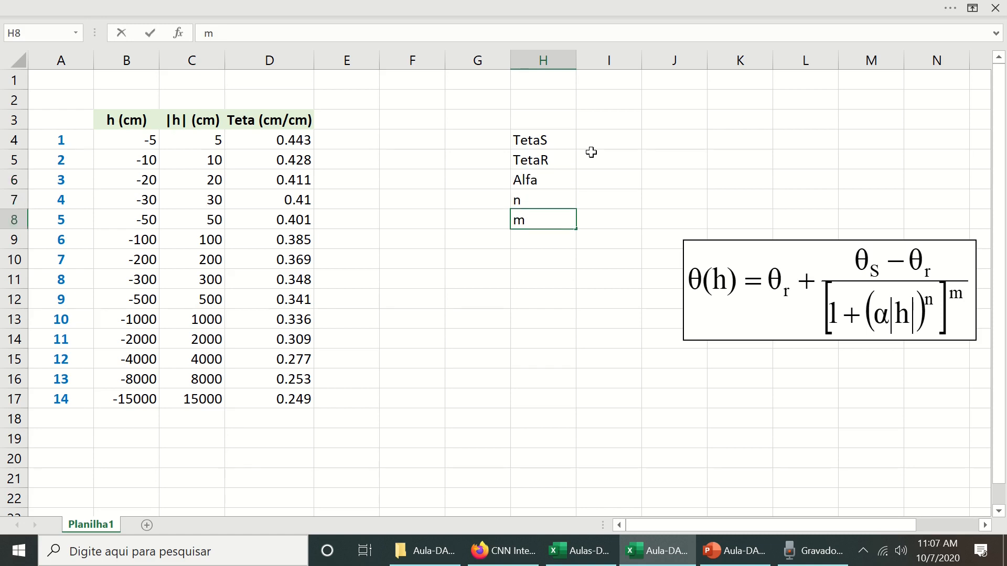
# Enter the initial parameter values 0.5 for TetaS, 0.01 for TetaR, 1 for Alfa and 1.5 for n in I4:I7
pyautogui.press('Right')
pyautogui.press('Up')
pyautogui.press('Up')
pyautogui.press('Up')
pyautogui.press('Up')
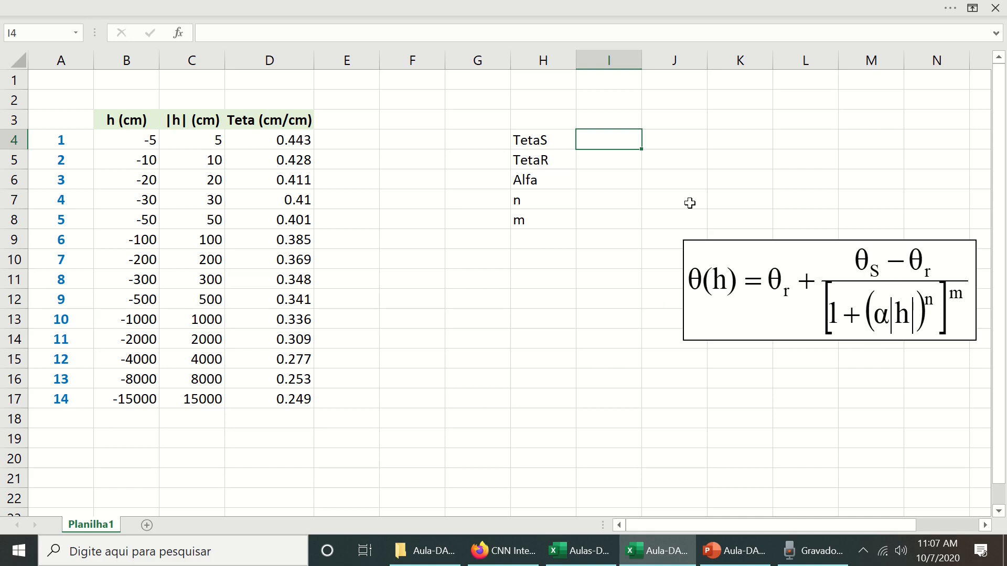
pyautogui.write('.')
pyautogui.press('Return')
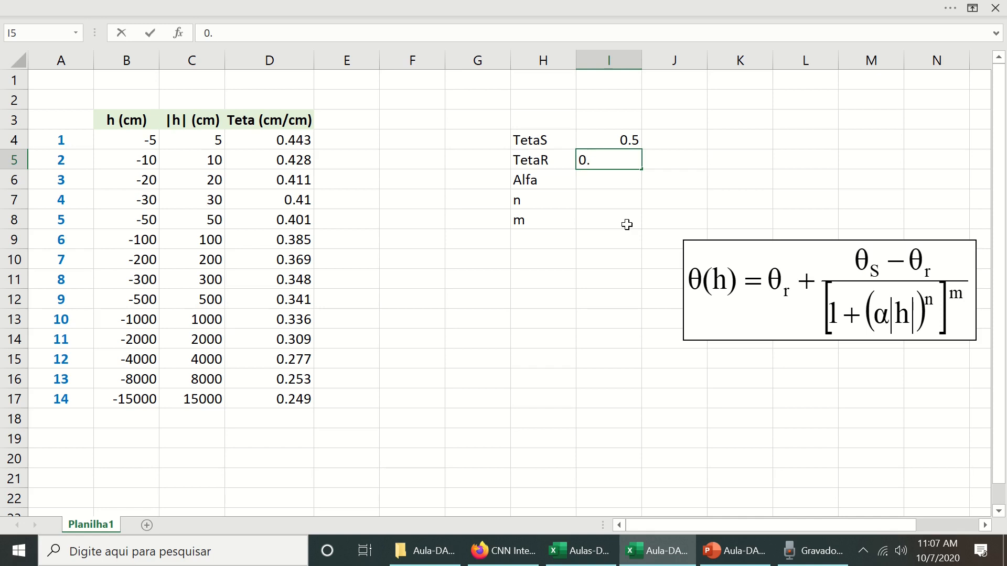
pyautogui.press('Return')
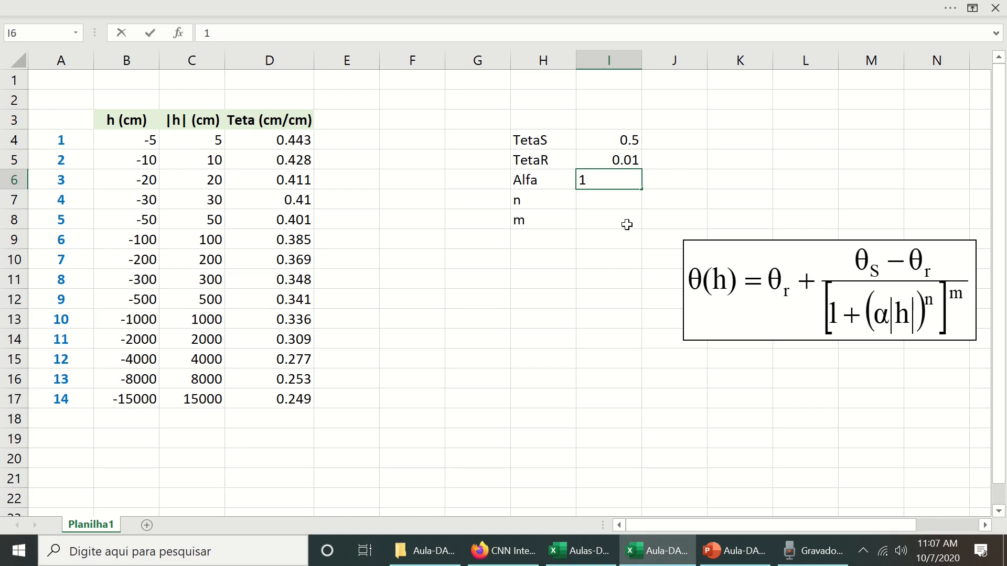
pyautogui.press('Return')
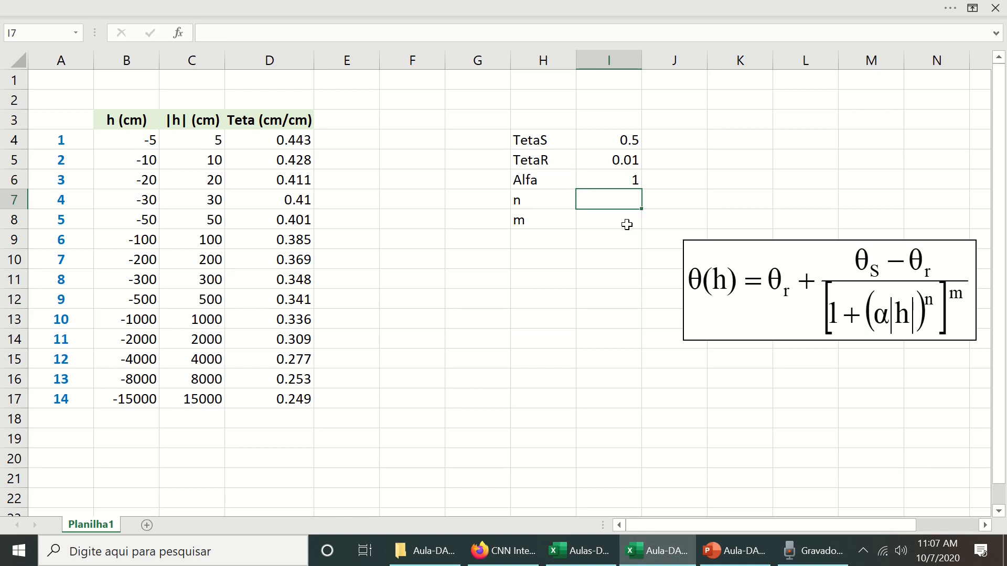
pyautogui.write('1.5')
pyautogui.press('Return')
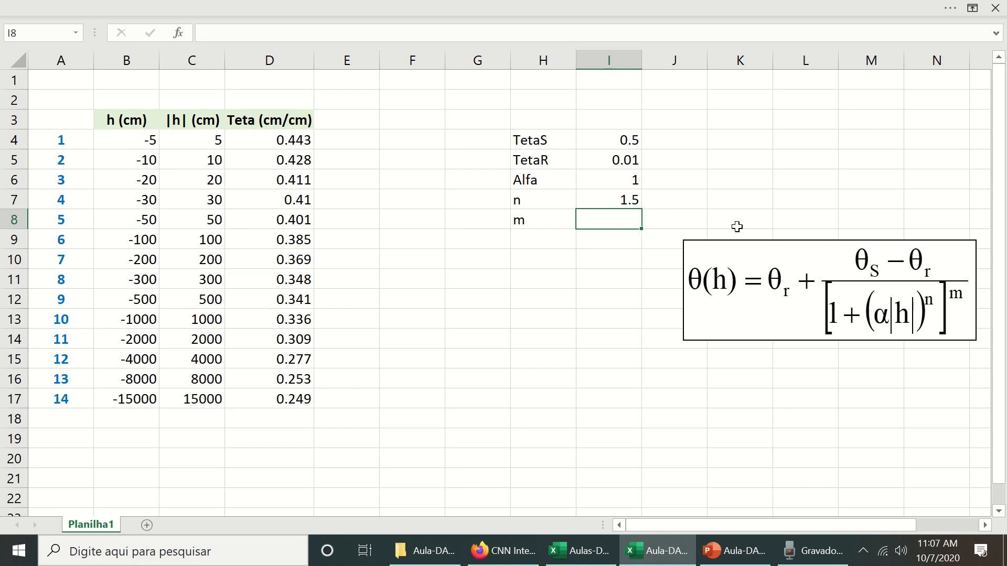
# Calculate m in I8 with the formula =1-1/I7
pyautogui.write('=1-1/')
pyautogui.press('Up')
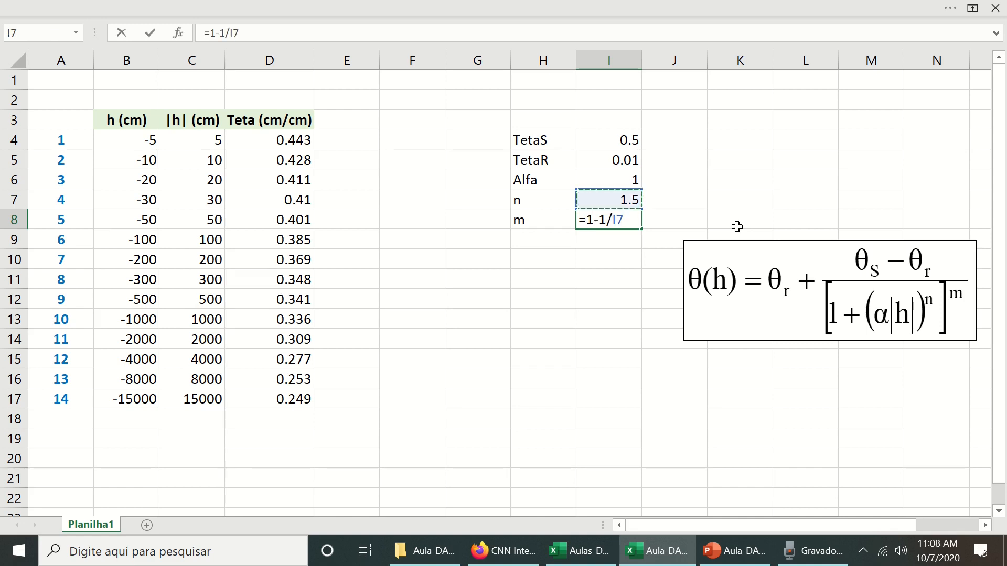
pyautogui.press('Return')
# Highlight the calculated m cell I8 with a yellow fill
pyautogui.click(613, 218)
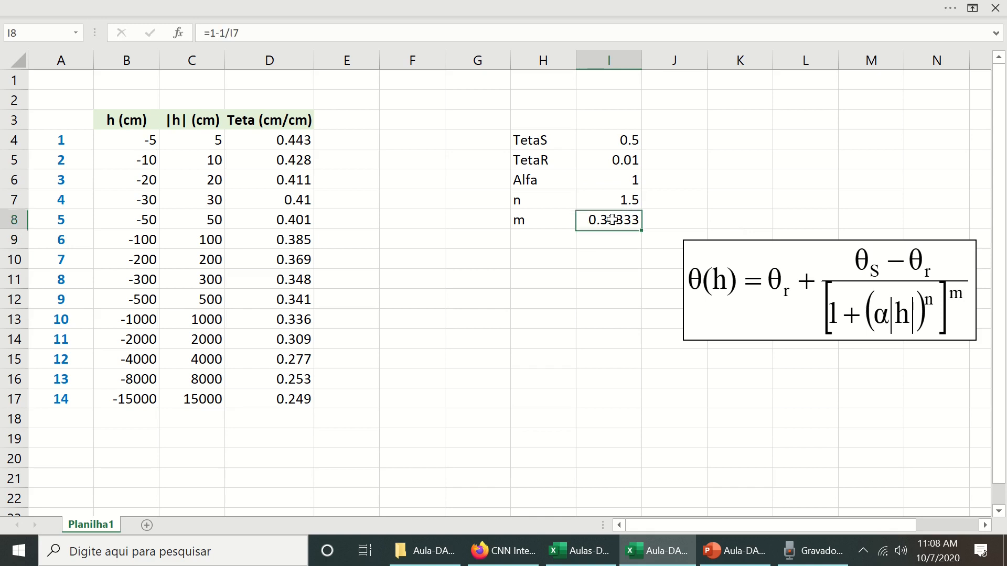
pyautogui.rightClick(611, 221)
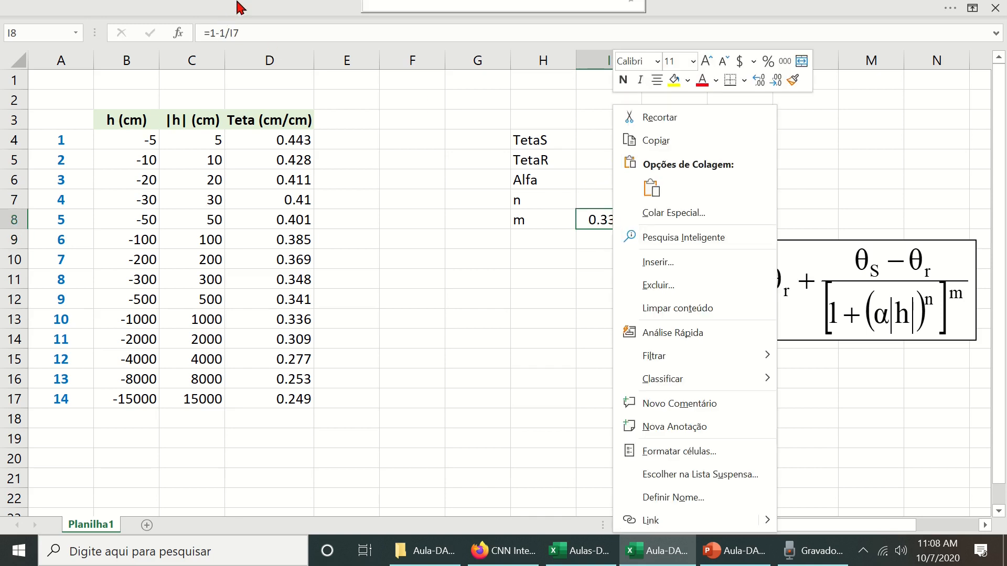
pyautogui.click(802, 8)
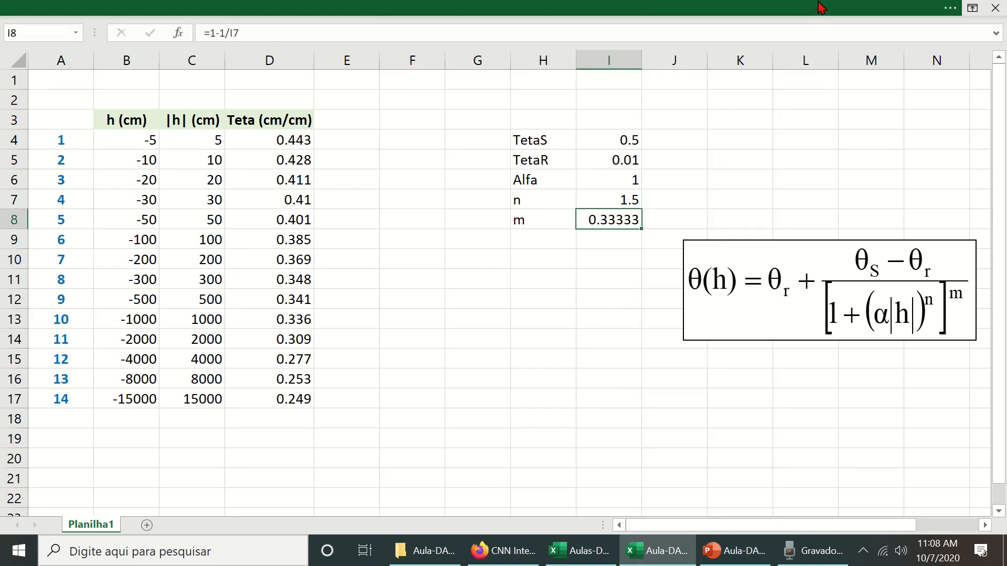
pyautogui.click(211, 94)
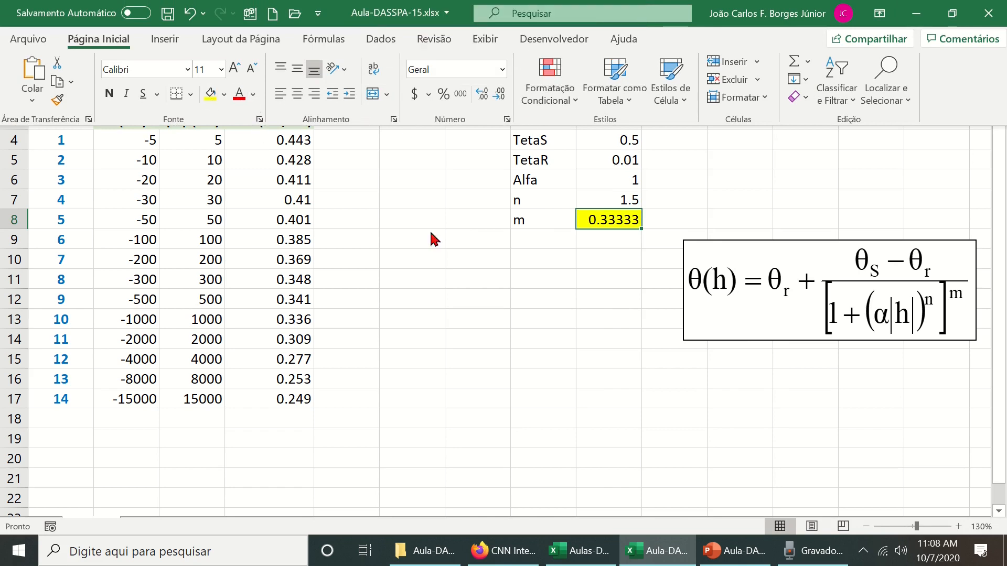
pyautogui.click(614, 229)
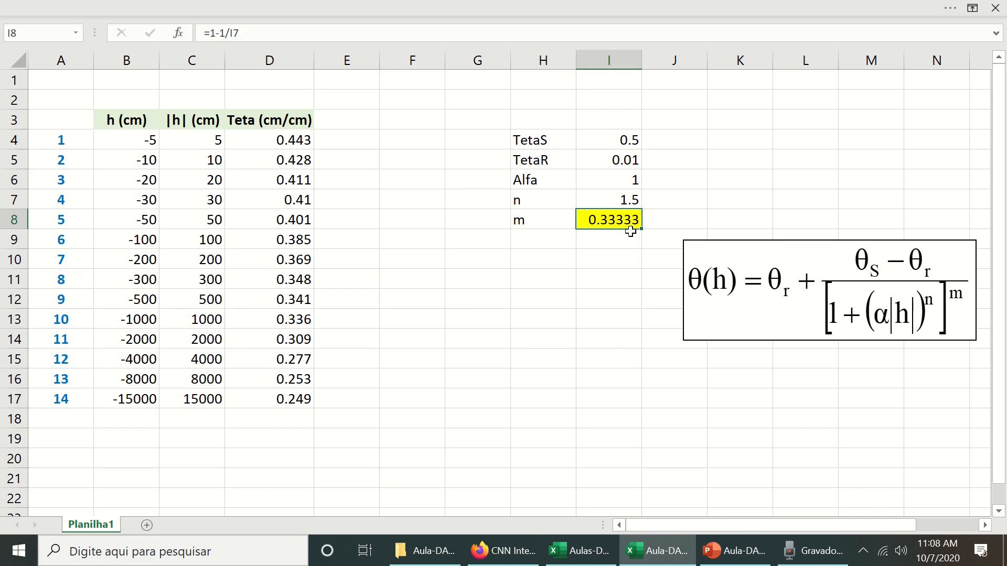
pyautogui.doubleClick(603, 222)
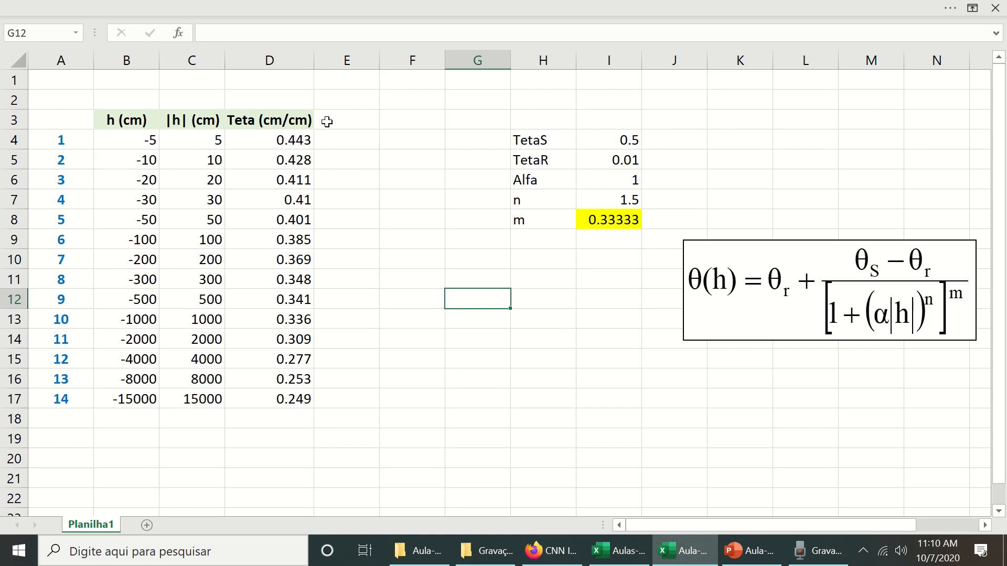
# Label the measured Teta column as OBS in D2, above its header
pyautogui.click(283, 99)
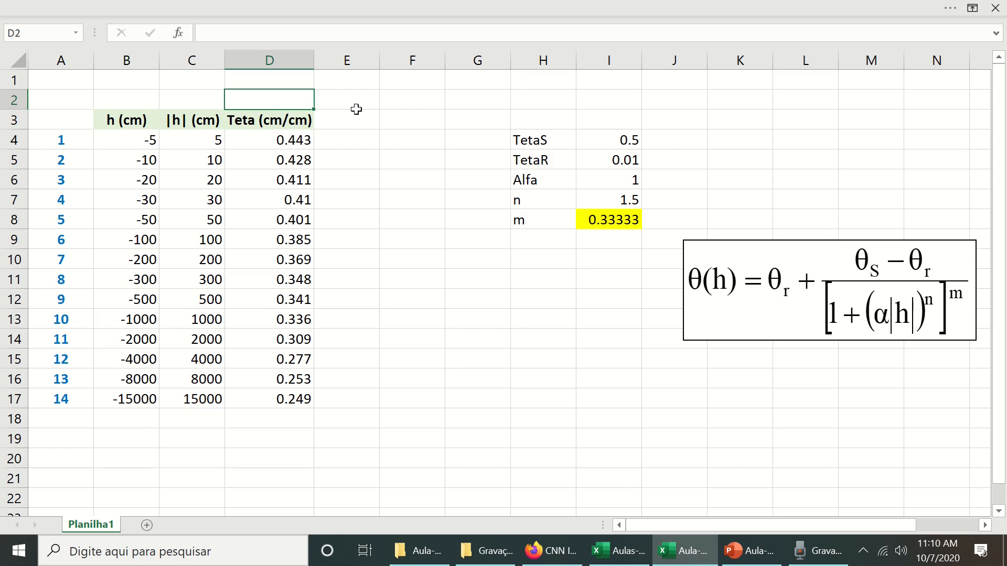
pyautogui.write('OBS')
pyautogui.press('Return')
# Copy the two header cells D2:D3 to E2:E3 and autofit the width of column E
pyautogui.press('Up')
pyautogui.hotkey('shift', 'Down')
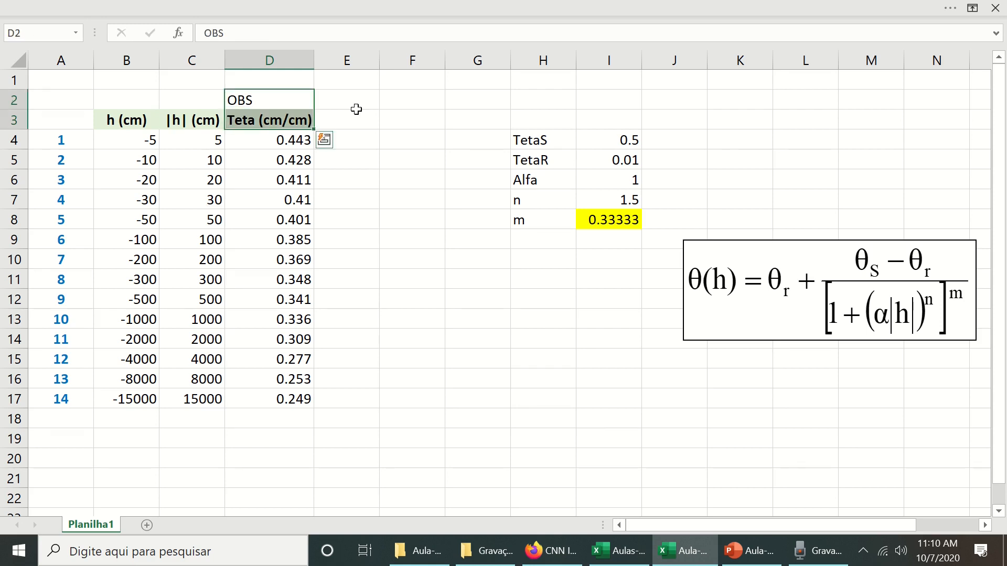
pyautogui.hotkey('ctrl', 'c')
pyautogui.click(356, 100)
pyautogui.hotkey('ctrl', 'v')
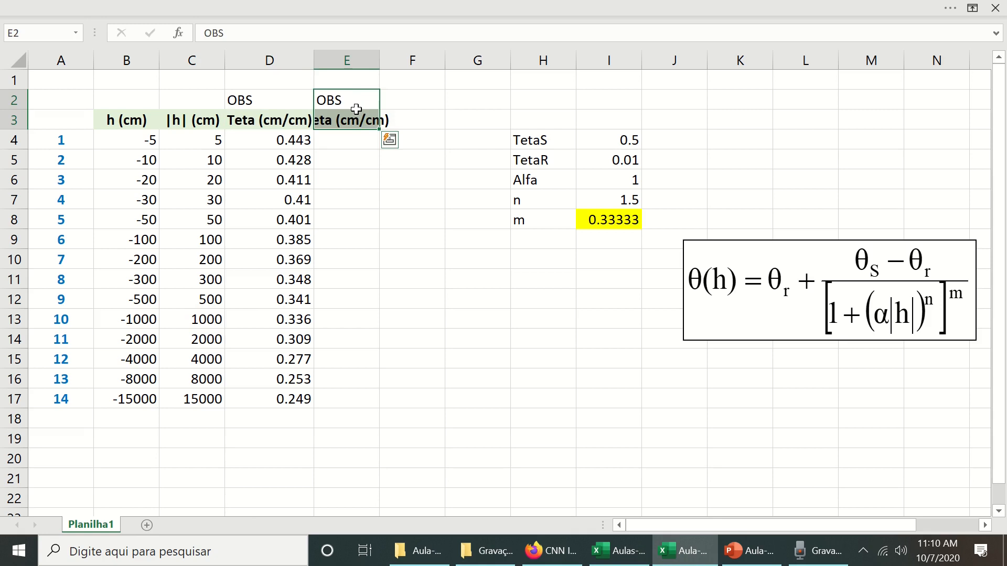
pyautogui.press('Up')
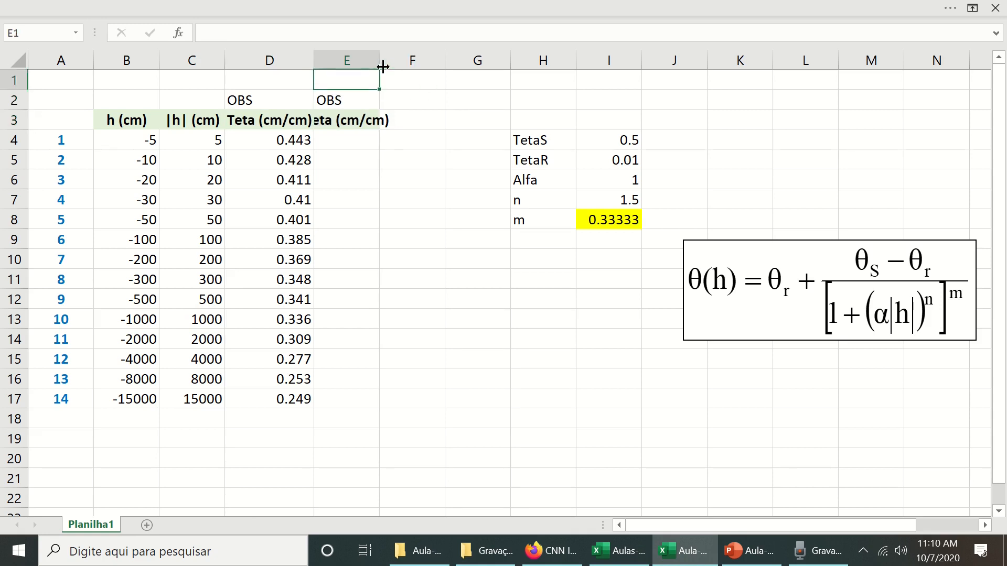
pyautogui.doubleClick(380, 61)
# Replace the label in E2 with AJU for the fitted Teta column
pyautogui.click(363, 95)
pyautogui.write('AJU')
pyautogui.press('Return')
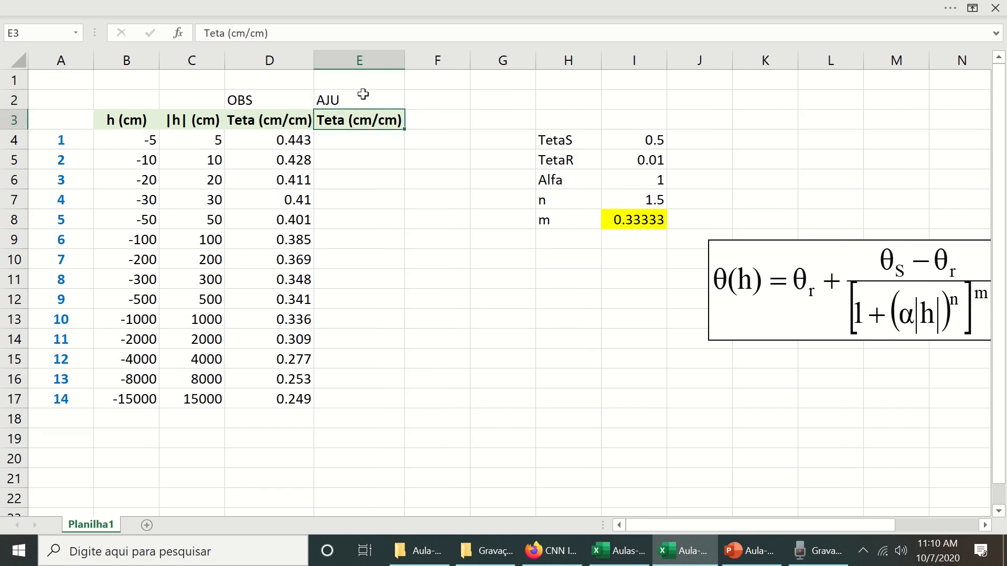
pyautogui.press('Return')
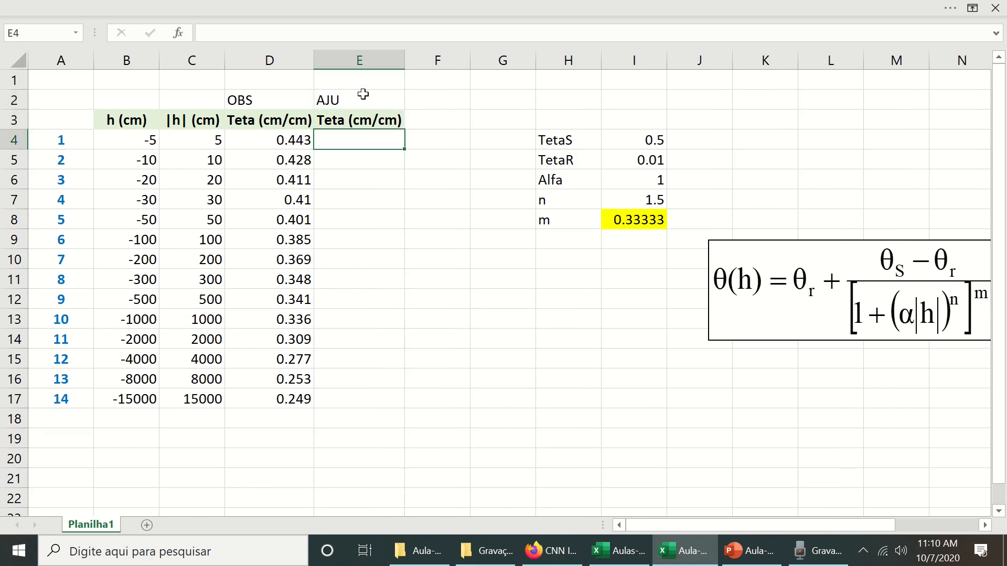
# Move the equation object beneath the parameter table and begin the E4 formula with the TetaR reference I5
pyautogui.moveTo(781, 297); pyautogui.dragTo(646, 347)
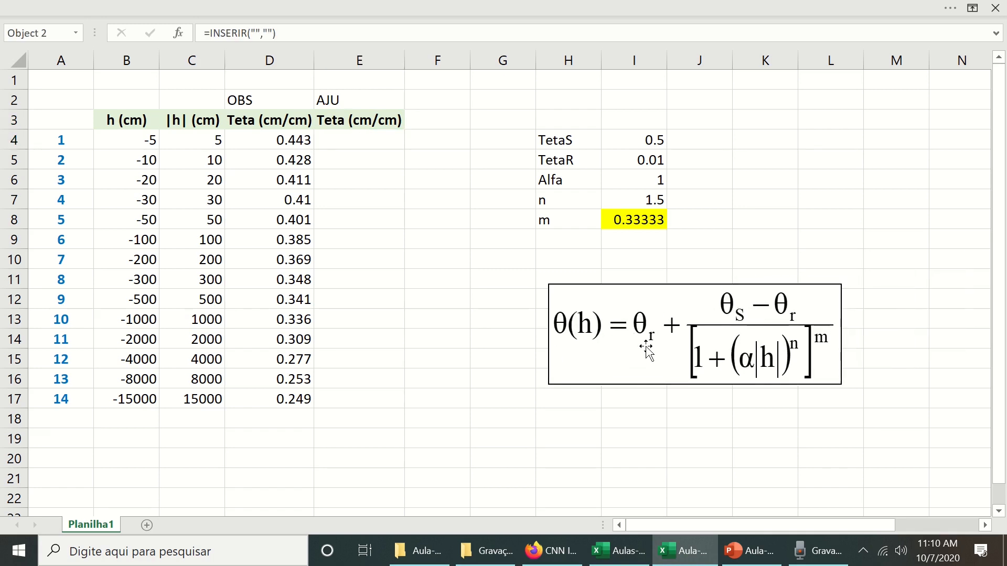
pyautogui.click(345, 144)
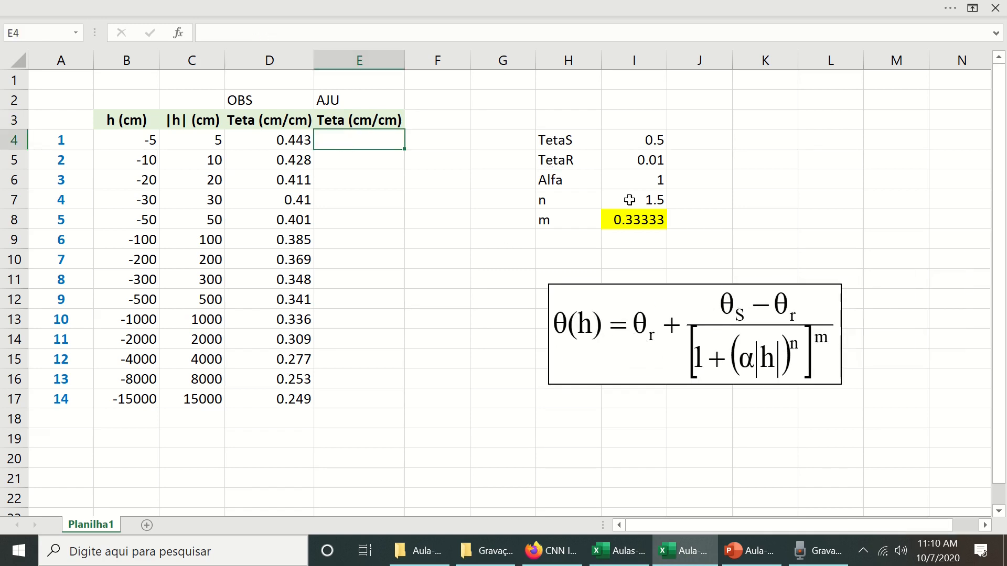
pyautogui.write('=')
pyautogui.press('Right')
pyautogui.press('Right')
pyautogui.press('Right')
pyautogui.press('Right')
pyautogui.press('Down')
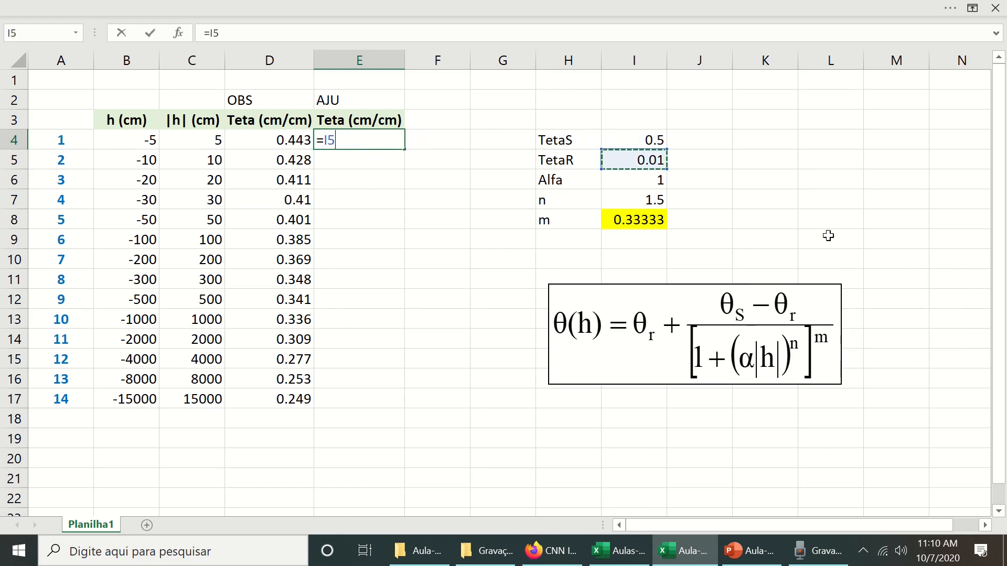
# Extend the E4 formula with the TetaS minus TetaR numerator and an opened denominator: +(I4-I5)/(1+(
pyautogui.write('+(')
pyautogui.press('Right')
pyautogui.press('Right')
pyautogui.press('Right')
pyautogui.press('Right')
pyautogui.write('-')
pyautogui.press('Down')
pyautogui.press('Right')
pyautogui.press('Right')
pyautogui.press('Right')
pyautogui.press('Right')
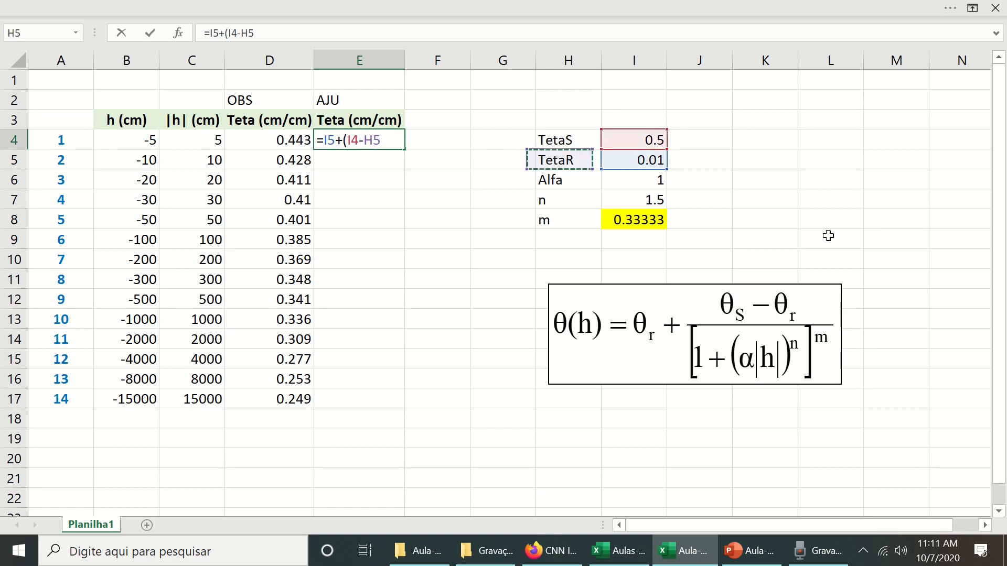
pyautogui.write(')/(1+(')
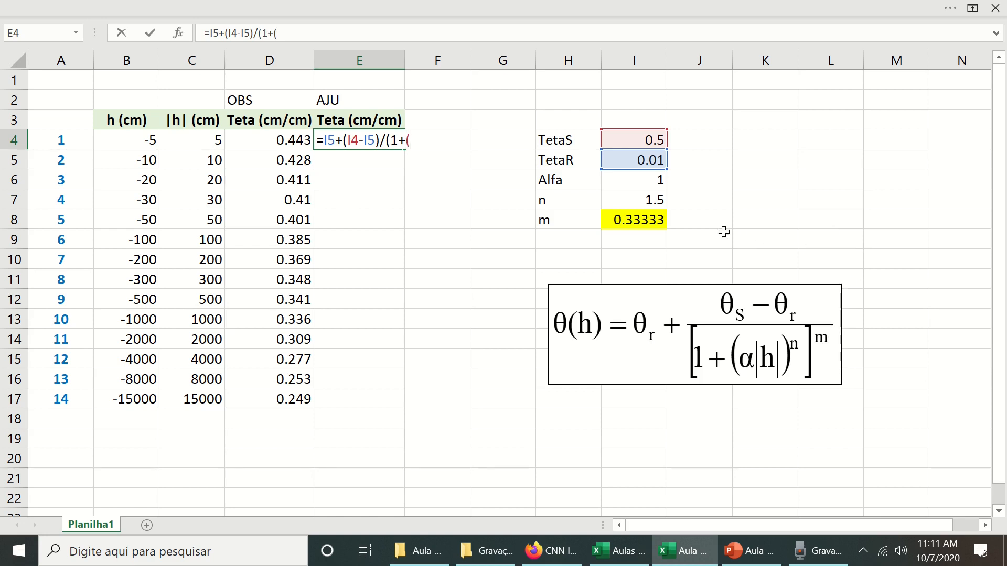
# Add the Alfa times |h| product I6*C4) to the E4 formula, try to commit it, and decline the suggested correction
pyautogui.click(654, 181)
pyautogui.write('*')
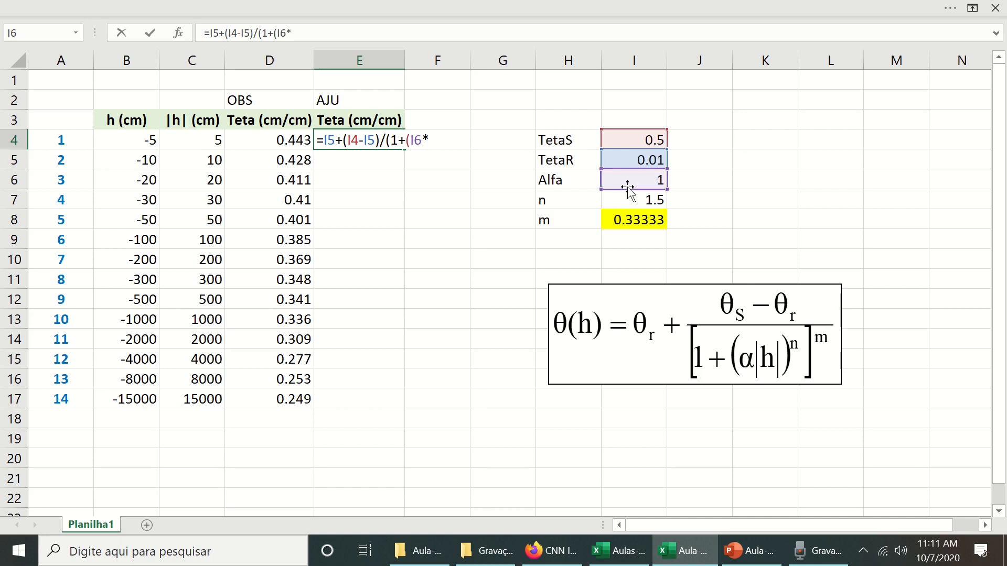
pyautogui.click(199, 139)
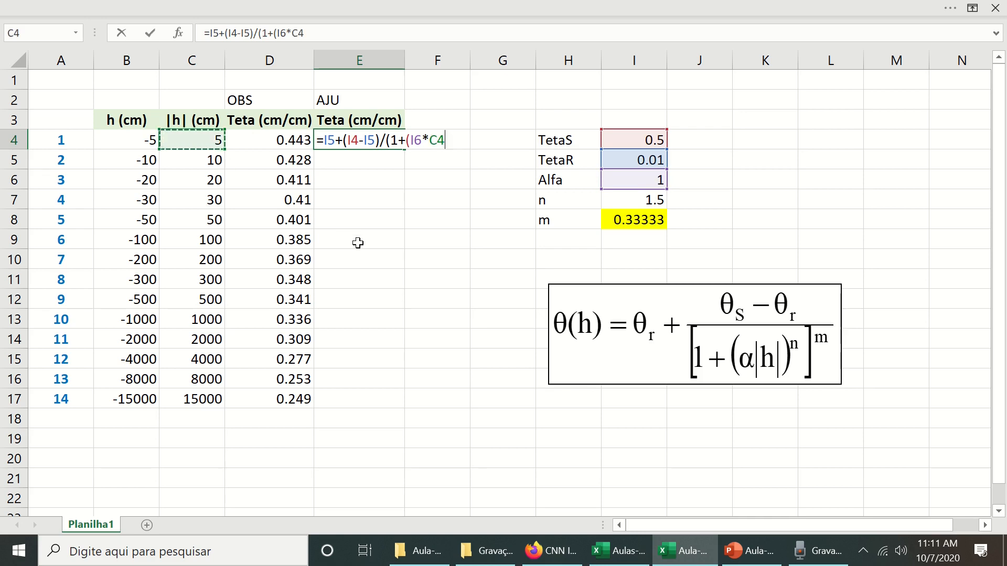
pyautogui.write(')')
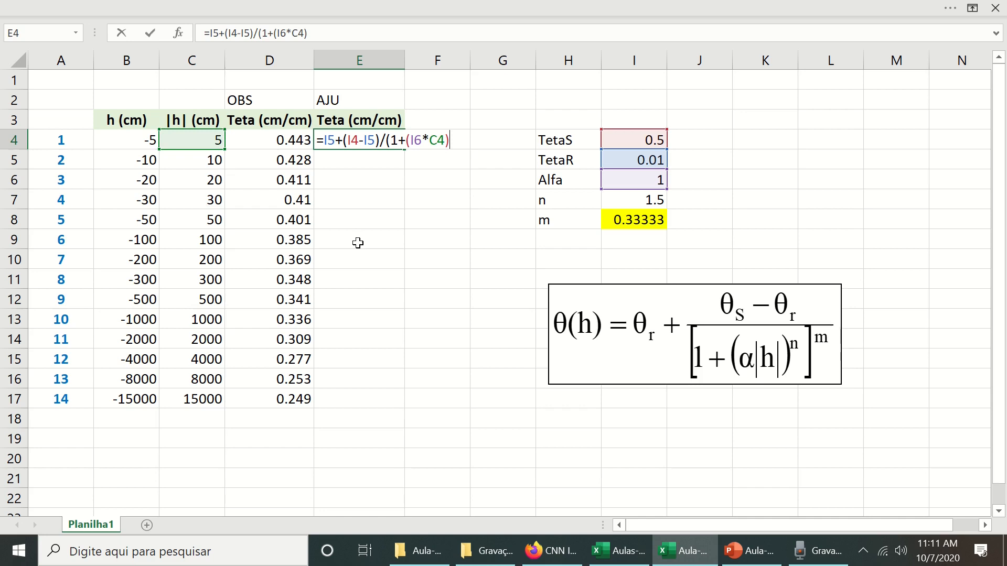
pyautogui.press('Return')
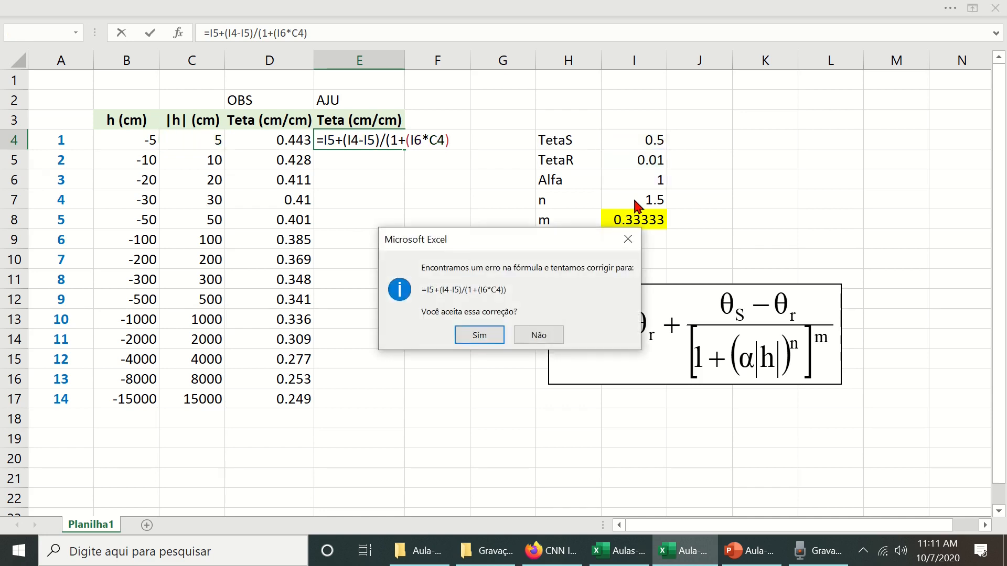
pyautogui.click(523, 338)
pyautogui.click(511, 319)
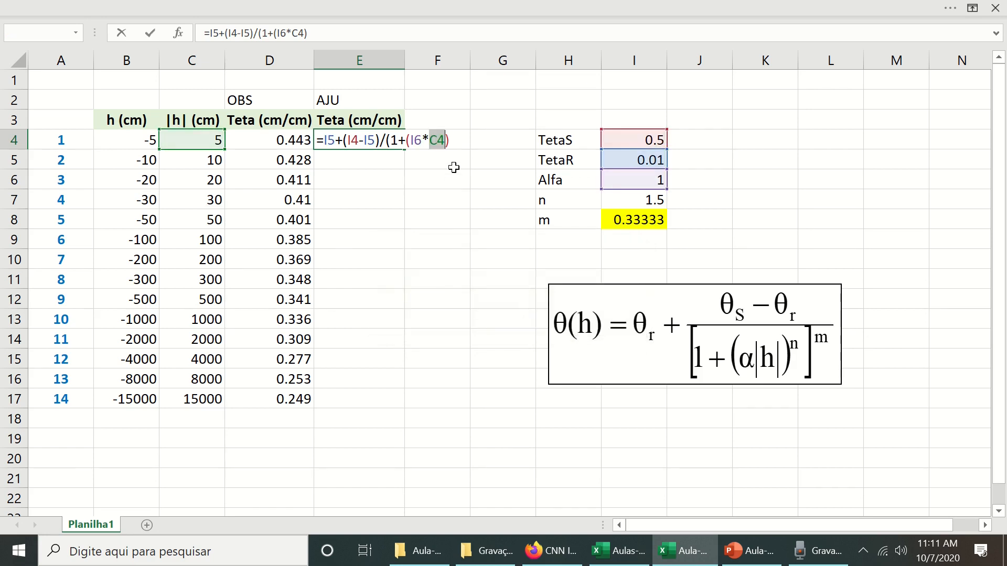
# Complete the E4 formula with the n and m exponents, giving =I5+(I4-I5)/(1+(I6*C4)^I7)^I8
pyautogui.click(460, 138)
pyautogui.click(634, 199)
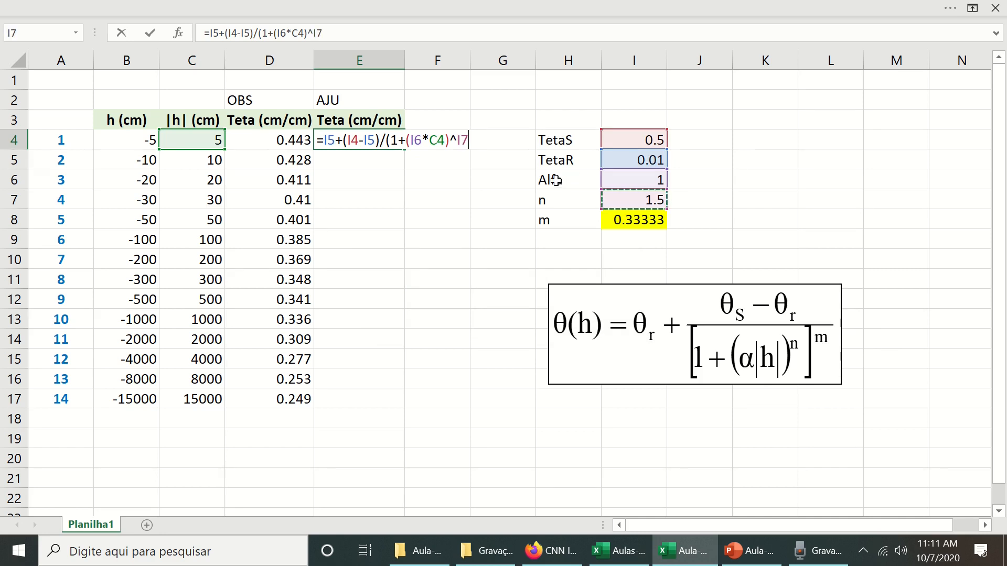
pyautogui.write(')')
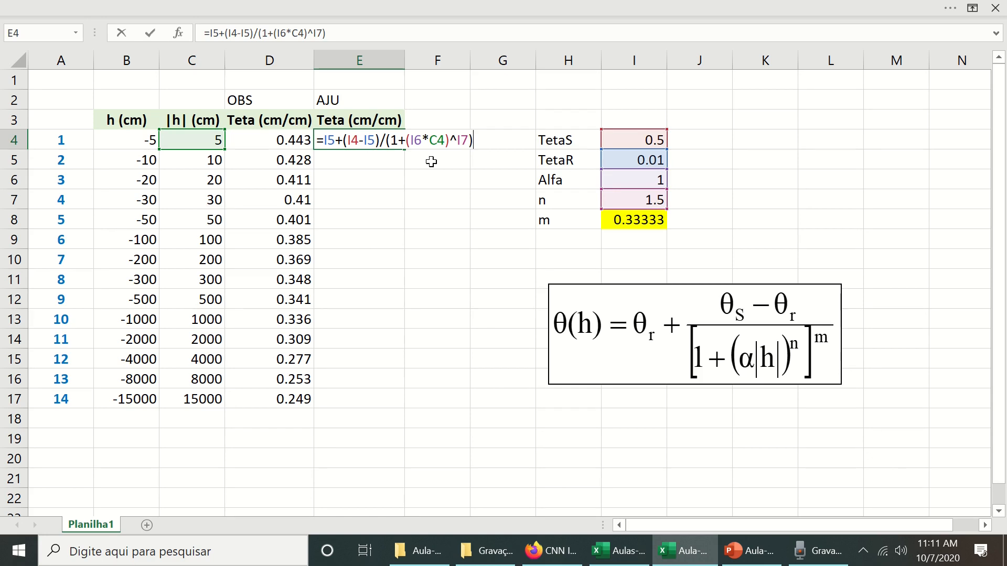
pyautogui.click(631, 217)
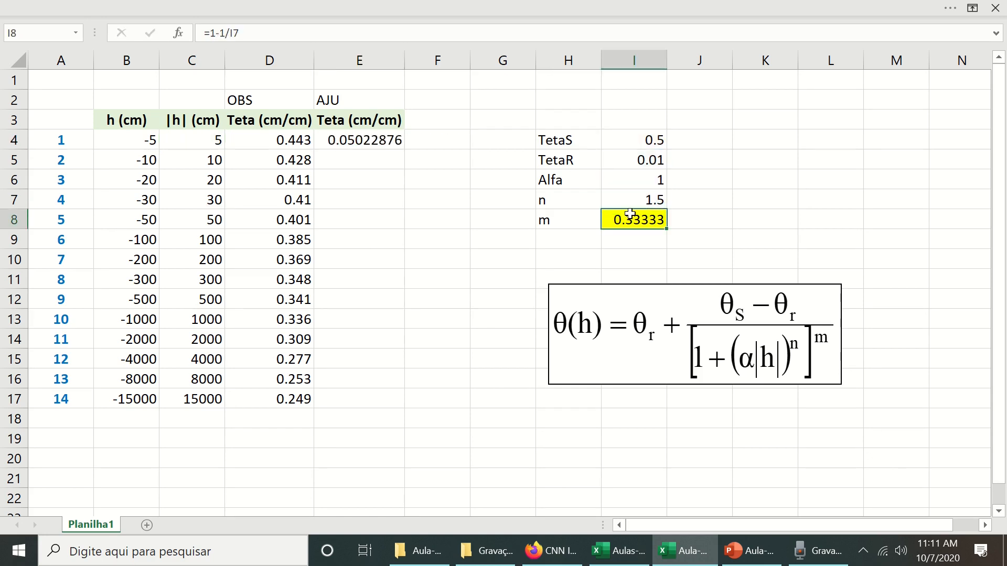
pyautogui.click(359, 140)
pyautogui.click(334, 32)
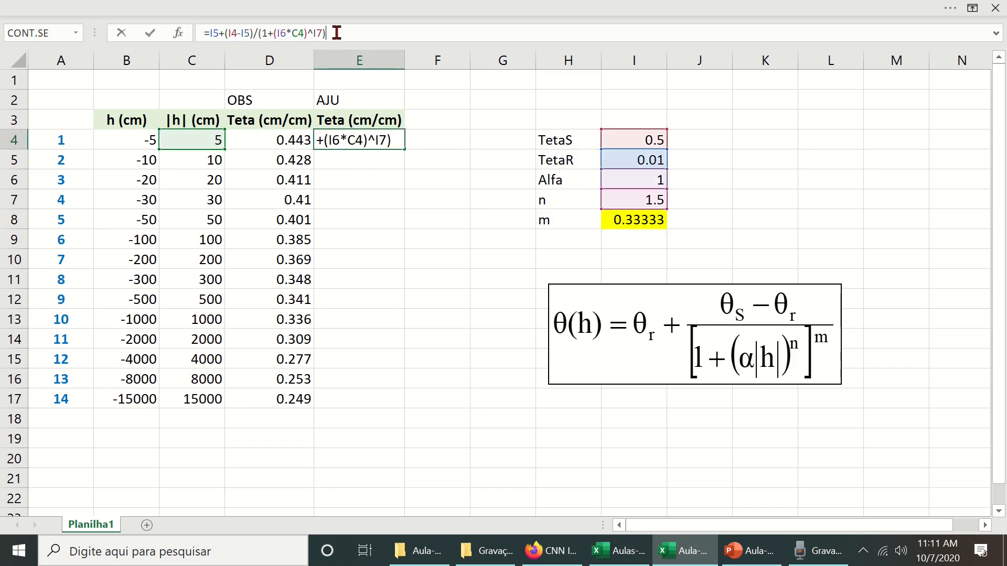
pyautogui.write('^')
pyautogui.click(653, 223)
pyautogui.press('Return')
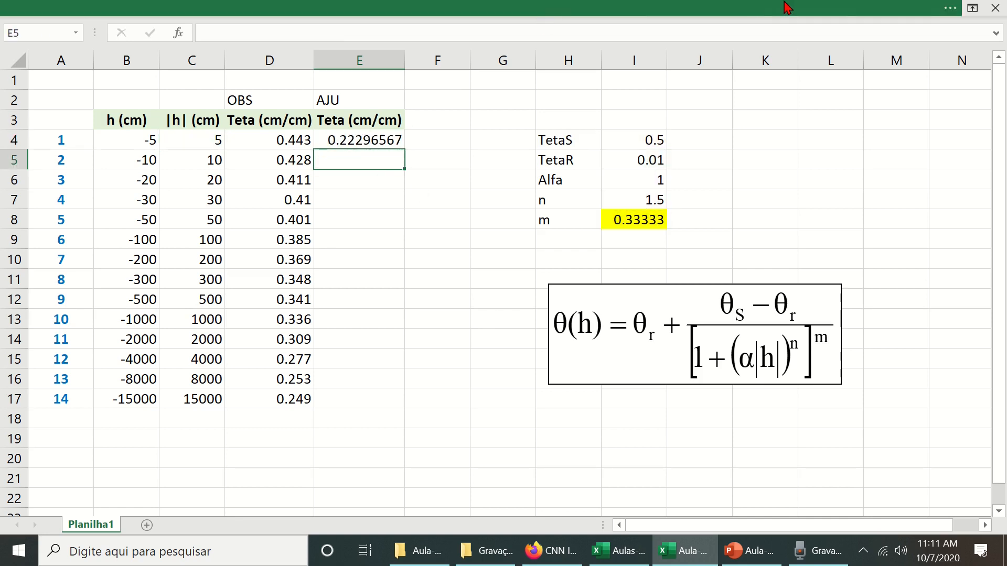
# Show the full ribbon with tabs and commands, and format the fitted value in E4 to three decimal places
pyautogui.click(972, 9)
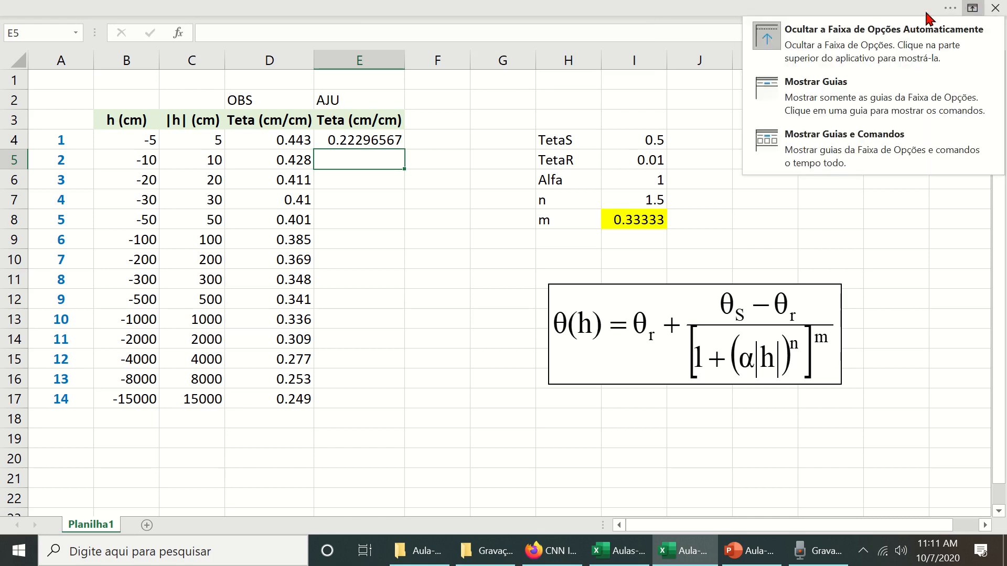
pyautogui.click(838, 129)
pyautogui.click(366, 255)
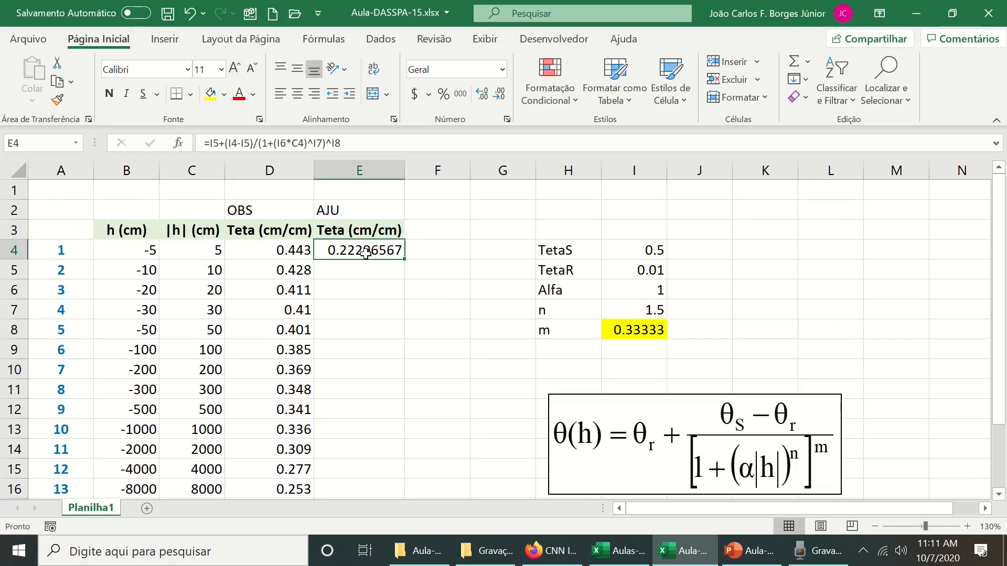
pyautogui.click(499, 95)
pyautogui.click(500, 94)
pyautogui.click(500, 95)
pyautogui.click(500, 94)
pyautogui.click(501, 95)
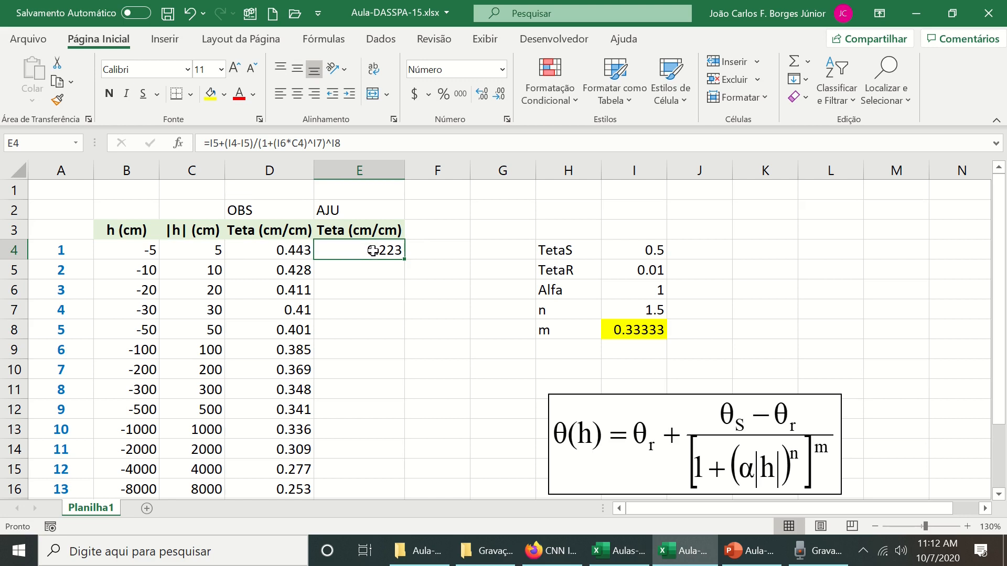
# Anchor the rows of the TetaR and TetaS references in the E4 formula as I$5+(I$4-I$5)
pyautogui.scroll(-1, 373, 259)
pyautogui.scroll(1, 373, 260)
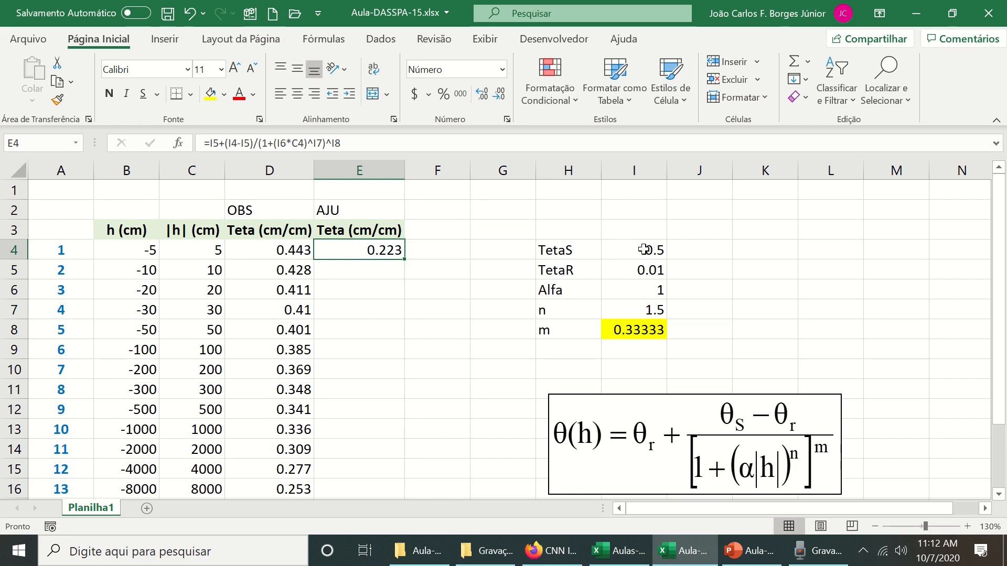
pyautogui.doubleClick(357, 252)
pyautogui.click(328, 252)
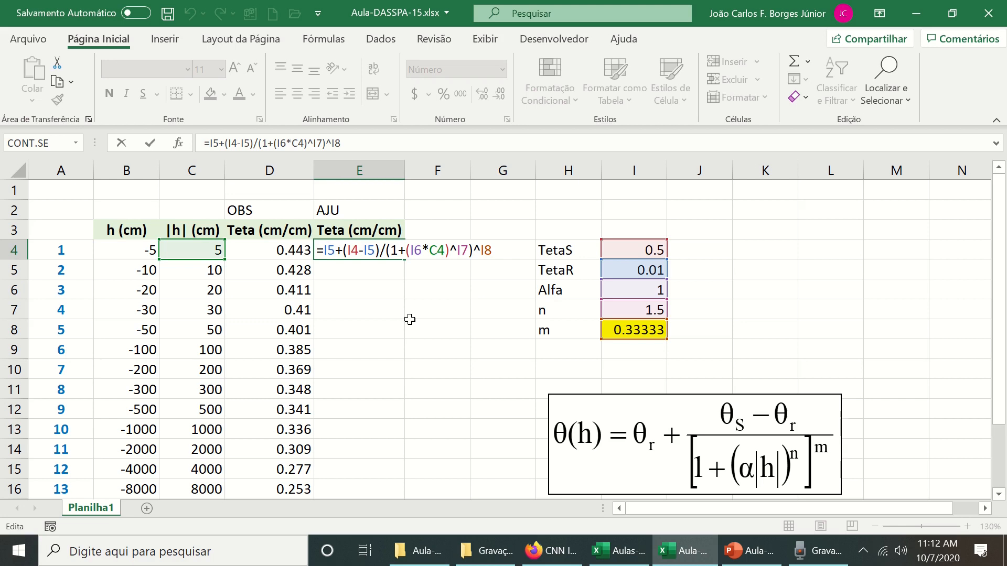
pyautogui.write('$')
pyautogui.press('Right')
pyautogui.press('Right')
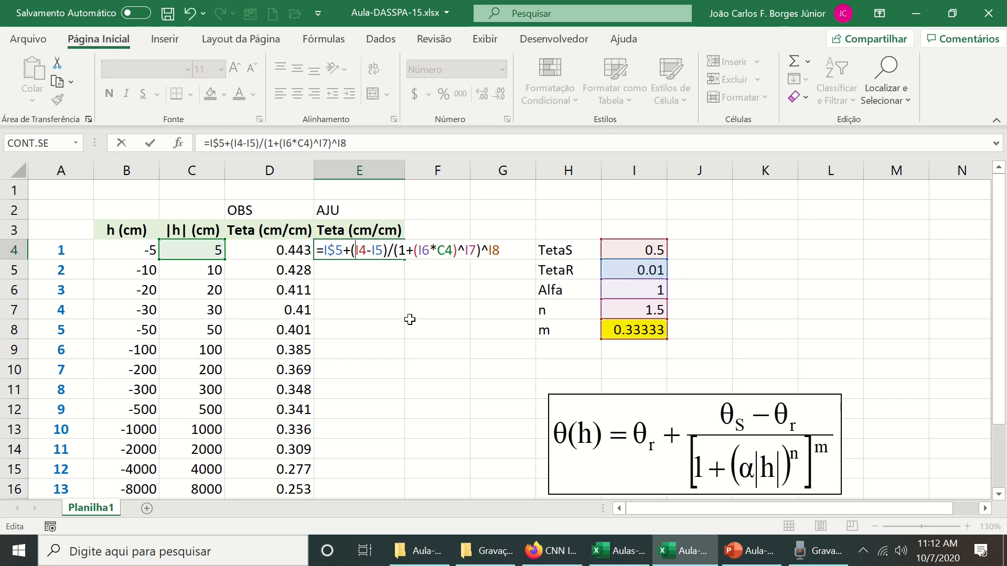
pyautogui.write('$4-I')
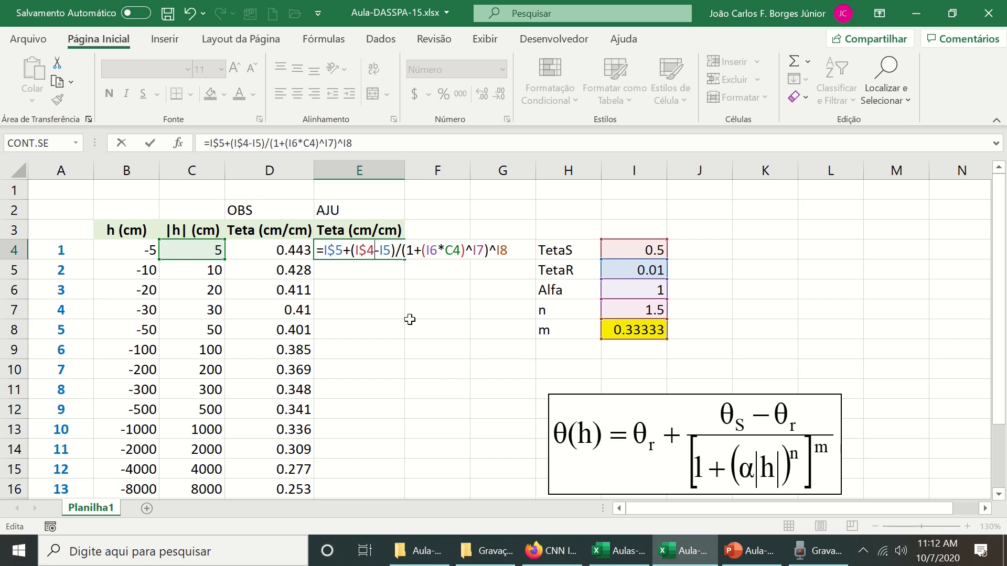
pyautogui.write('$')
pyautogui.press('Right')
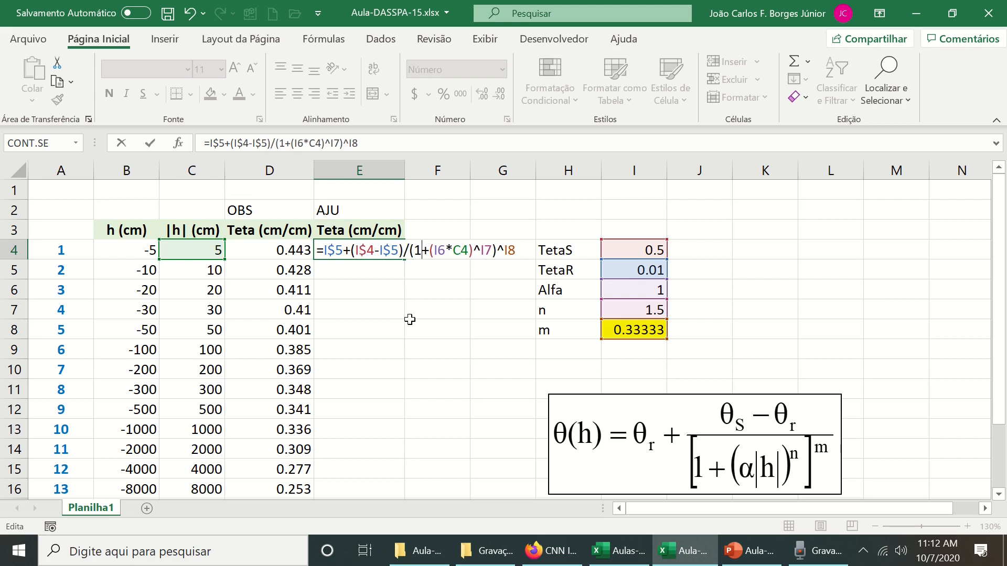
# Anchor the rows of the Alfa, n and m references in the E4 formula as I$6, I$7 and I$8
pyautogui.write('$')
pyautogui.press('Right')
pyautogui.press('Right')
pyautogui.press('Right')
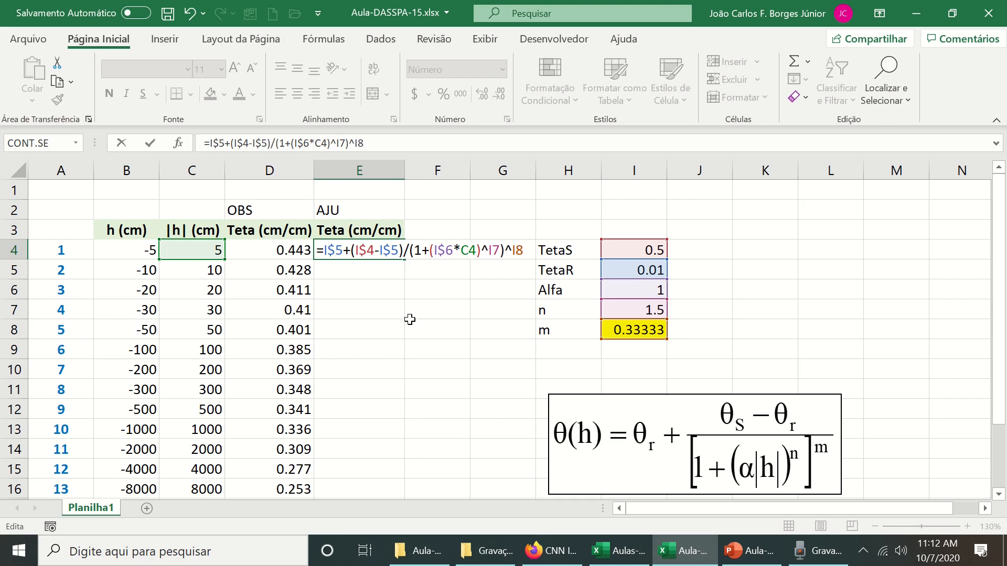
pyautogui.write('$4-I$')
pyautogui.press('Return')
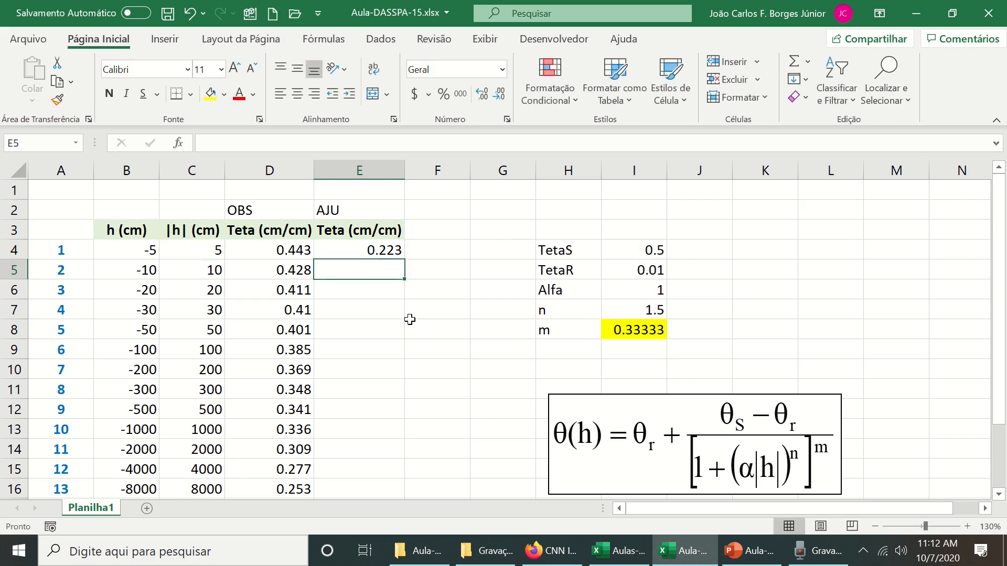
# Fill the E4 formula down through E17 to calculate the fitted Teta for all 14 points
pyautogui.scroll(-1, 427, 299)
pyautogui.scroll(1, 428, 304)
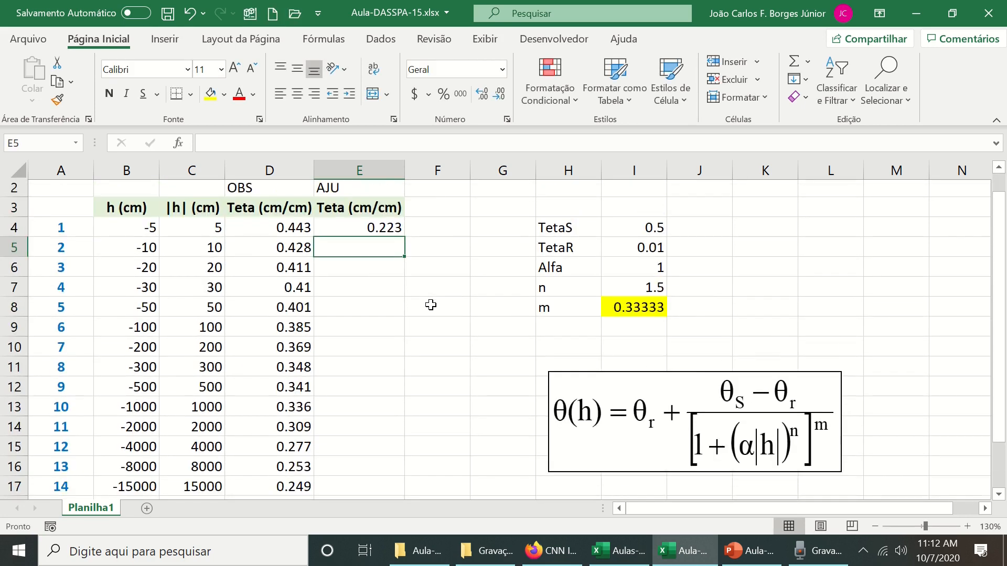
pyautogui.click(875, 525)
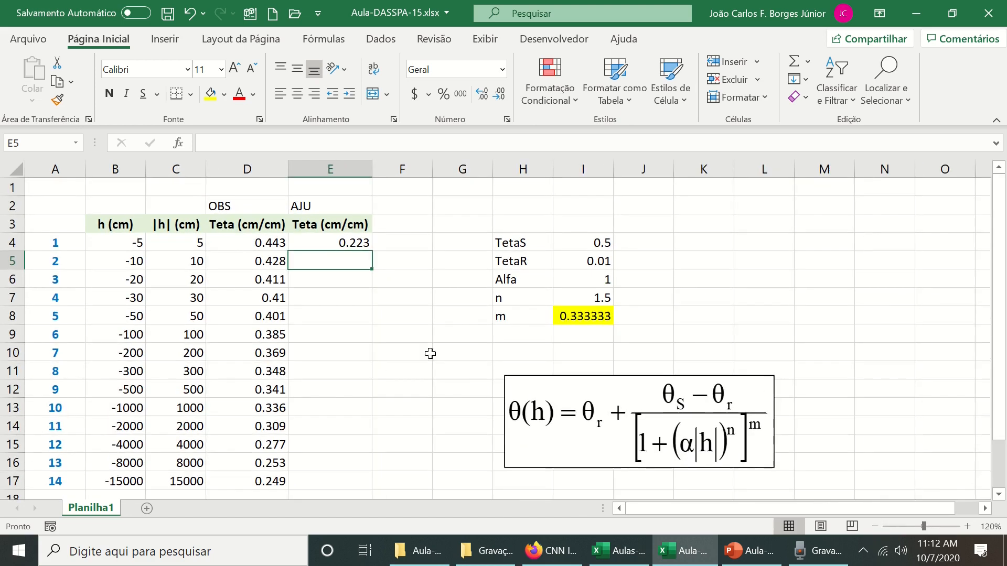
pyautogui.click(344, 243)
pyautogui.doubleClick(373, 254)
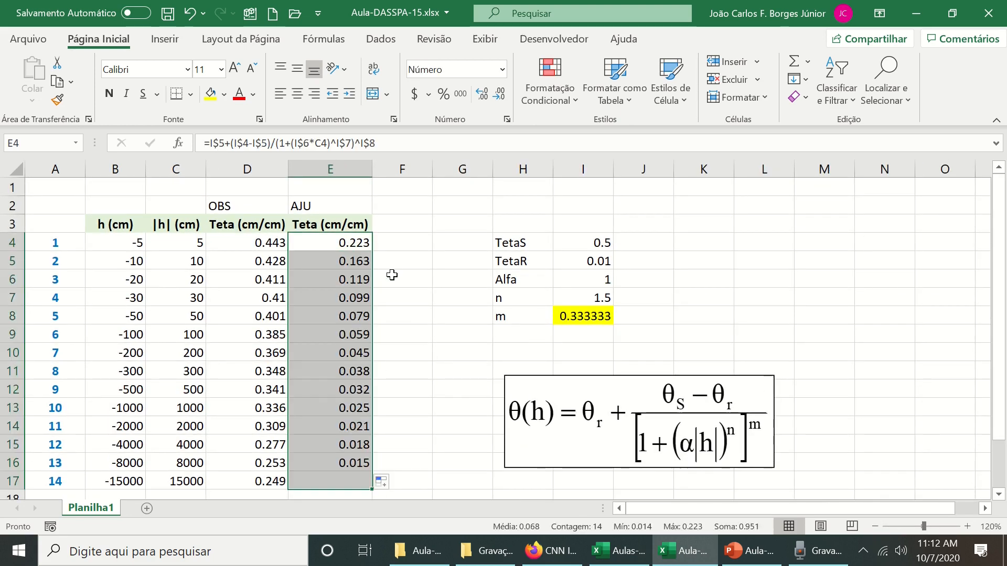
pyautogui.scroll(-1, 422, 302)
pyautogui.scroll(-1, 423, 302)
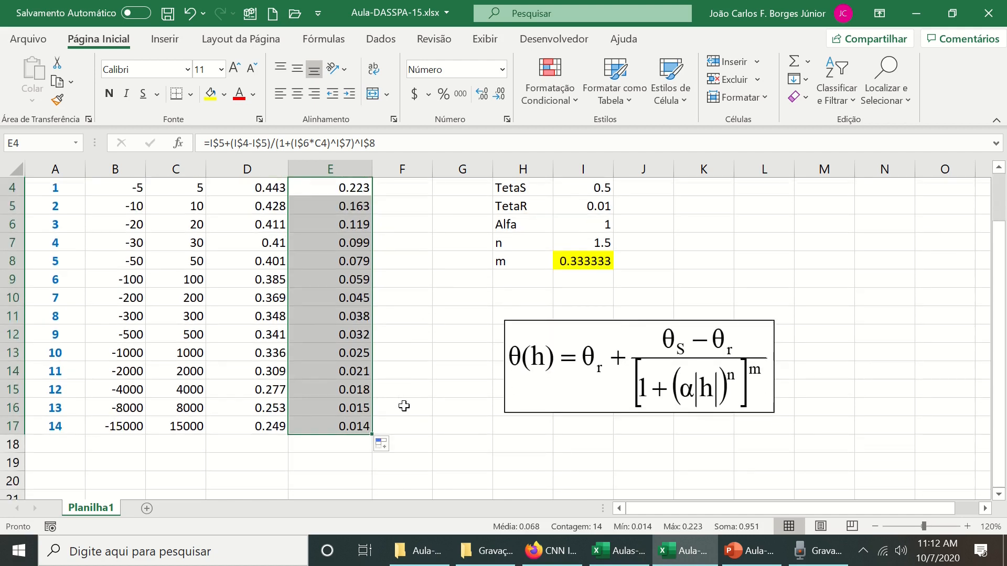
pyautogui.scroll(1, 403, 406)
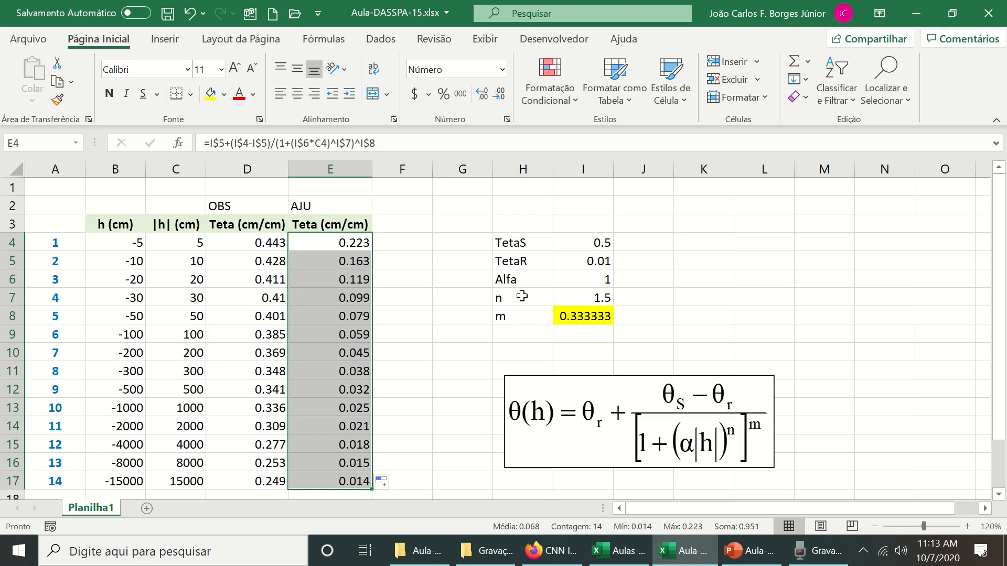
pyautogui.scroll(-1, 472, 310)
pyautogui.scroll(1, 466, 312)
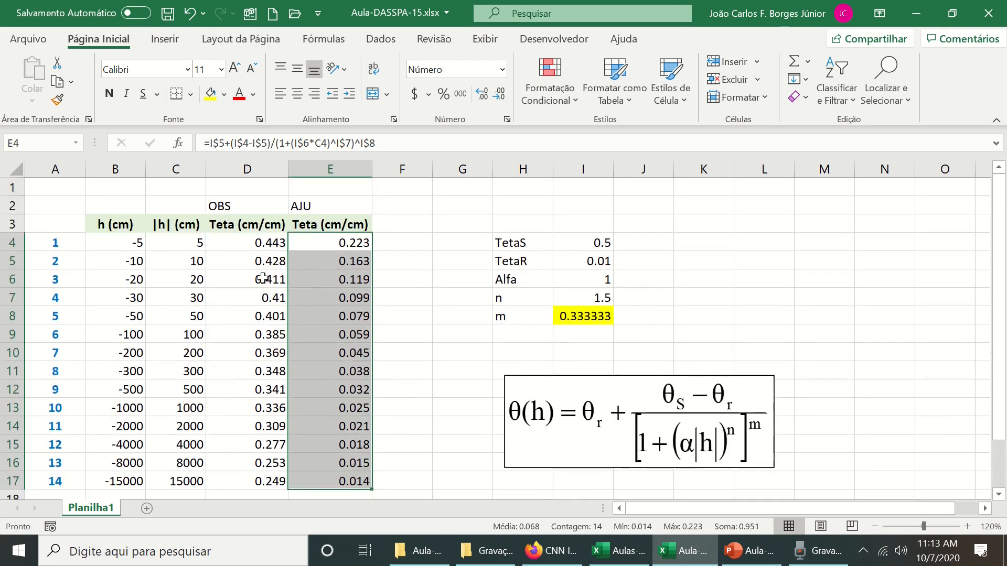
# Insert a markers-only scatter chart of observed Teta against |h| from the range C4:D17
pyautogui.click(184, 243)
pyautogui.hotkey('shift', 'Right')
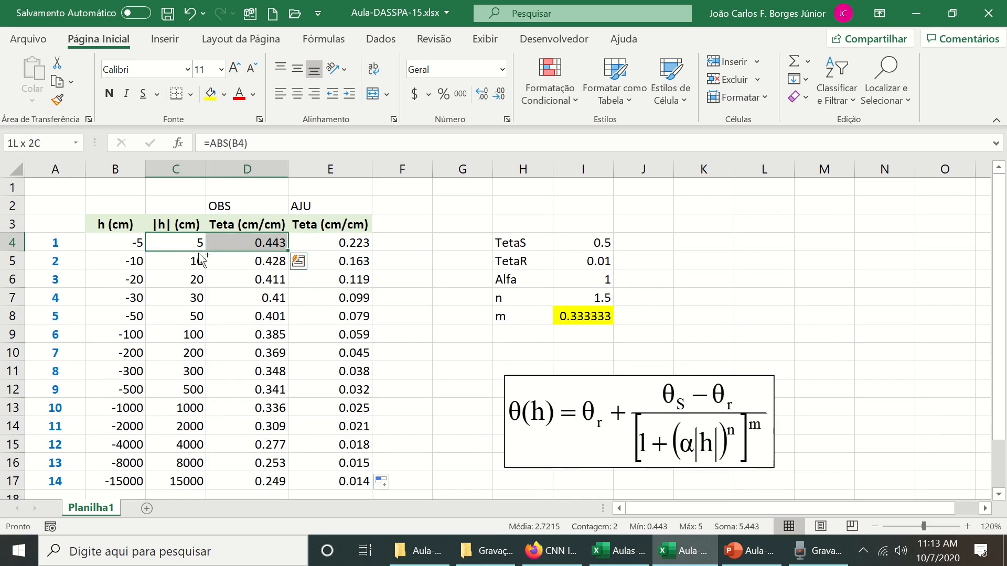
pyautogui.hotkey('ctrl', 'shift', 'Down')
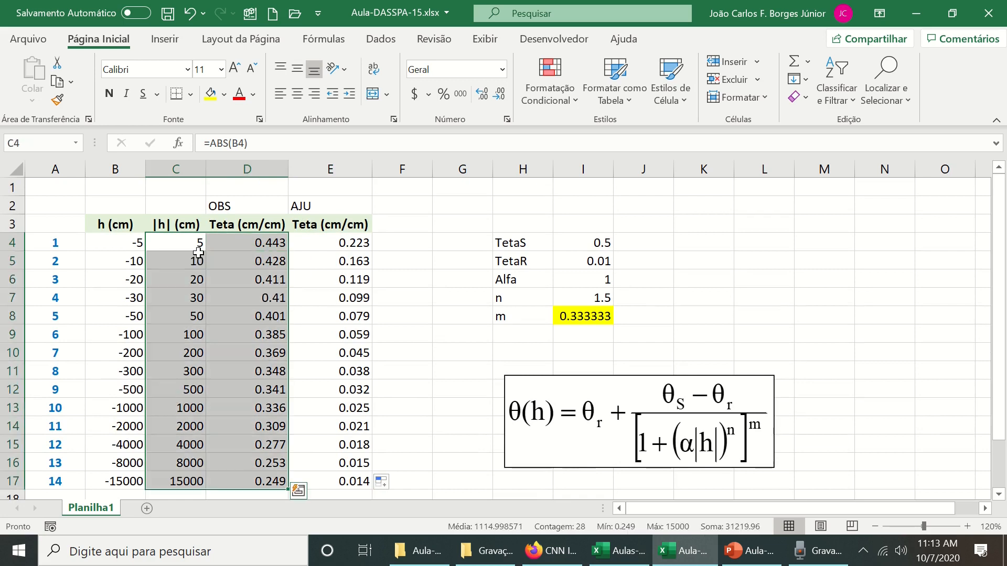
pyautogui.click(165, 40)
pyautogui.click(402, 98)
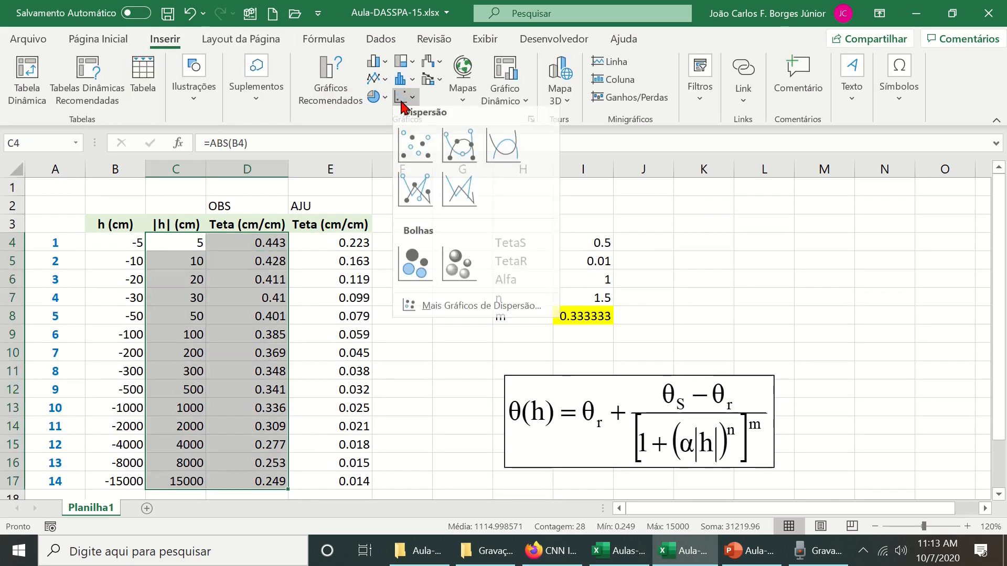
pyautogui.click(416, 146)
pyautogui.scroll(-3, 473, 266)
pyautogui.scroll(-3, 528, 276)
pyautogui.scroll(3, 458, 316)
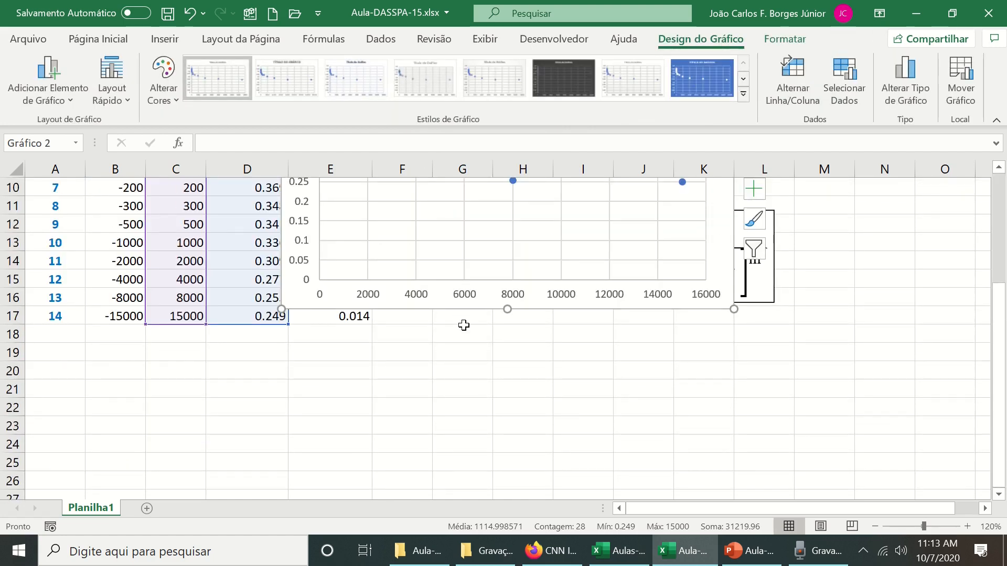
# Cut the scatter chart from beside the data and paste it below the table at cell C19
pyautogui.press('Delete')
pyautogui.click(202, 358)
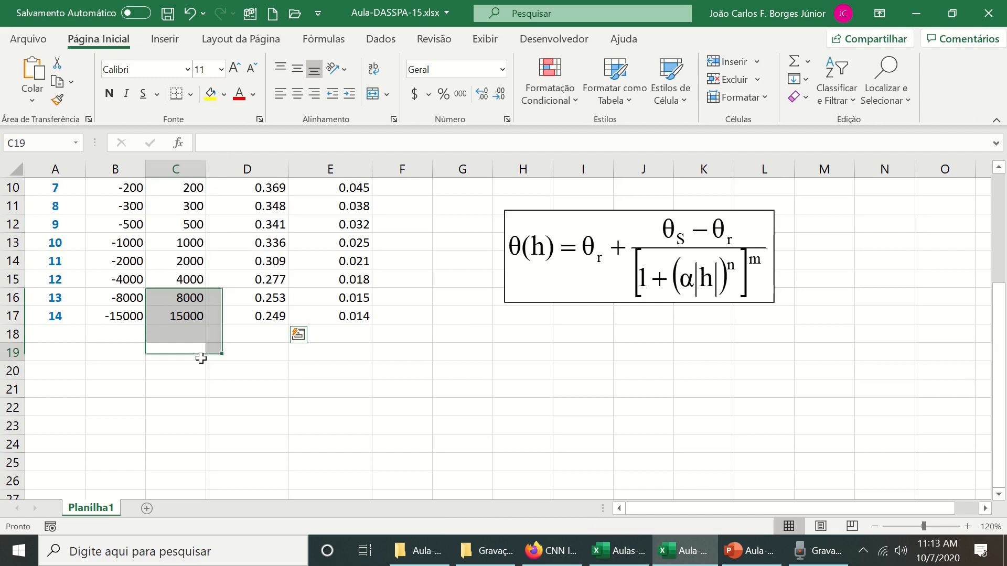
pyautogui.hotkey('ctrl', 'v')
pyautogui.scroll(-1, 377, 421)
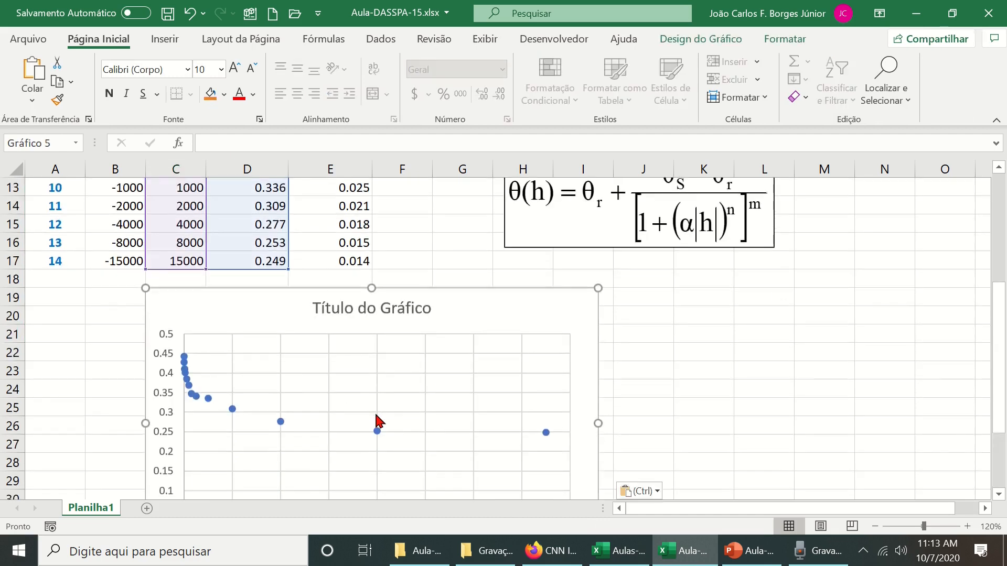
pyautogui.scroll(-1, 376, 421)
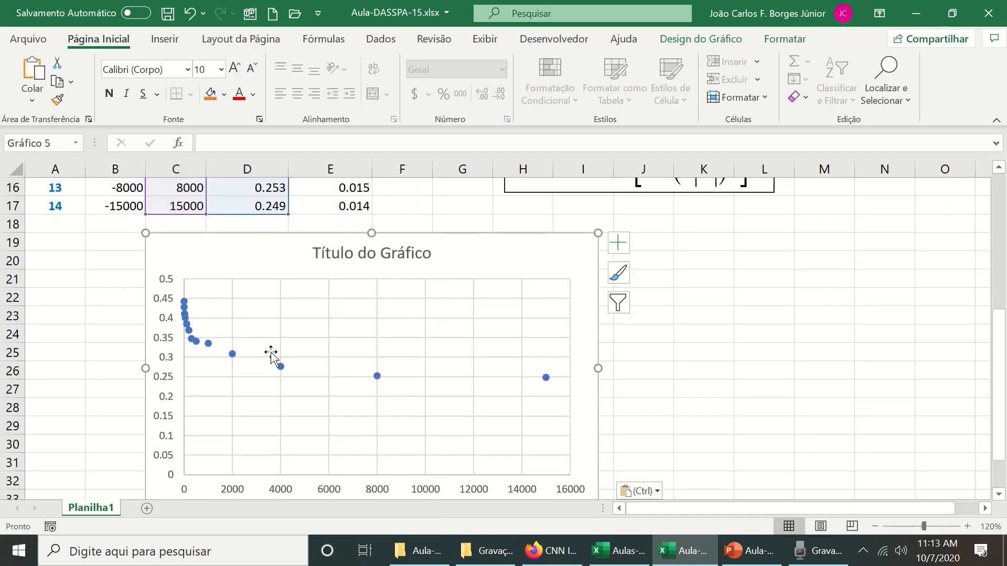
# Delete the chart's title and move the chart slightly so its upper edge sits in row 20
pyautogui.click(371, 257)
pyautogui.press('Delete')
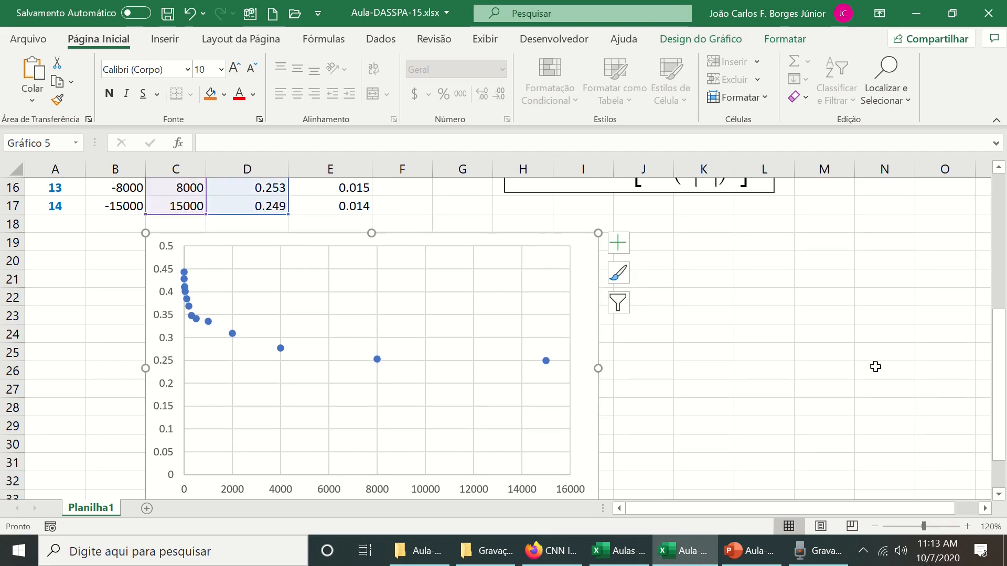
pyautogui.scroll(-1, 492, 435)
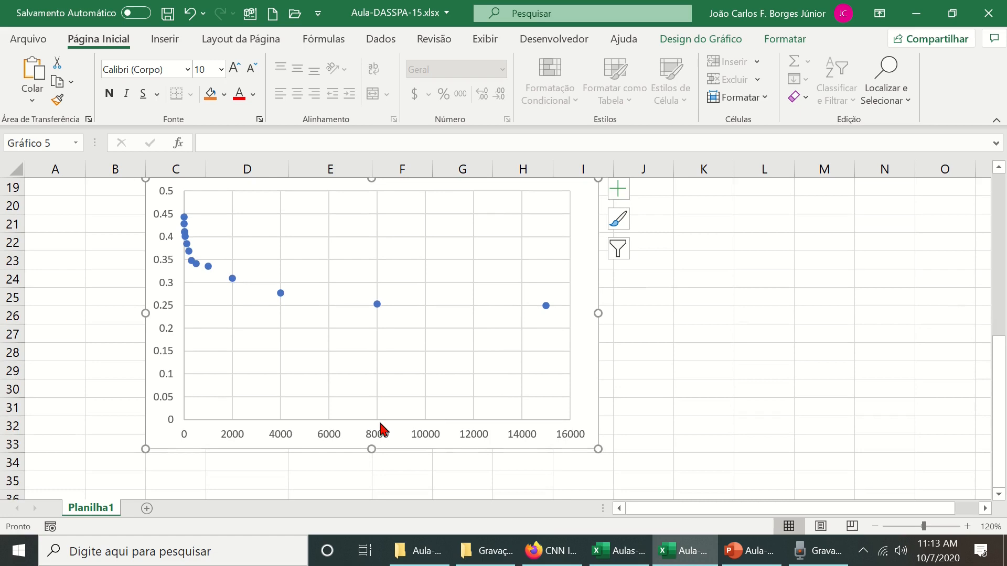
pyautogui.moveTo(581, 360); pyautogui.dragTo(629, 384)
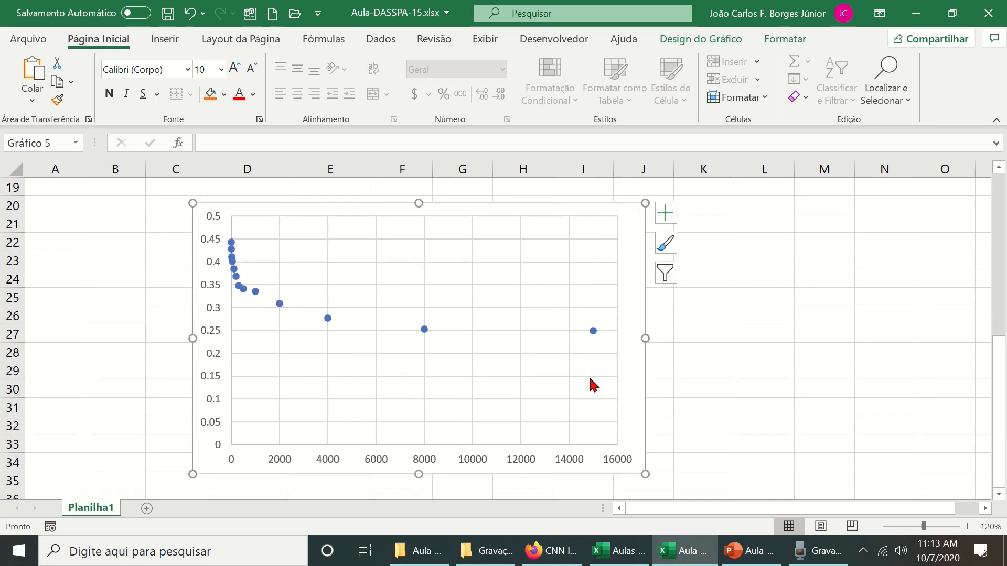
# Name the chart's existing data series "Teta OBS" in its data source settings
pyautogui.click(664, 213)
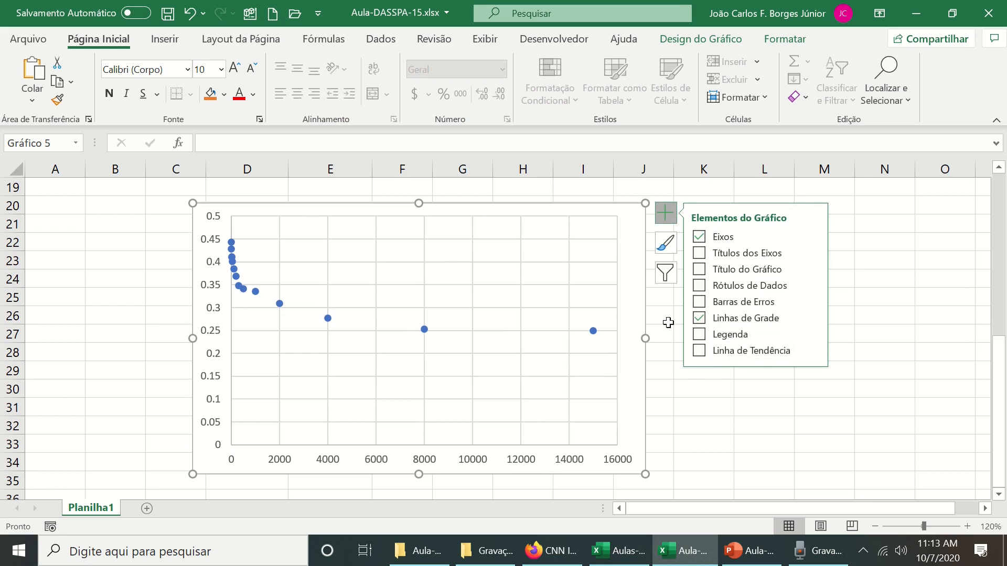
pyautogui.rightClick(629, 307)
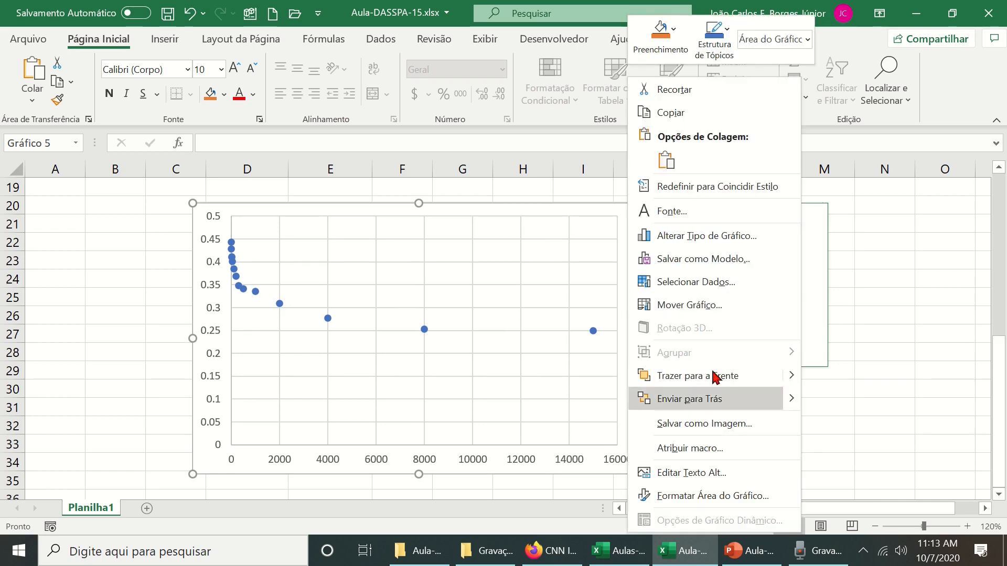
pyautogui.click(709, 285)
pyautogui.click(308, 355)
pyautogui.click(338, 329)
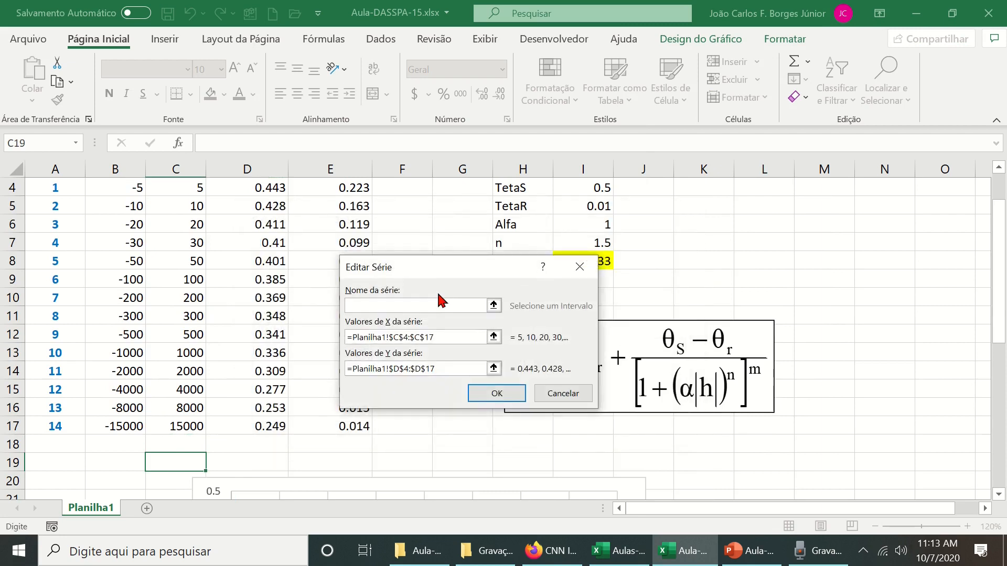
pyautogui.write('Teta ')
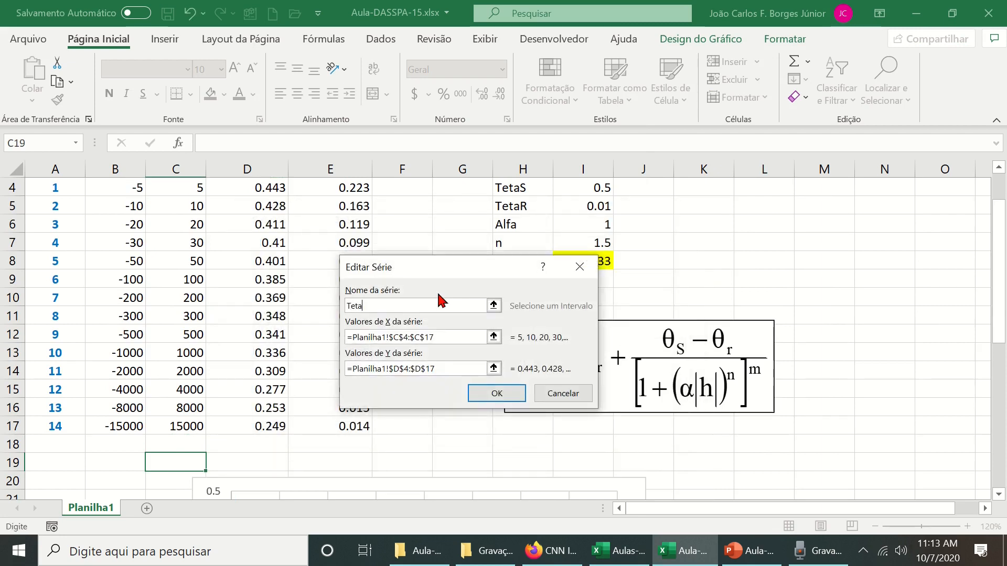
pyautogui.write('OGS')
pyautogui.click(498, 397)
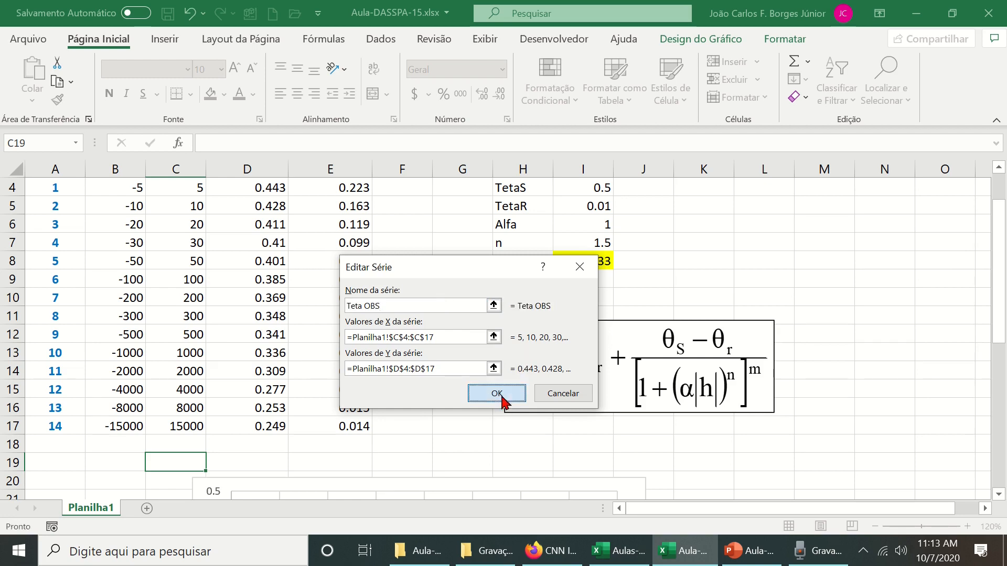
pyautogui.click(599, 445)
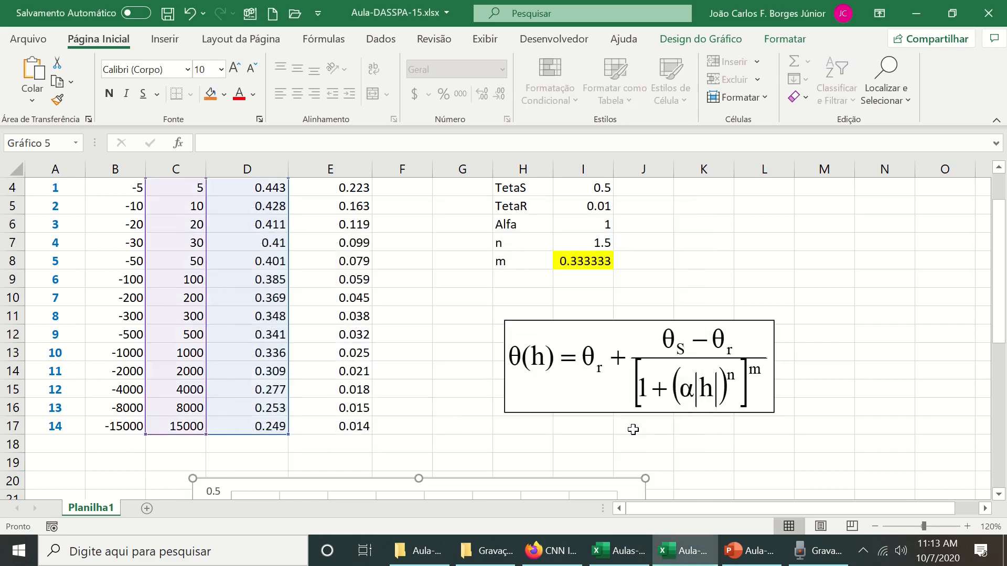
# Add axis titles to the chart and set the vertical one to "Teta (cm/cm)"
pyautogui.scroll(-4, 644, 411)
pyautogui.scroll(-2, 645, 403)
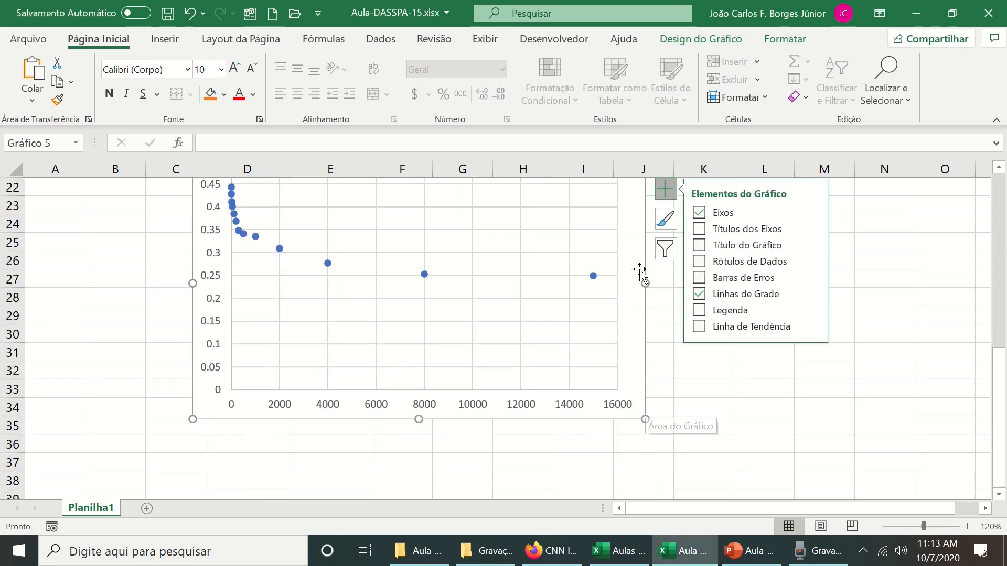
pyautogui.click(709, 236)
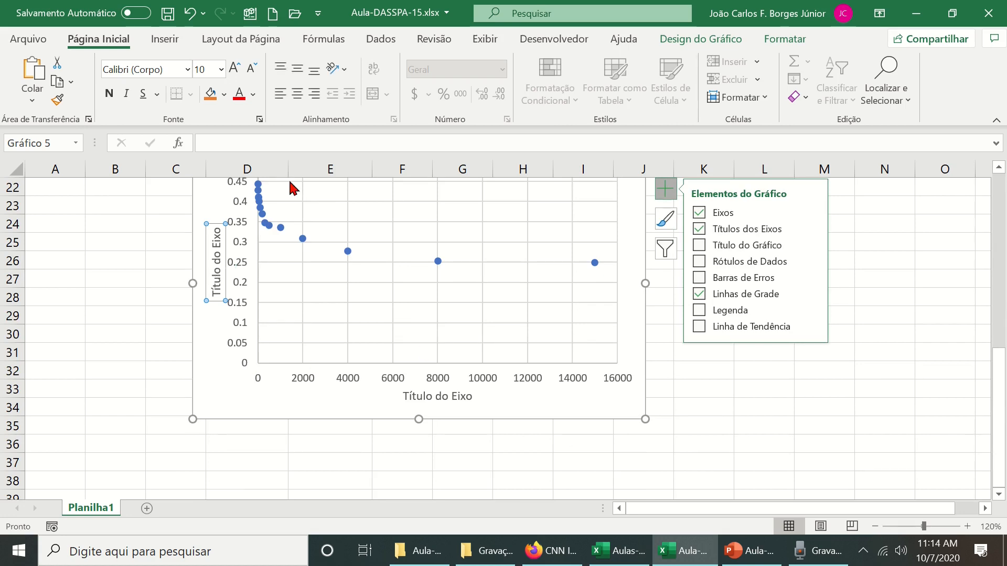
pyautogui.click(302, 143)
pyautogui.write('Teta ')
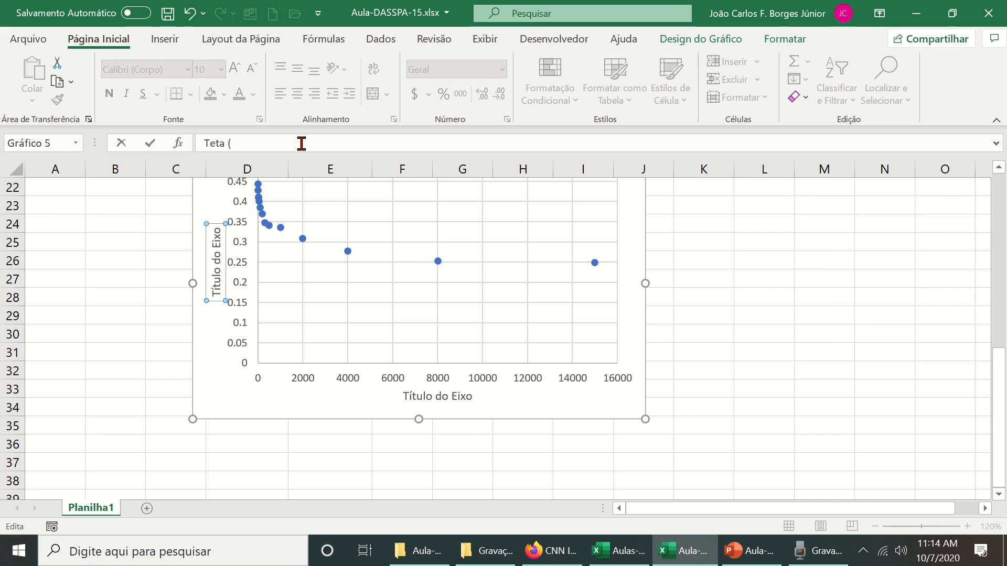
pyautogui.write('(cm/cm)')
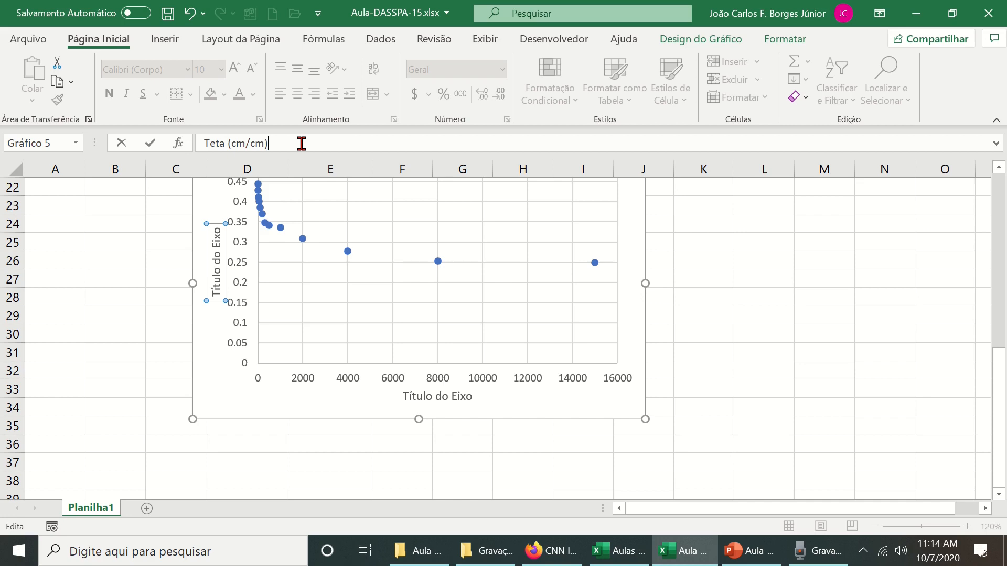
# Set the horizontal axis title to "|h| (cm.c.a.)"
pyautogui.click(427, 400)
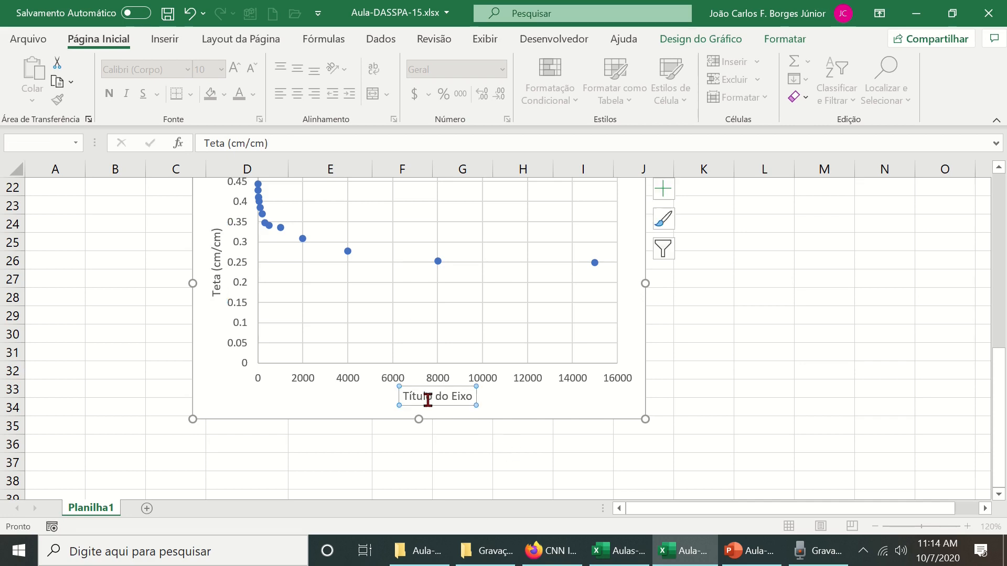
pyautogui.click(317, 143)
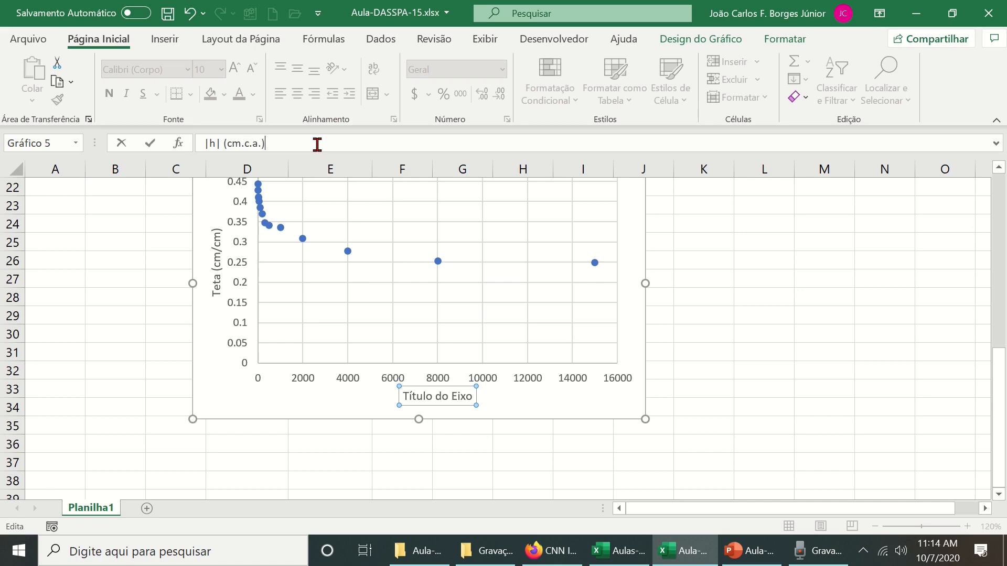
pyautogui.click(827, 441)
# Shift the chart so it starts at row 22 in column D, and make all its text black and bold
pyautogui.moveTo(594, 404); pyautogui.dragTo(652, 445)
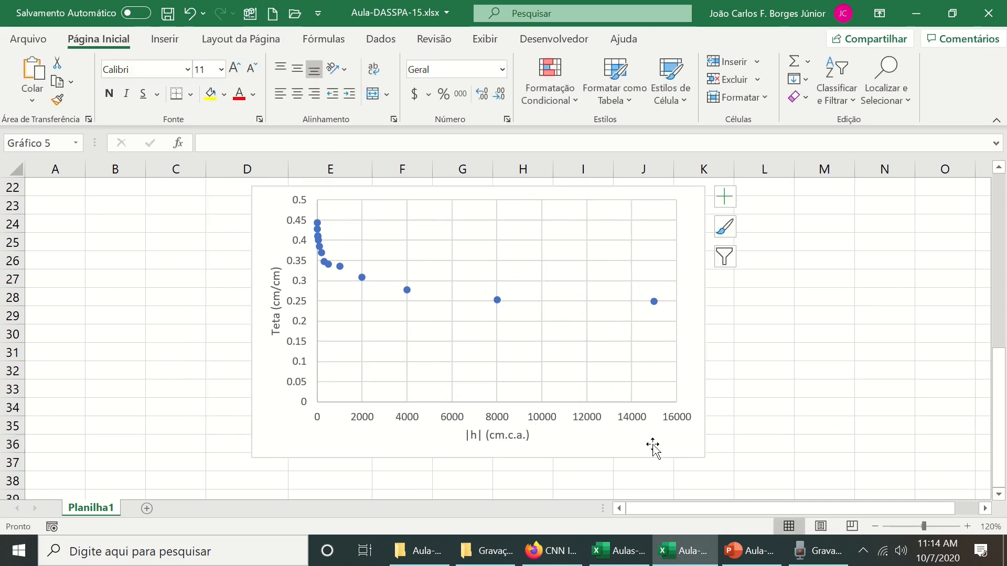
pyautogui.click(253, 95)
pyautogui.click(259, 115)
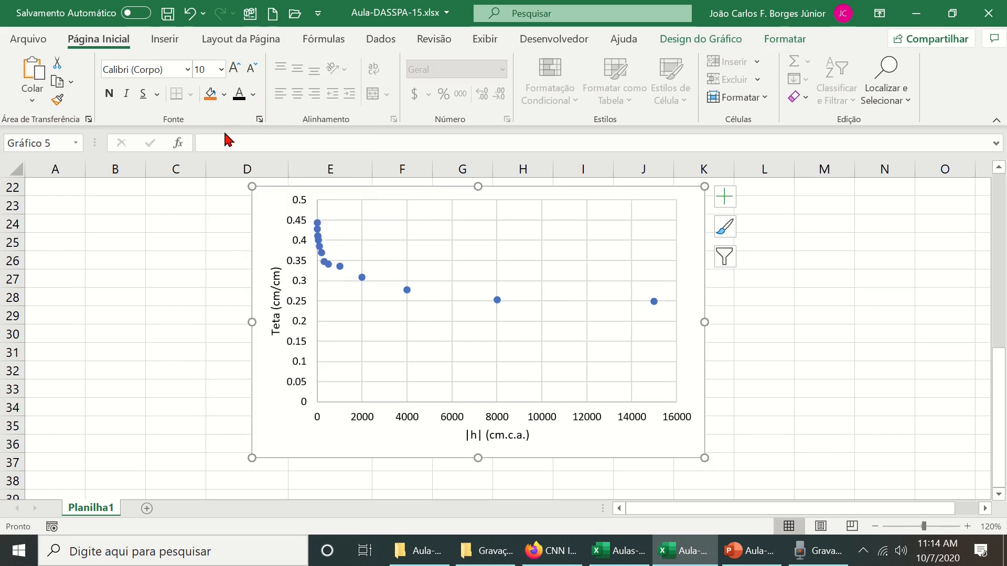
pyautogui.click(109, 94)
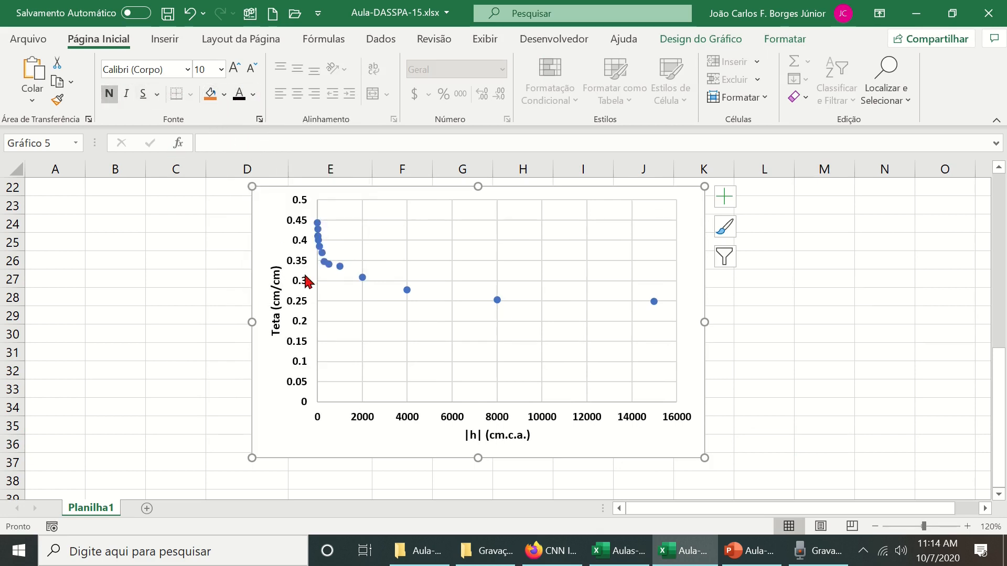
# Format the vertical axis labels with the Número category at two decimal places
pyautogui.click(302, 326)
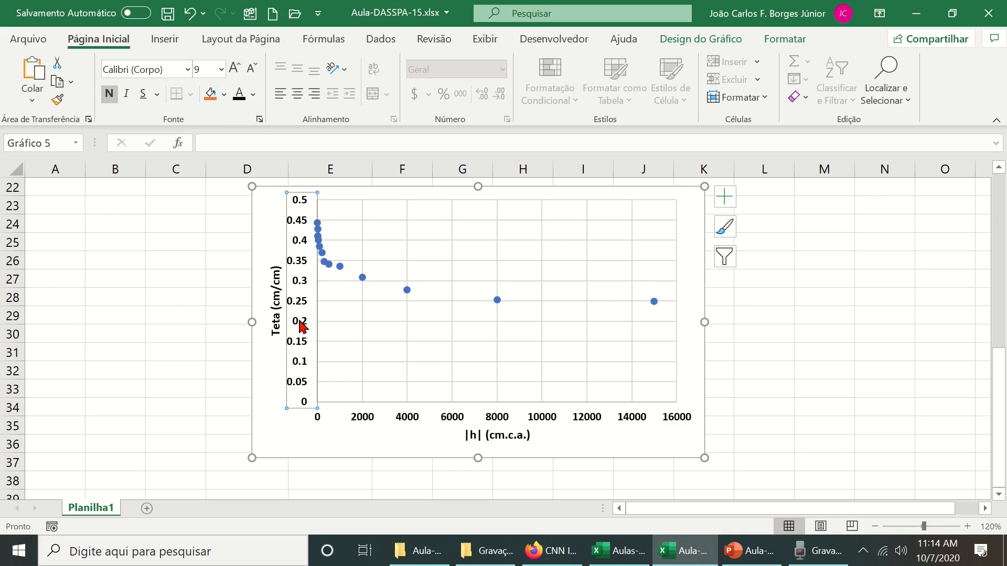
pyautogui.rightClick(301, 326)
pyautogui.click(371, 309)
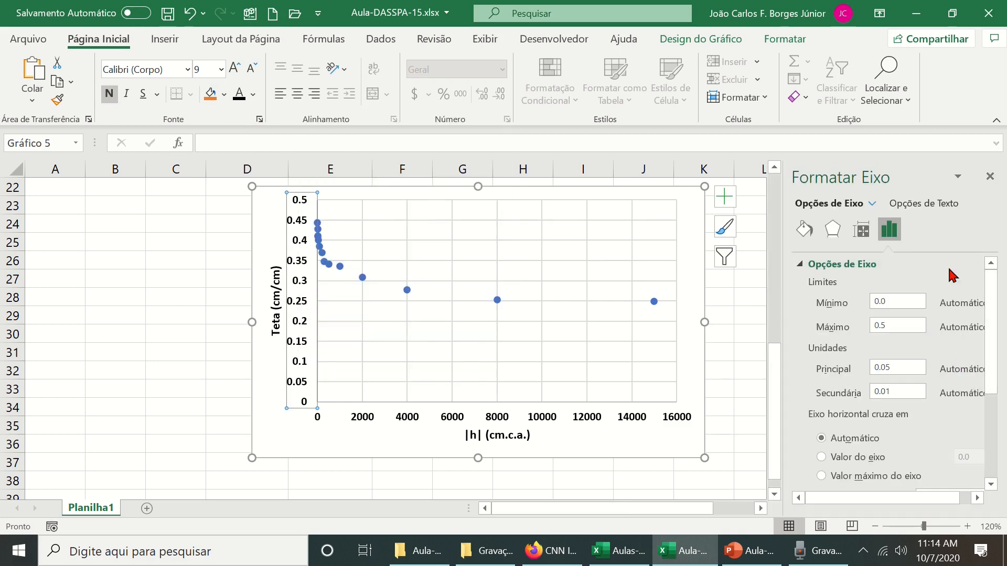
pyautogui.moveTo(989, 299); pyautogui.dragTo(996, 420)
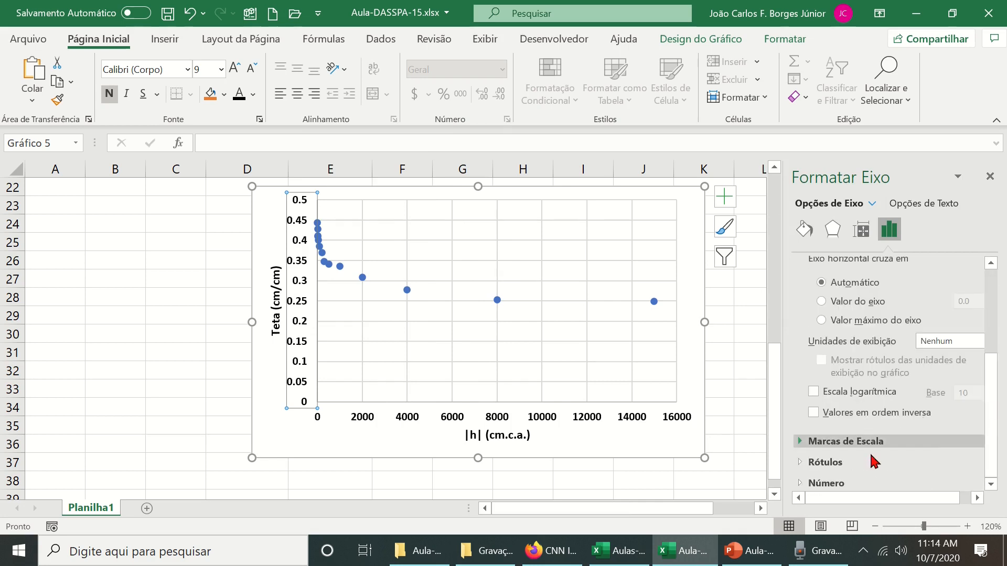
pyautogui.click(835, 483)
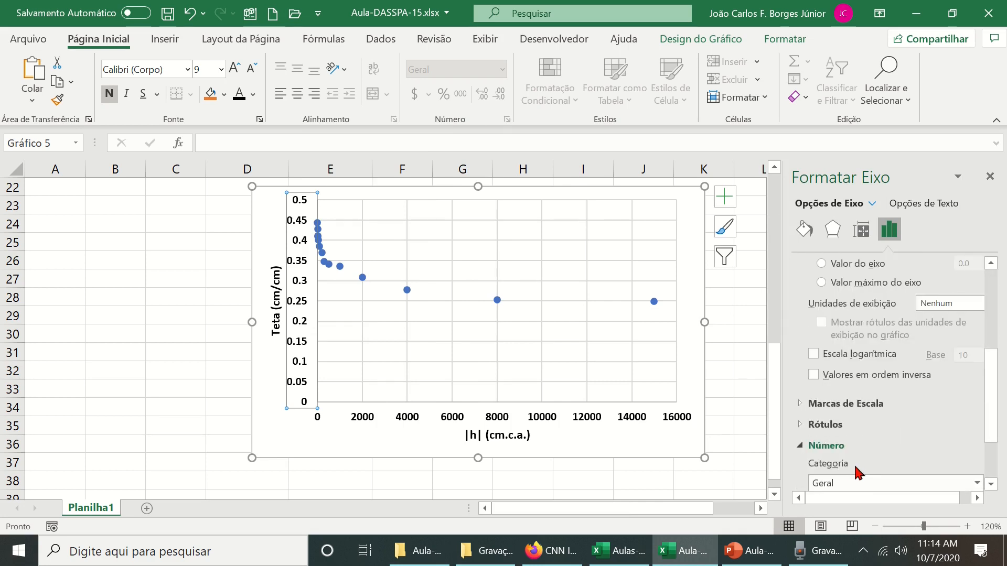
pyautogui.click(877, 401)
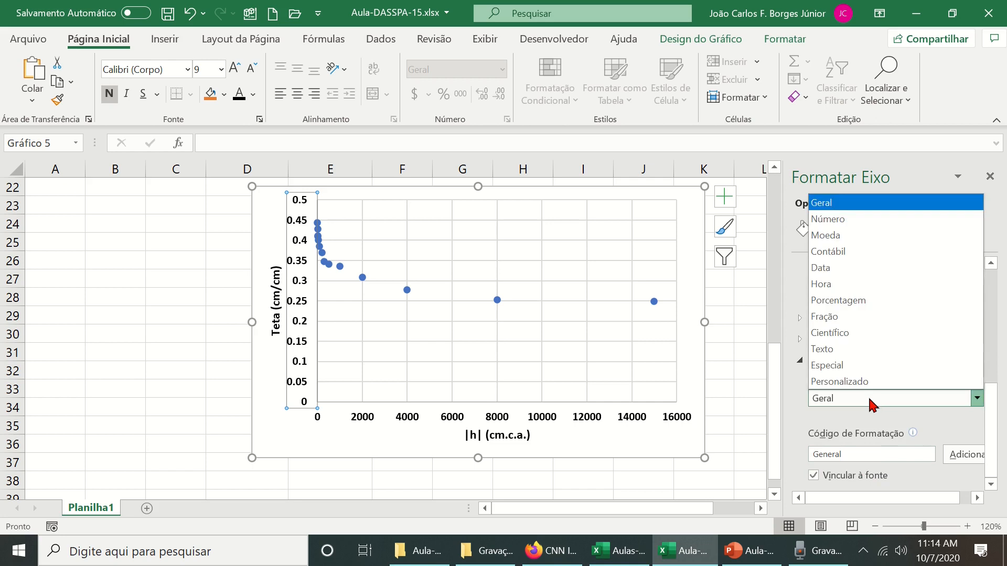
pyautogui.click(830, 224)
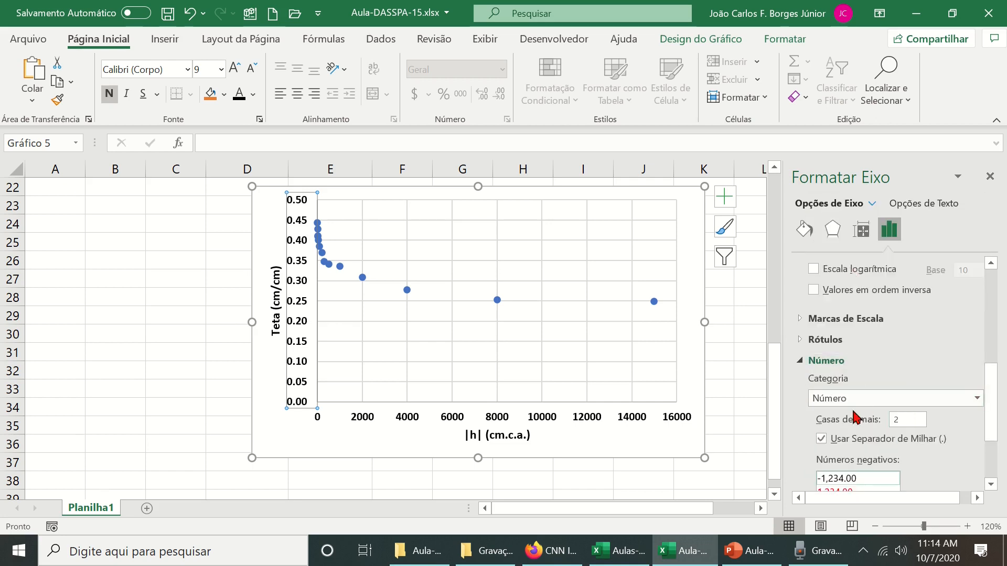
pyautogui.click(696, 477)
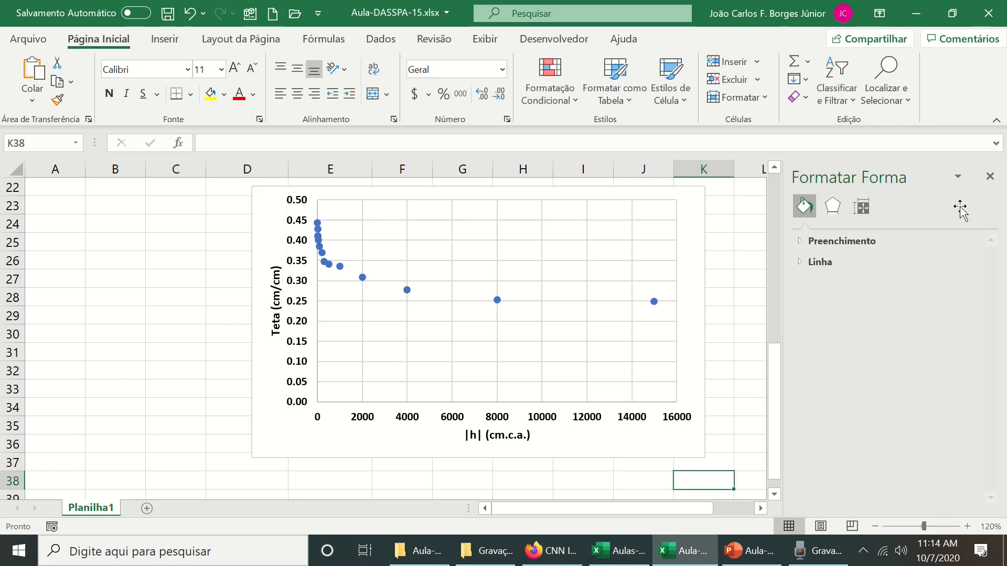
pyautogui.click(989, 177)
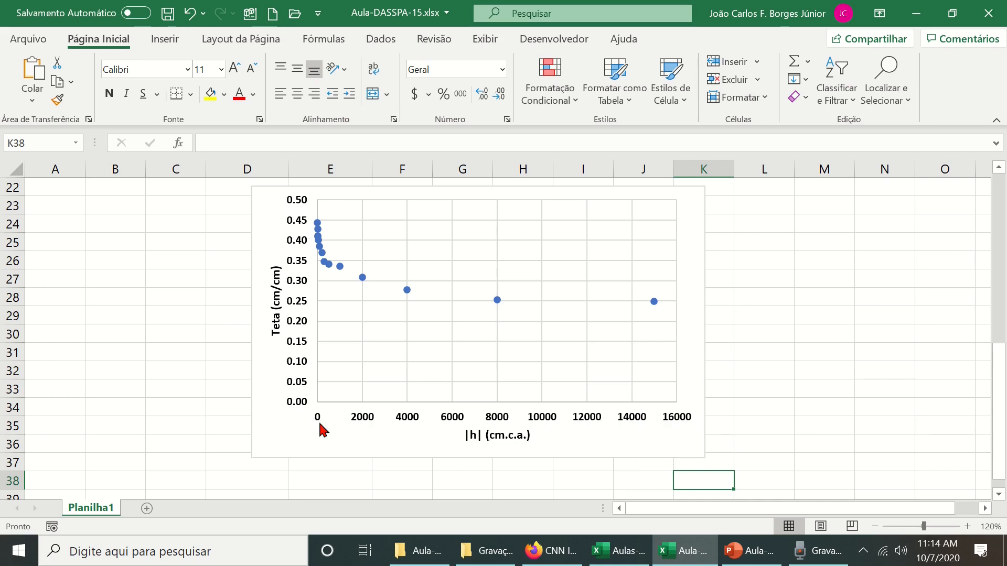
# Switch the horizontal |h| axis to a logarithmic scale with base 10
pyautogui.click(599, 422)
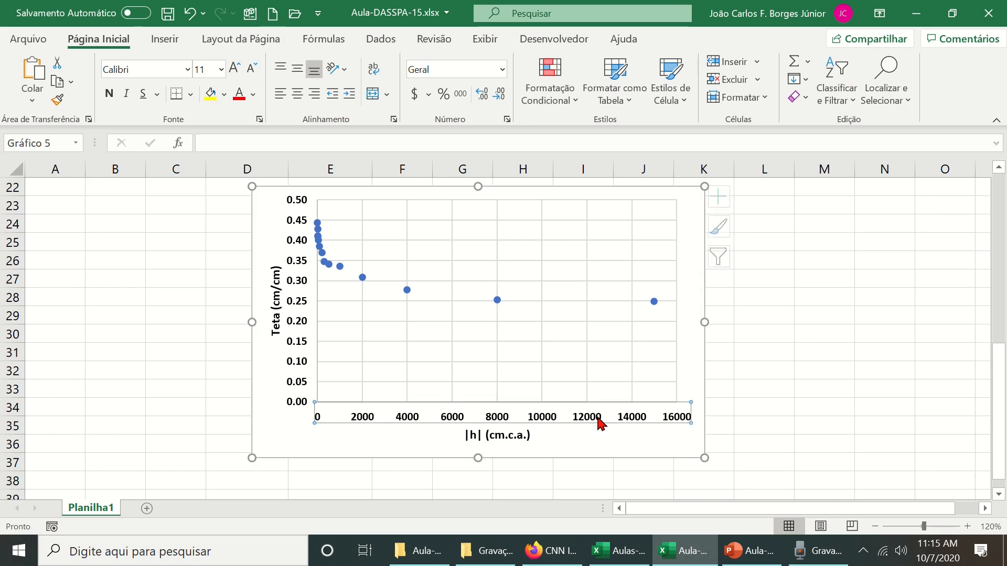
pyautogui.rightClick(599, 422)
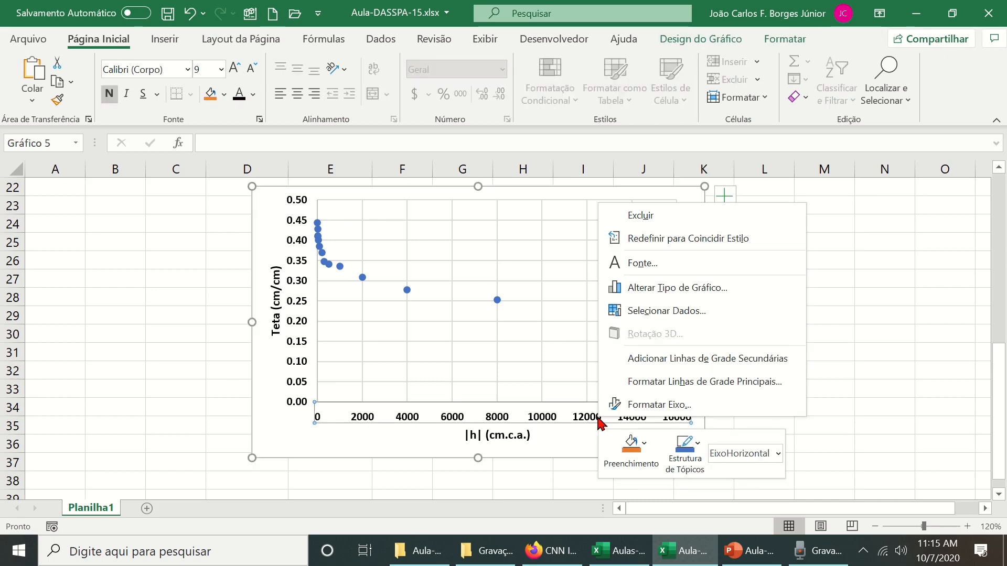
pyautogui.click(649, 407)
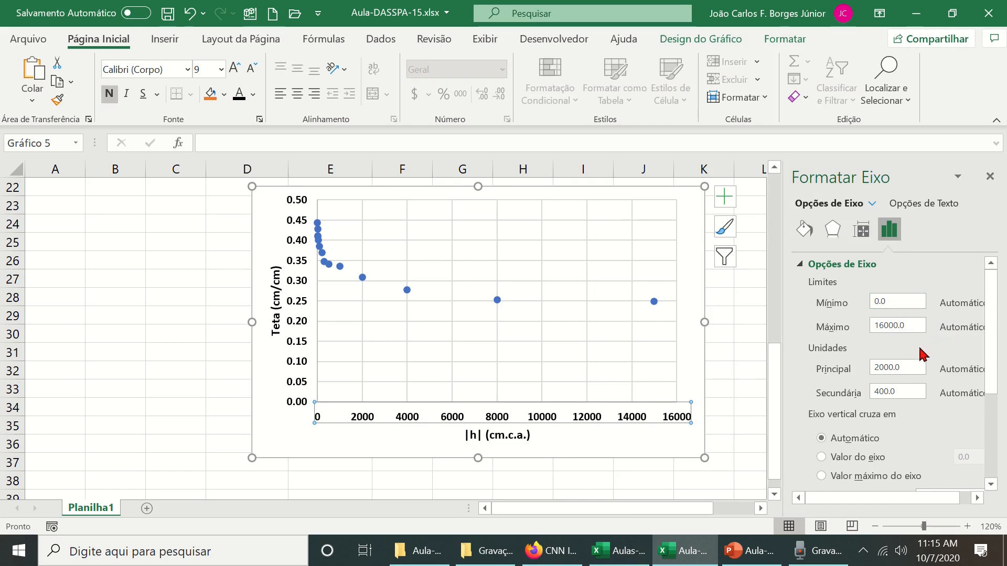
pyautogui.scroll(-3, 922, 355)
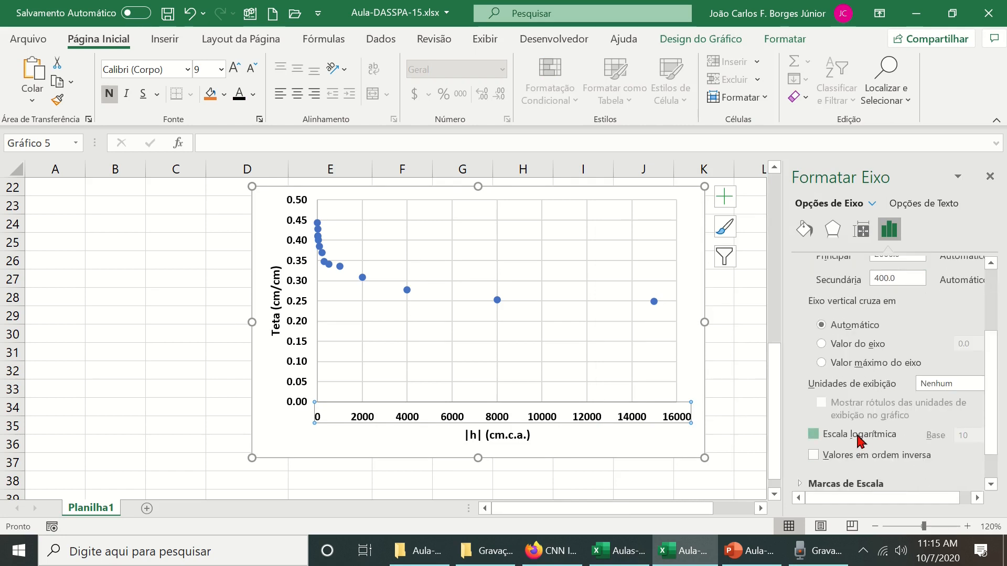
pyautogui.click(858, 435)
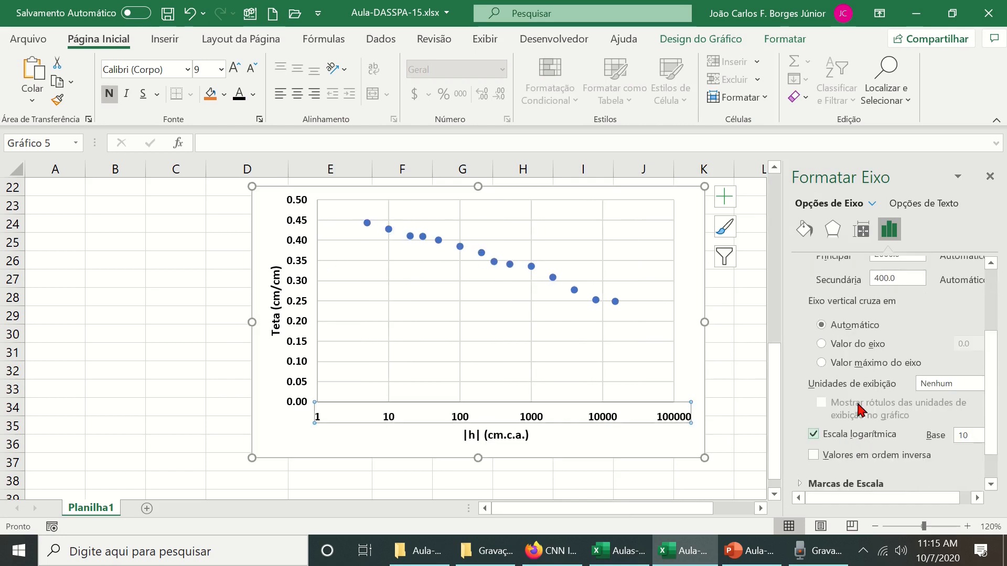
pyautogui.click(990, 177)
pyautogui.click(881, 337)
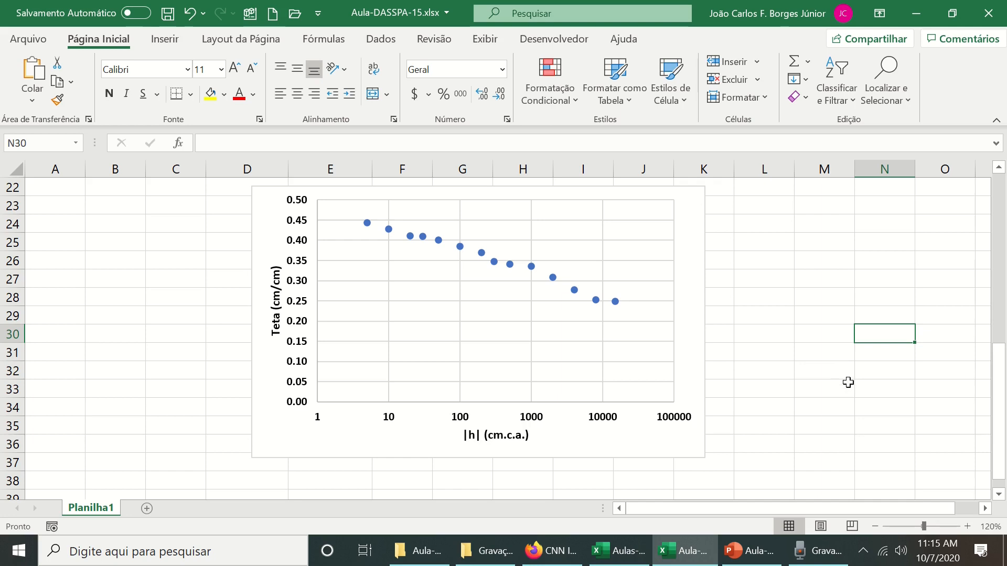
# Move the θ(h) equation object slightly up and left so its upper-left corner sits at column H, row 10
pyautogui.scroll(1, 841, 399)
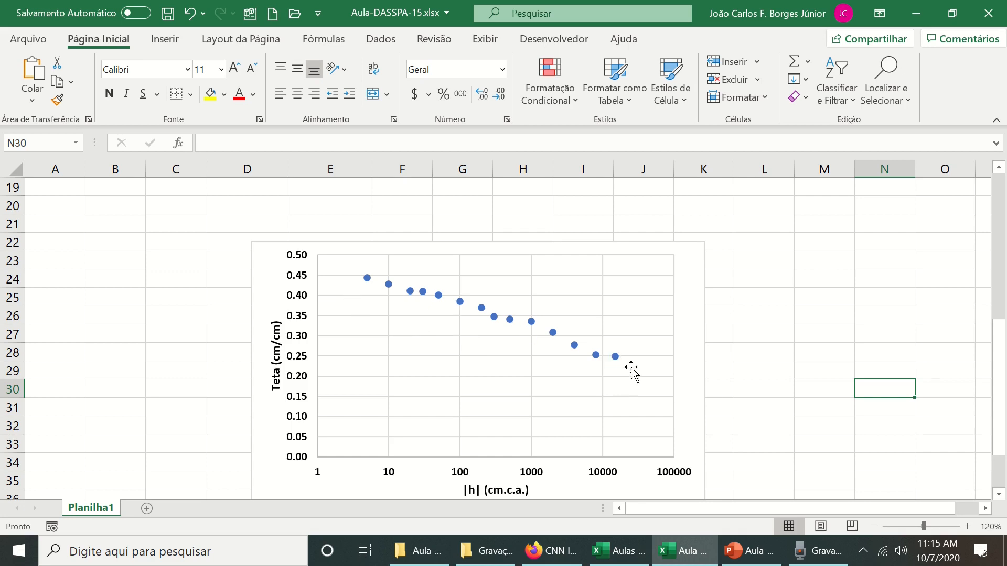
pyautogui.scroll(4, 630, 369)
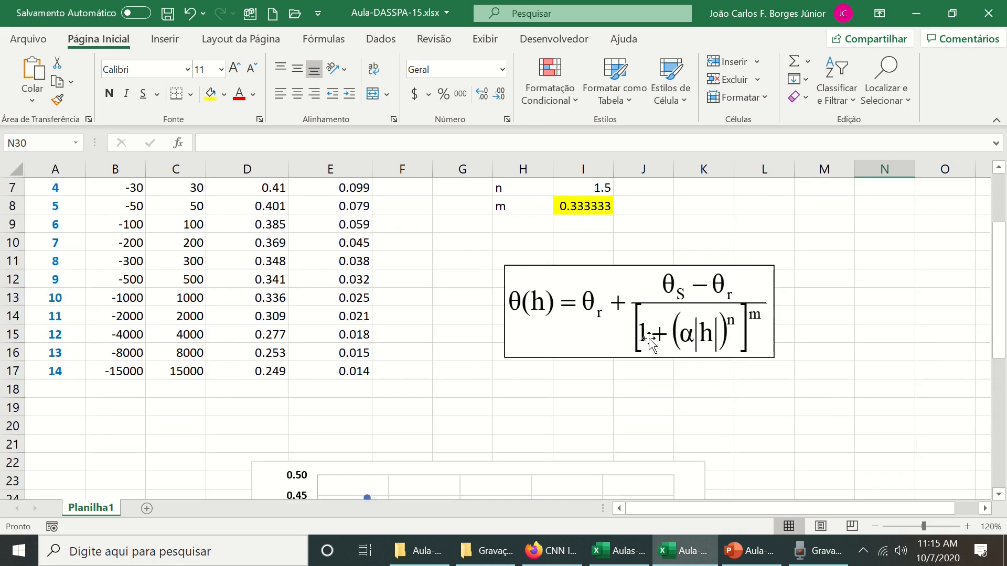
pyautogui.scroll(-3, 653, 349)
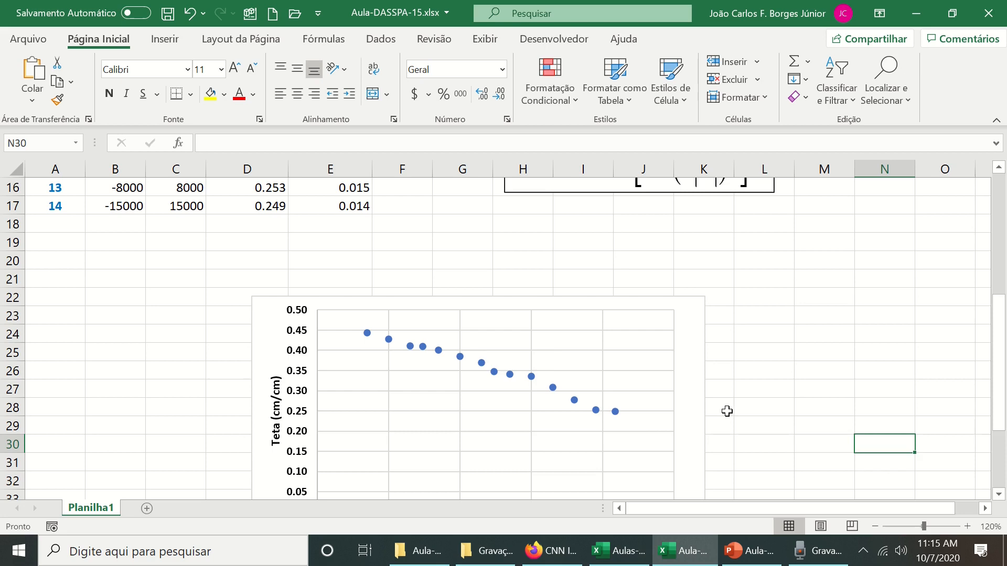
pyautogui.scroll(3, 727, 411)
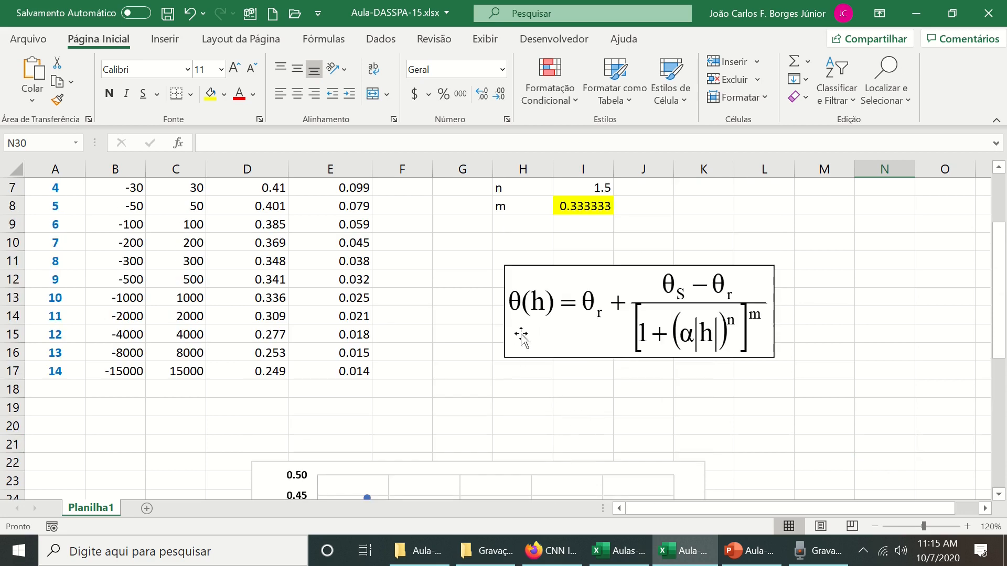
pyautogui.moveTo(589, 336); pyautogui.dragTo(591, 315)
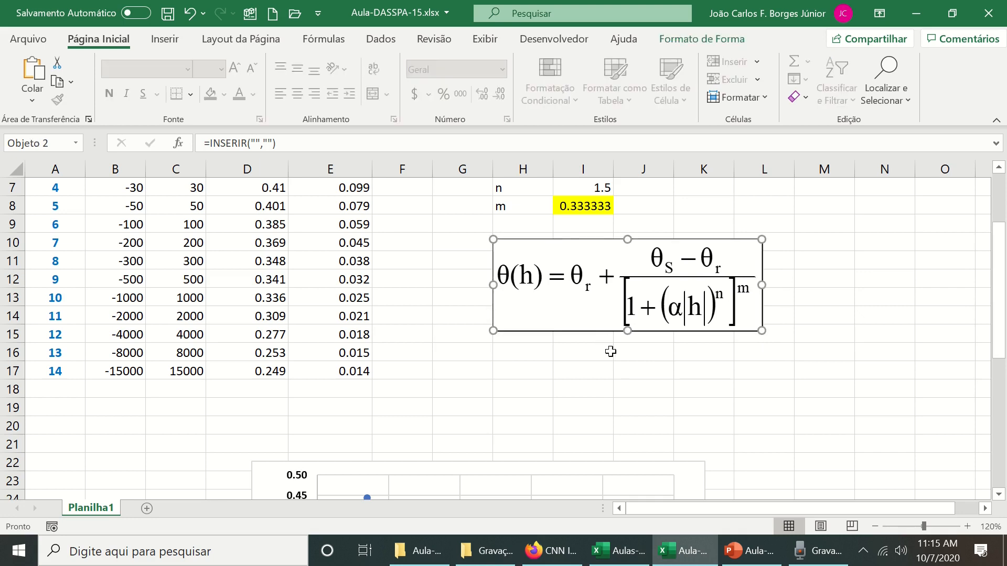
# Add a second data series named "Teta" to the chart, using the |h| range C4:C17 as its X values
pyautogui.scroll(-1, 635, 394)
pyautogui.scroll(2, 635, 393)
pyautogui.scroll(-4, 635, 393)
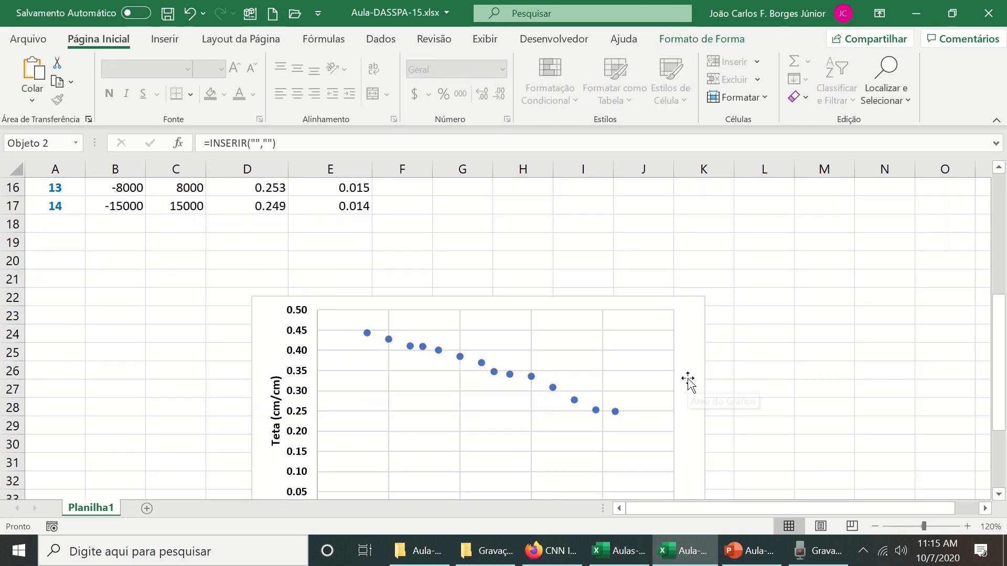
pyautogui.scroll(-1, 688, 379)
pyautogui.click(690, 356)
pyautogui.rightClick(691, 360)
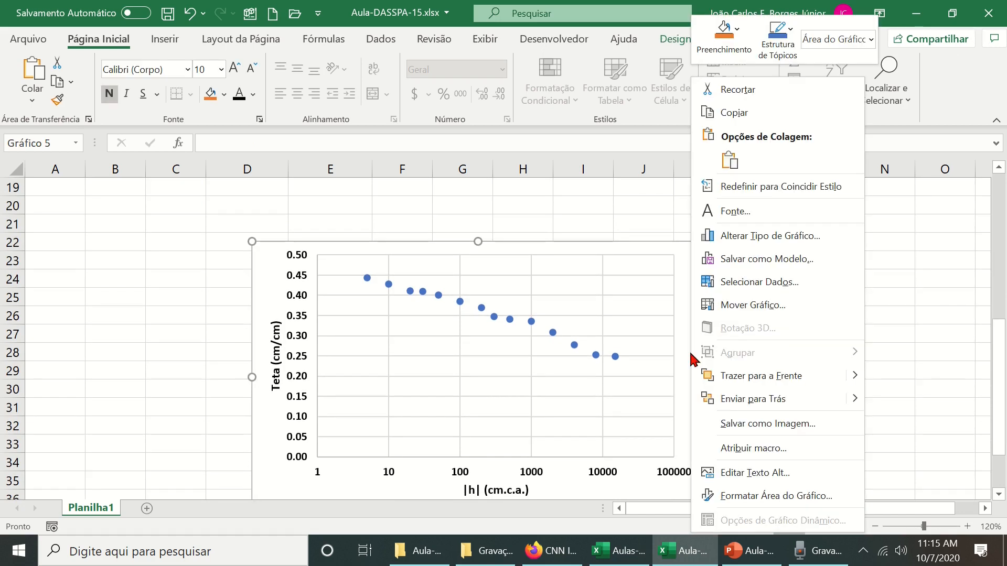
pyautogui.click(762, 282)
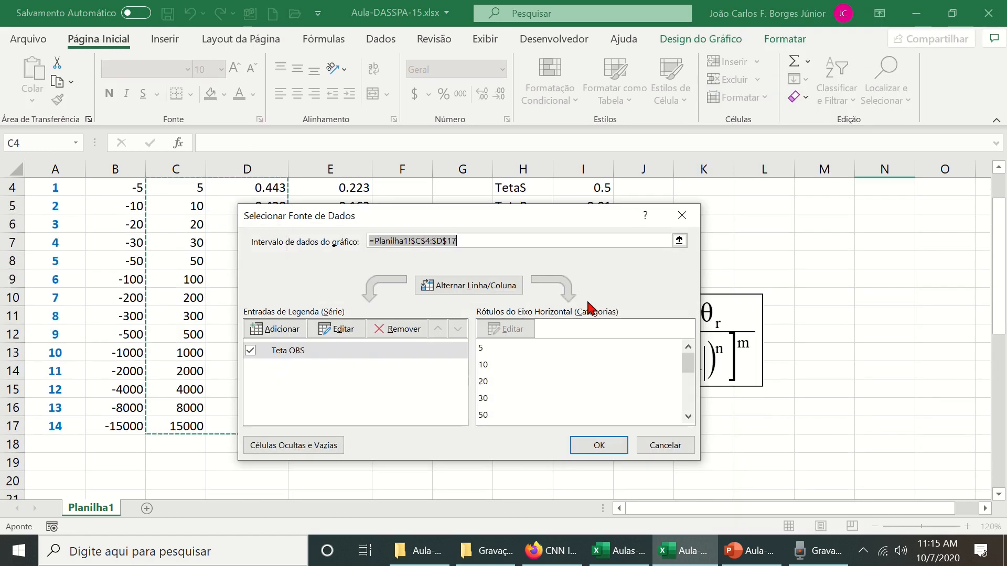
pyautogui.click(278, 330)
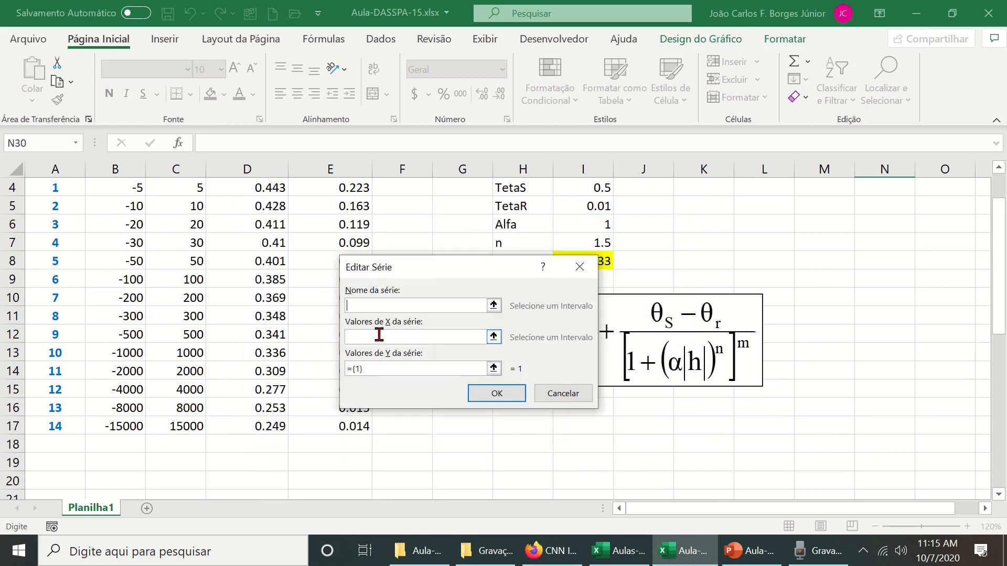
pyautogui.click(379, 334)
pyautogui.scroll(1, 376, 341)
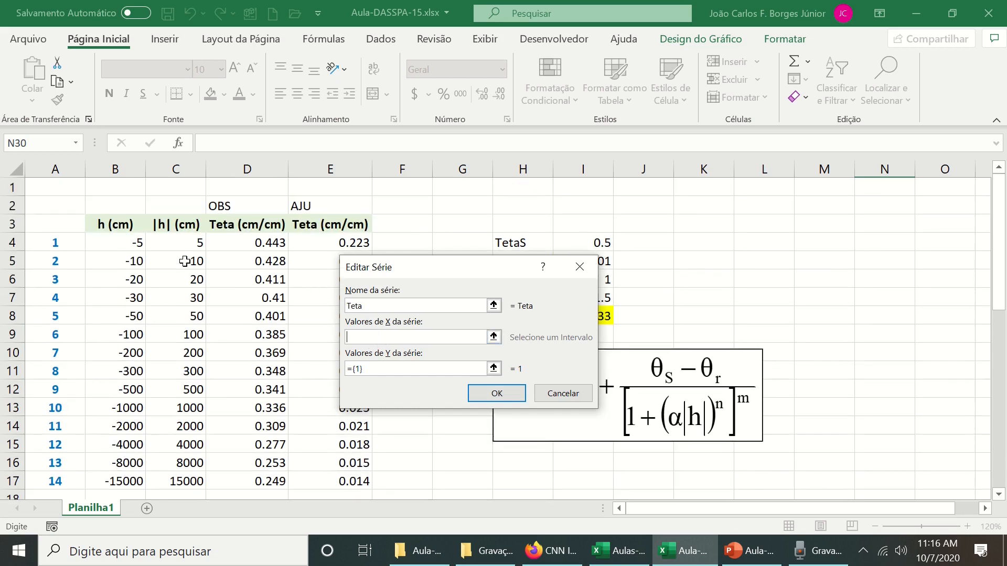
pyautogui.click(179, 242)
pyautogui.hotkey('ctrl', 'shift', 'Down')
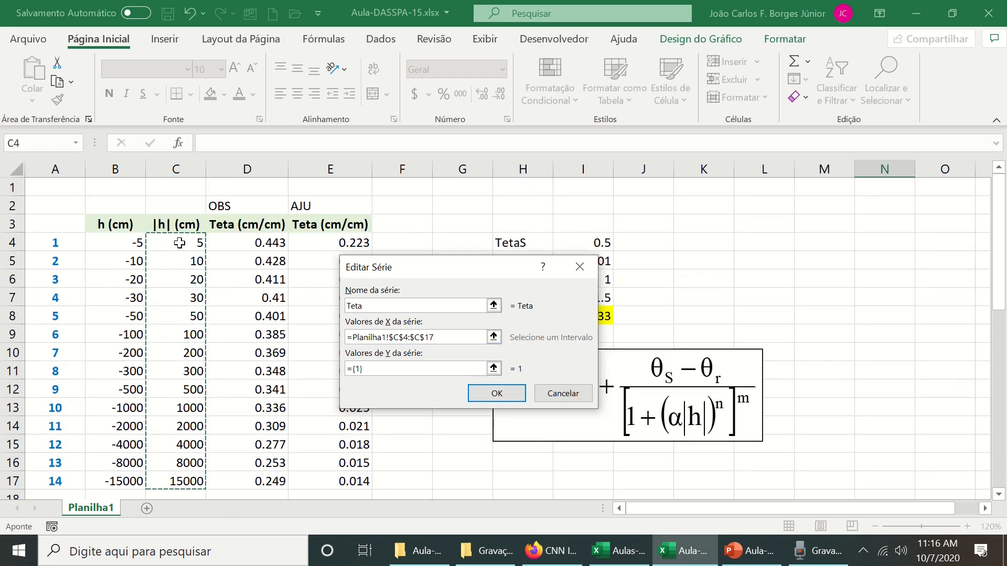
# Set the new series' Y values to the adjusted Teta range E4:E17 and apply the data source changes
pyautogui.click(375, 369)
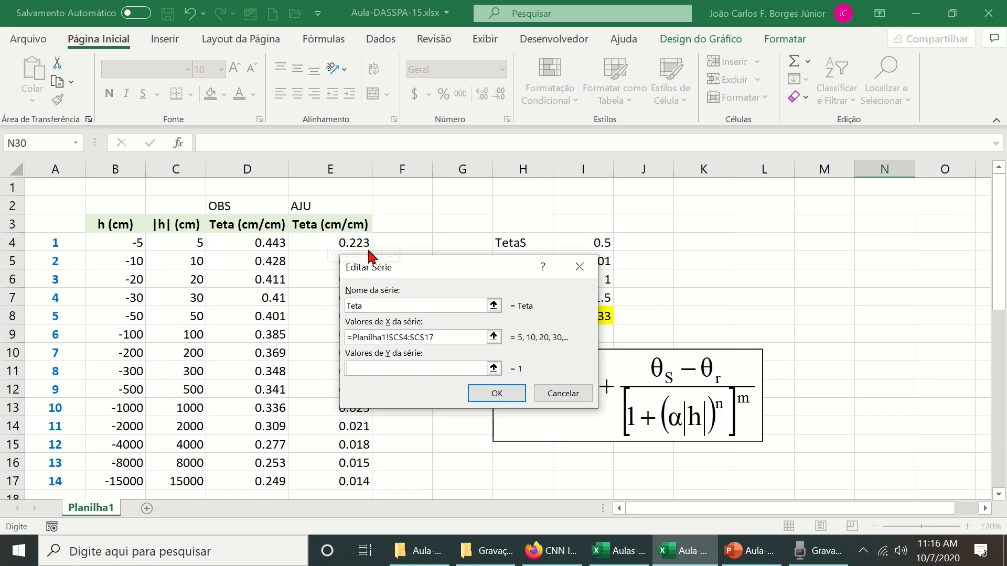
pyautogui.moveTo(425, 269); pyautogui.dragTo(595, 242)
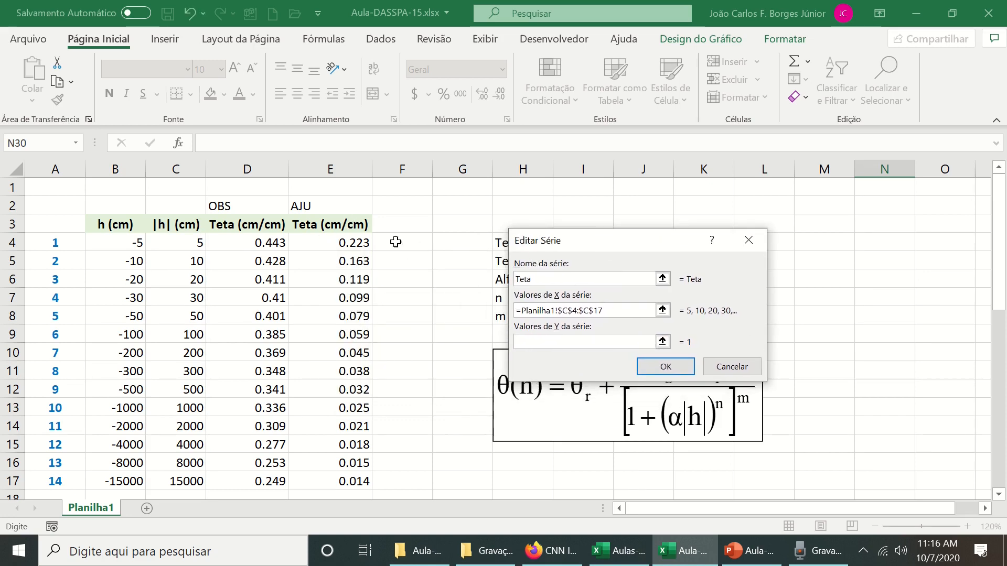
pyautogui.click(345, 241)
pyautogui.hotkey('ctrl', 'shift', 'Down')
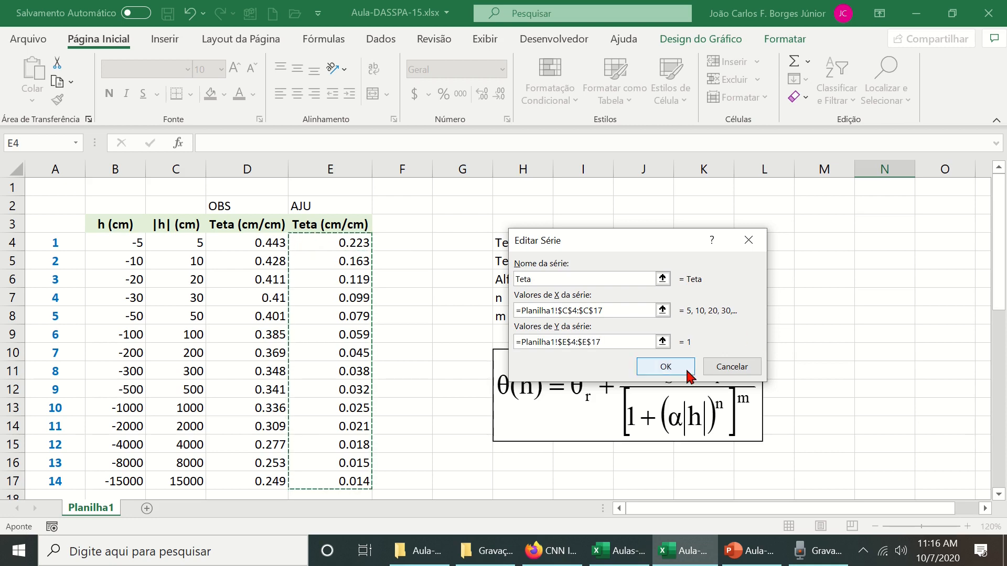
pyautogui.click(665, 369)
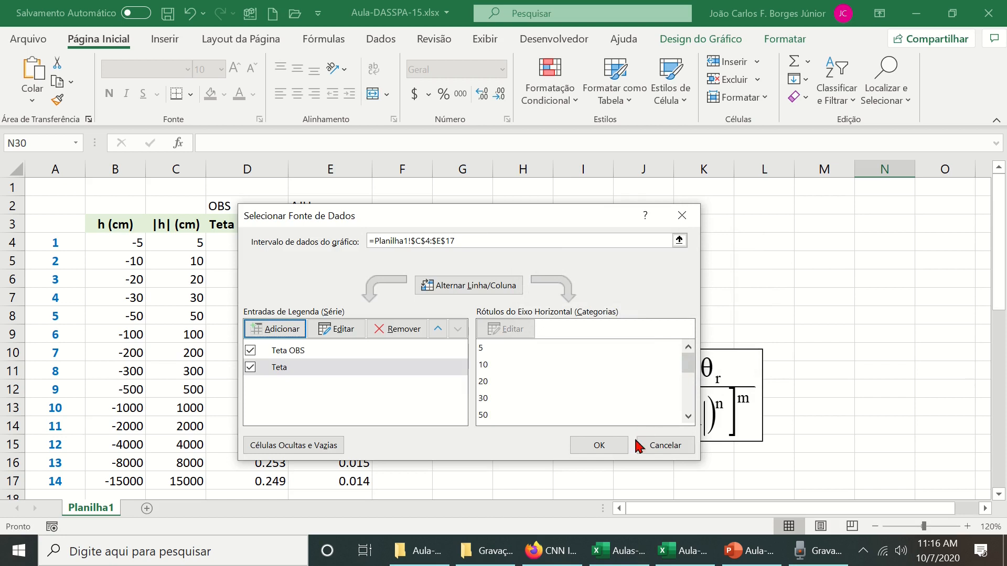
pyautogui.click(598, 445)
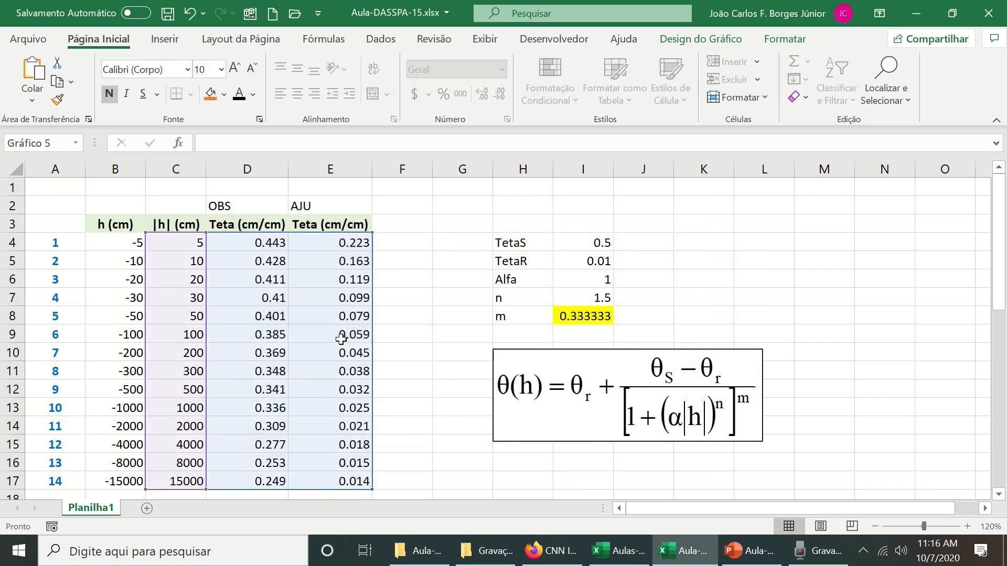
# Rename the chart's "Teta" series to "Teta AJU" in the chart's data source
pyautogui.scroll(-8, 472, 400)
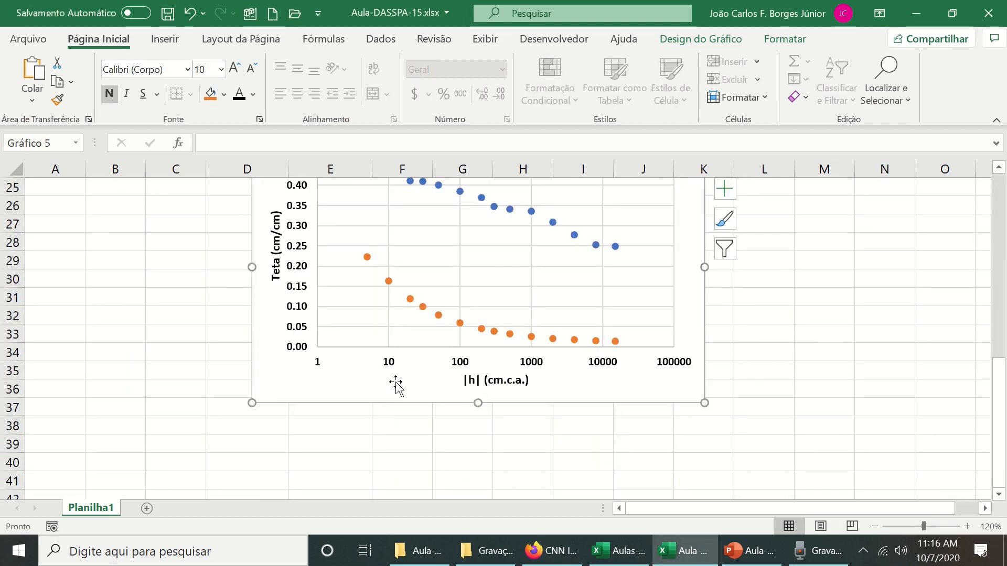
pyautogui.rightClick(394, 382)
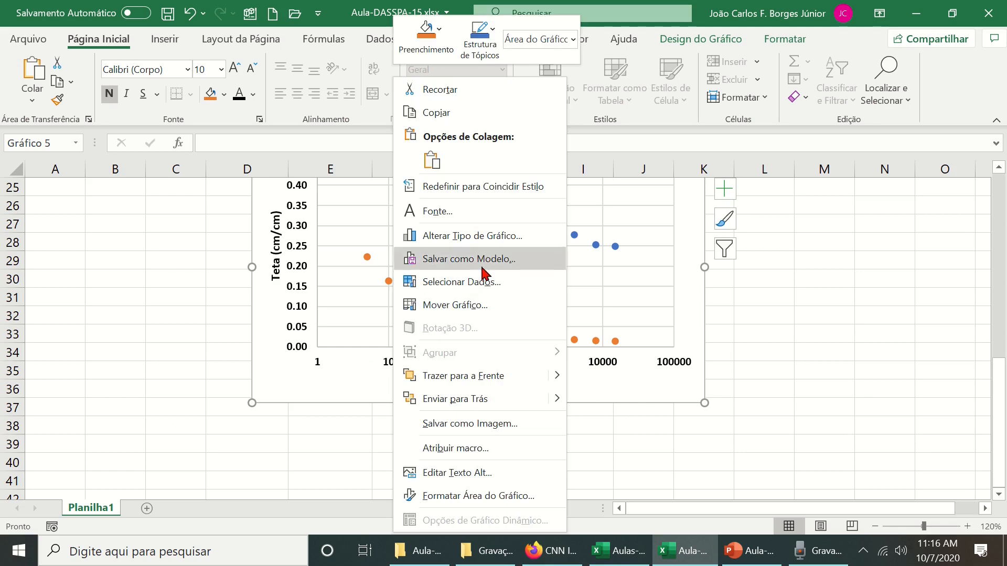
pyautogui.click(505, 290)
pyautogui.click(299, 367)
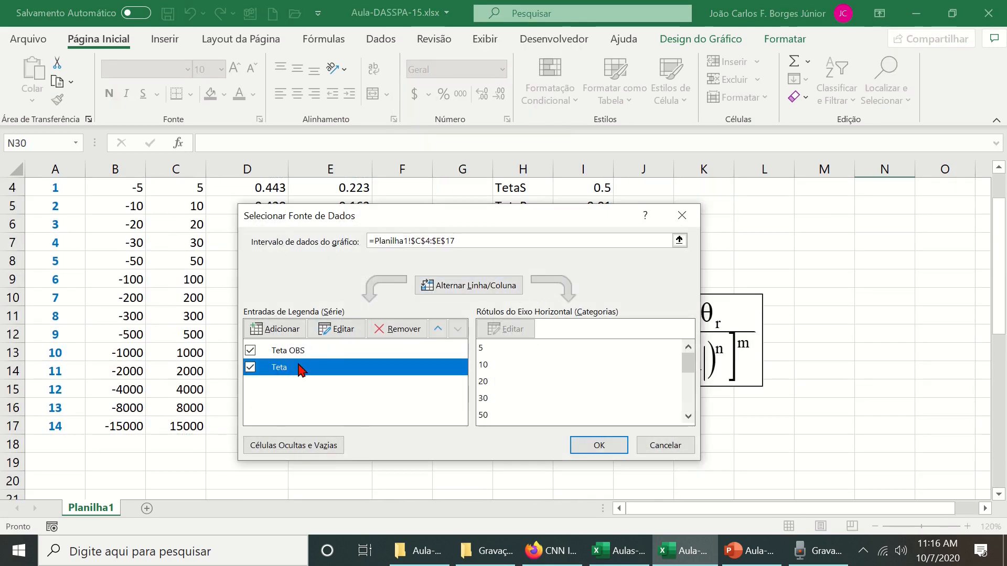
pyautogui.click(330, 329)
pyautogui.click(426, 306)
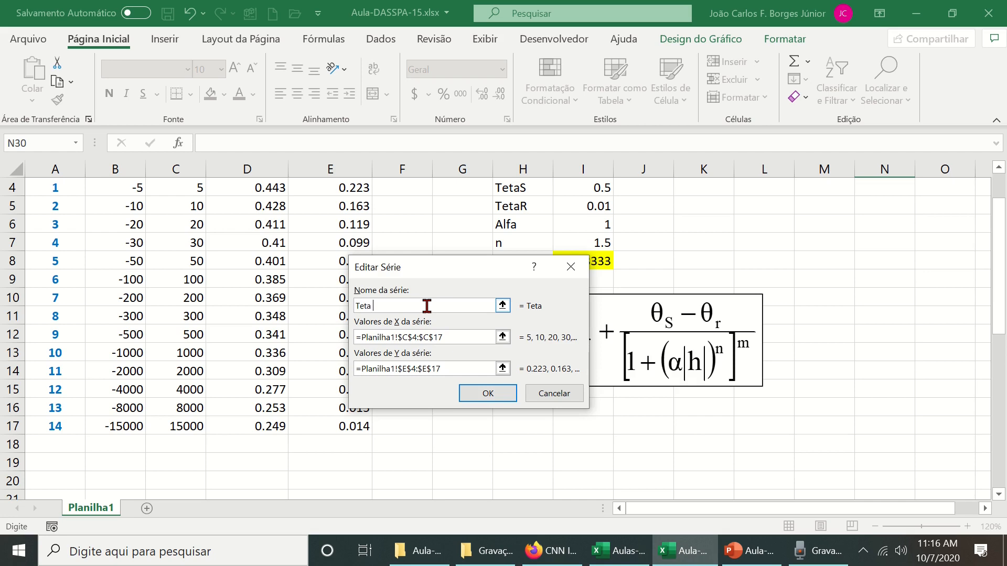
pyautogui.write('AJU')
pyautogui.click(498, 399)
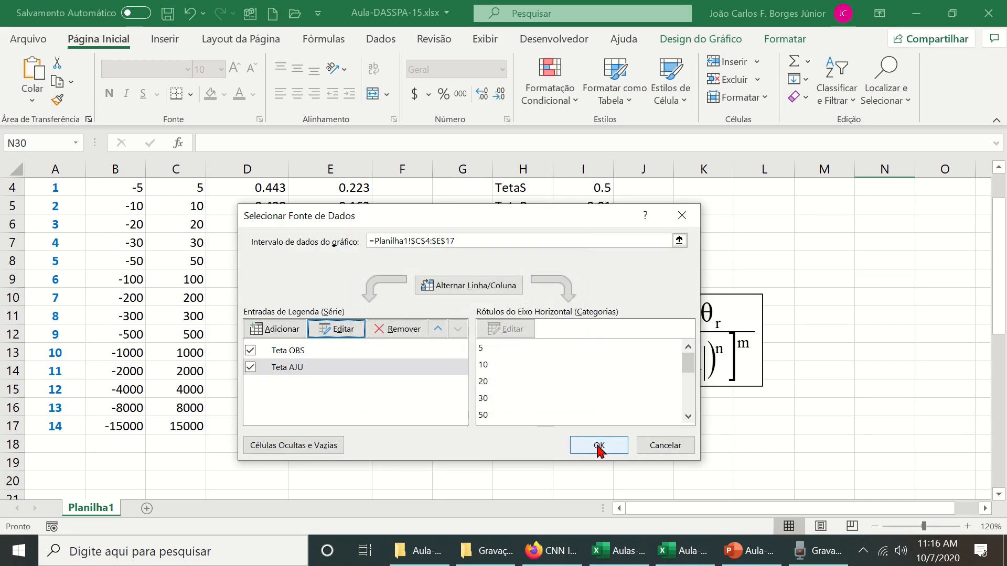
pyautogui.click(599, 446)
# Give the Teta AJU series in the chart a solid connecting line
pyautogui.scroll(-7, 596, 443)
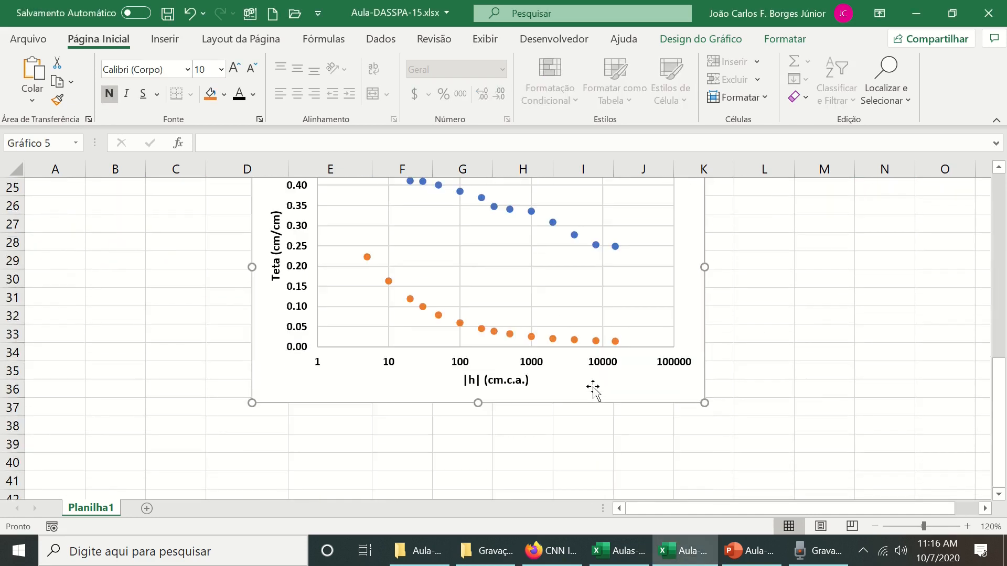
pyautogui.scroll(2, 418, 338)
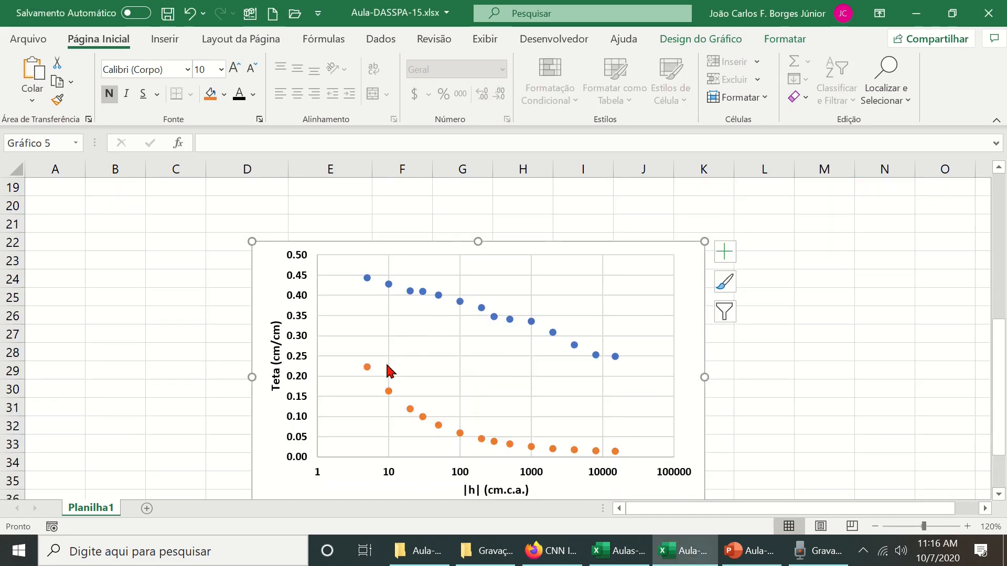
pyautogui.click(367, 367)
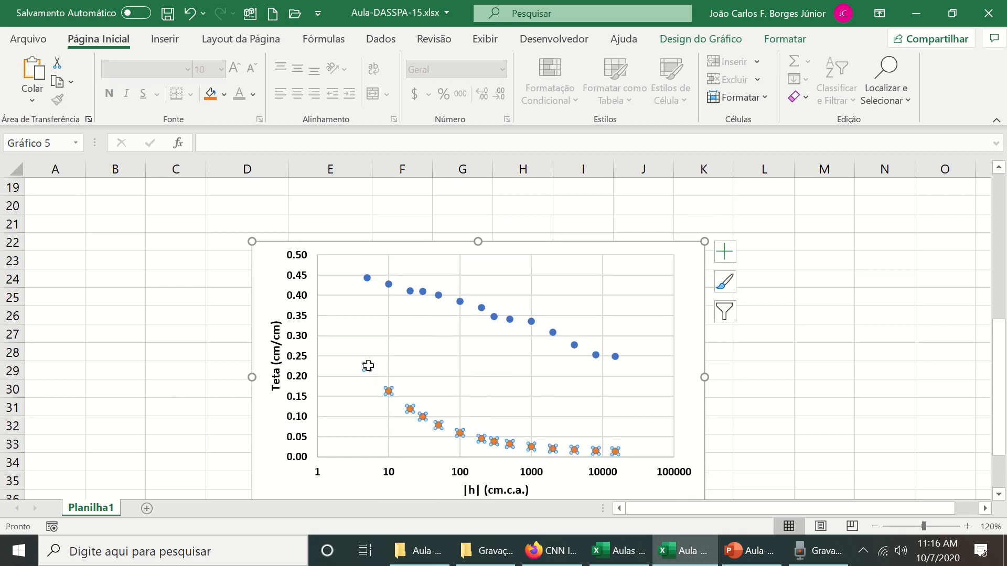
pyautogui.rightClick(389, 394)
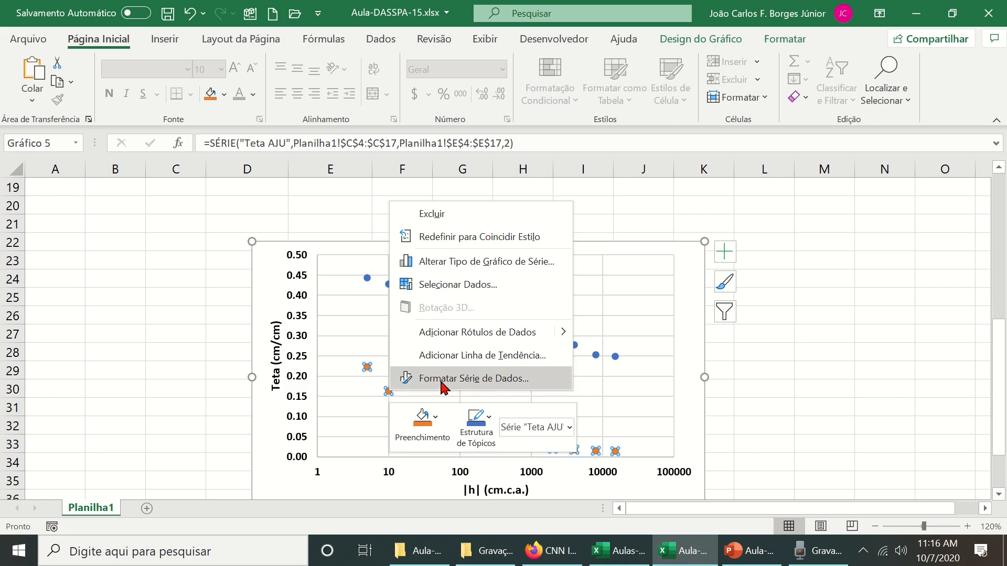
pyautogui.click(494, 379)
pyautogui.click(802, 229)
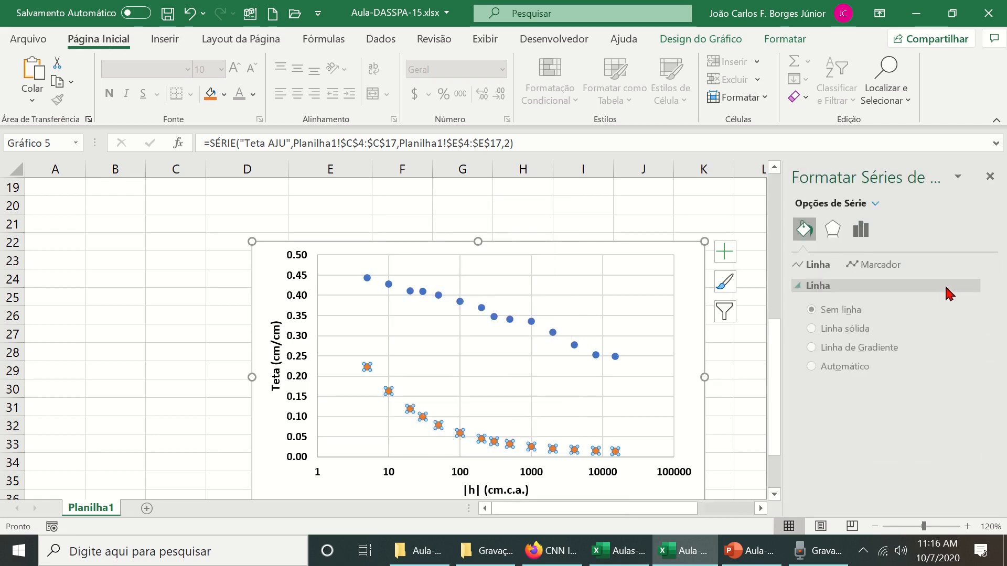
pyautogui.click(833, 329)
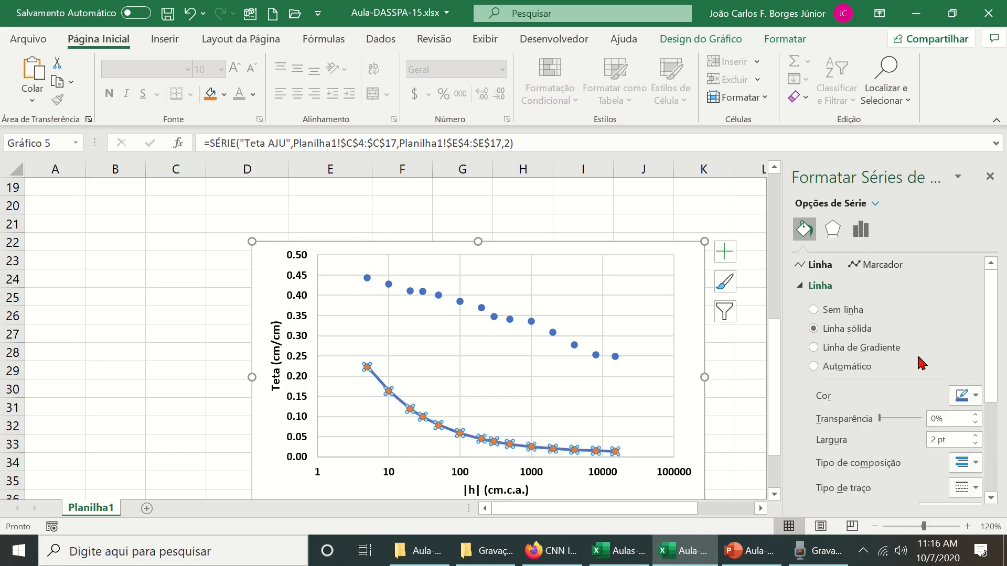
# Color the Teta AJU line black and set its width to 1.5 pt
pyautogui.click(974, 396)
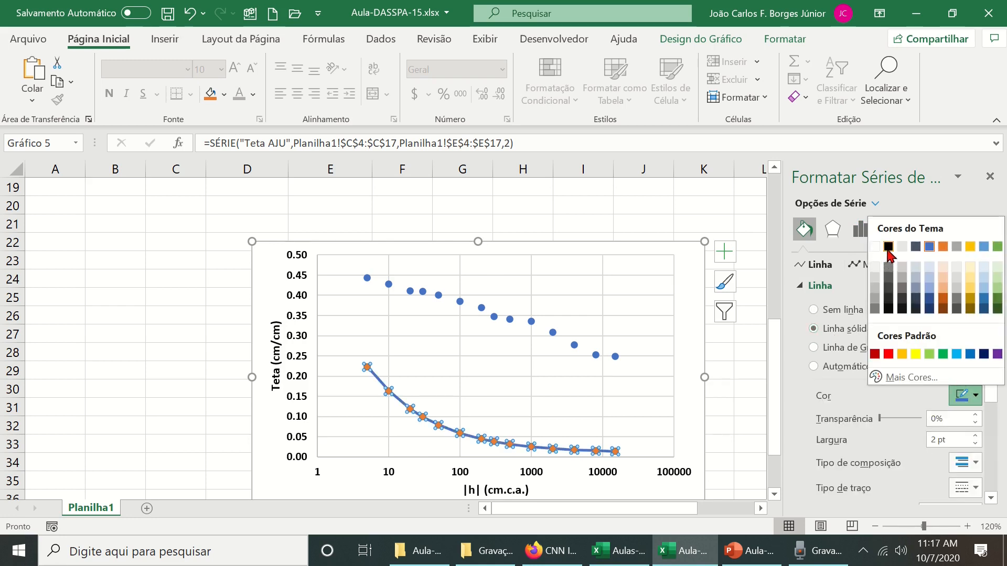
pyautogui.click(887, 247)
pyautogui.click(974, 445)
pyautogui.click(974, 445)
pyautogui.click(975, 445)
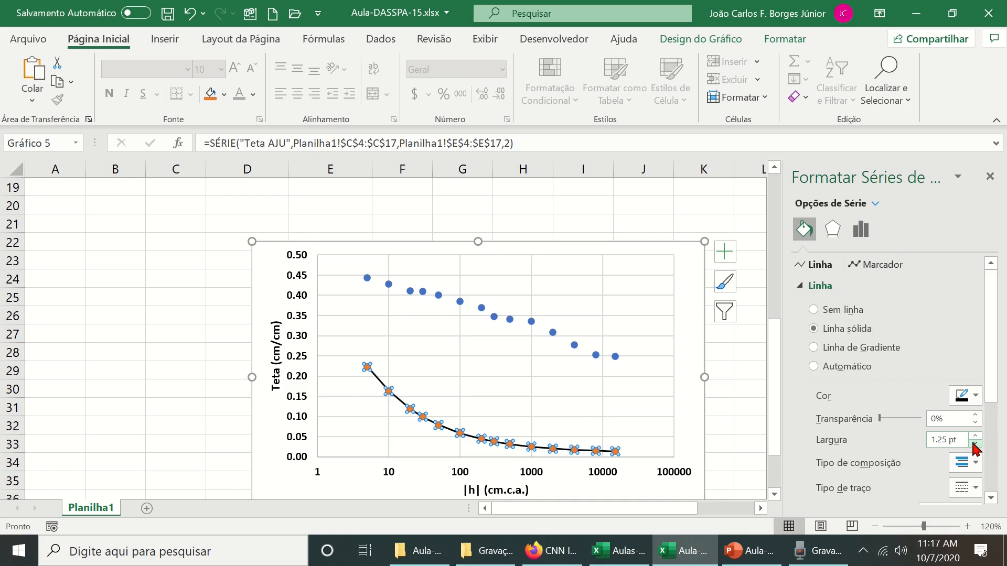
pyautogui.click(974, 445)
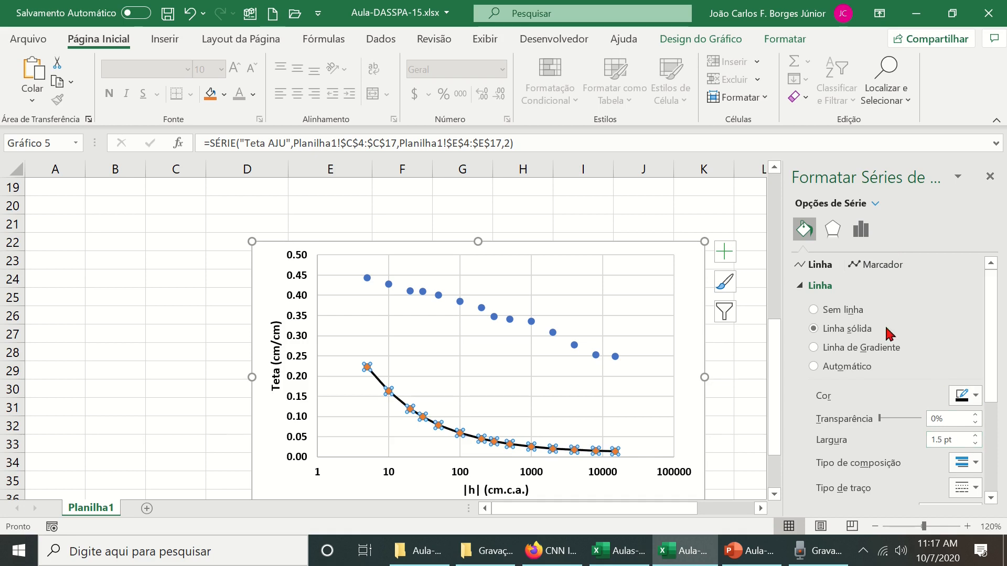
# Set the Teta AJU series' markers to Nenhum and close the series formatting options
pyautogui.click(881, 265)
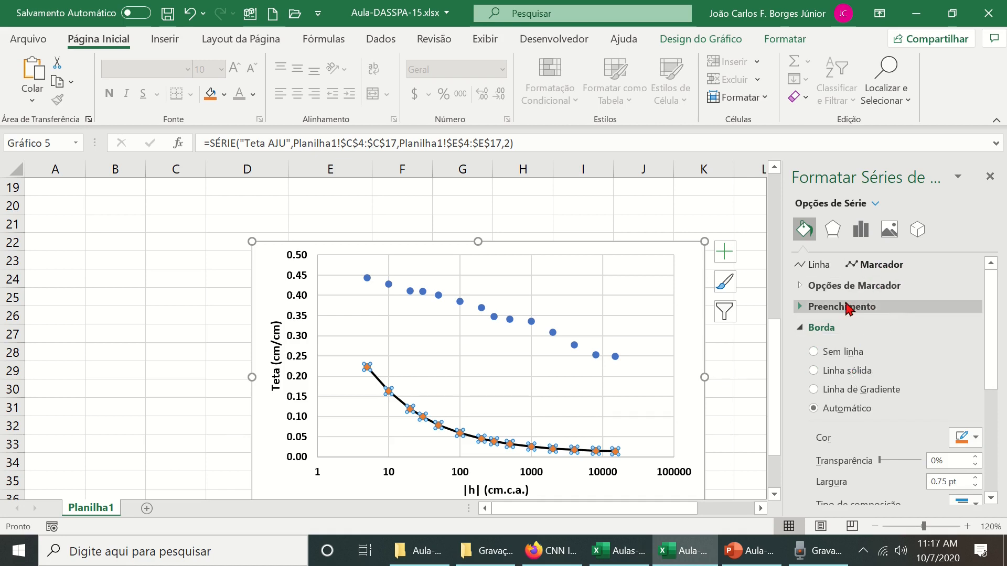
pyautogui.click(804, 287)
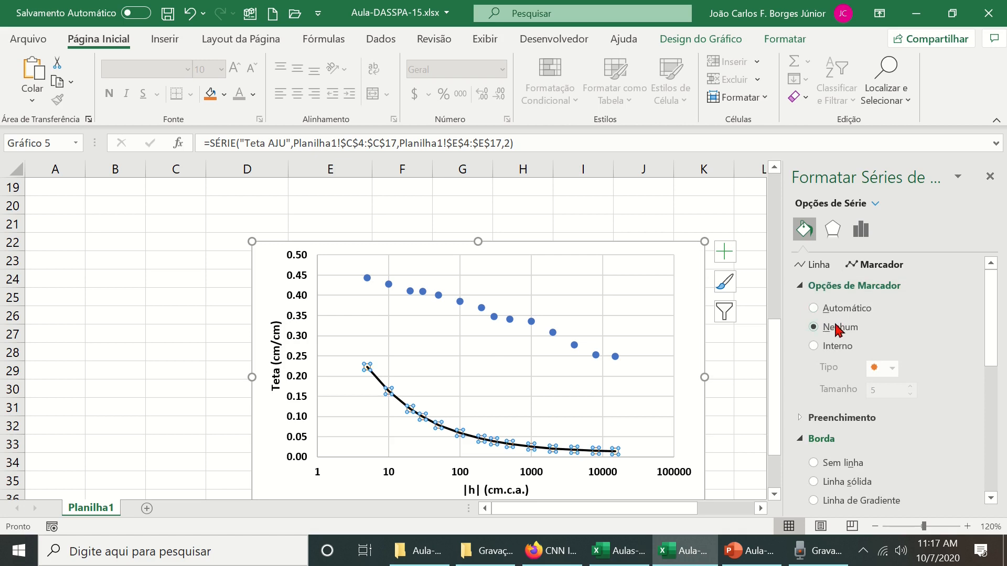
pyautogui.click(745, 386)
pyautogui.click(989, 177)
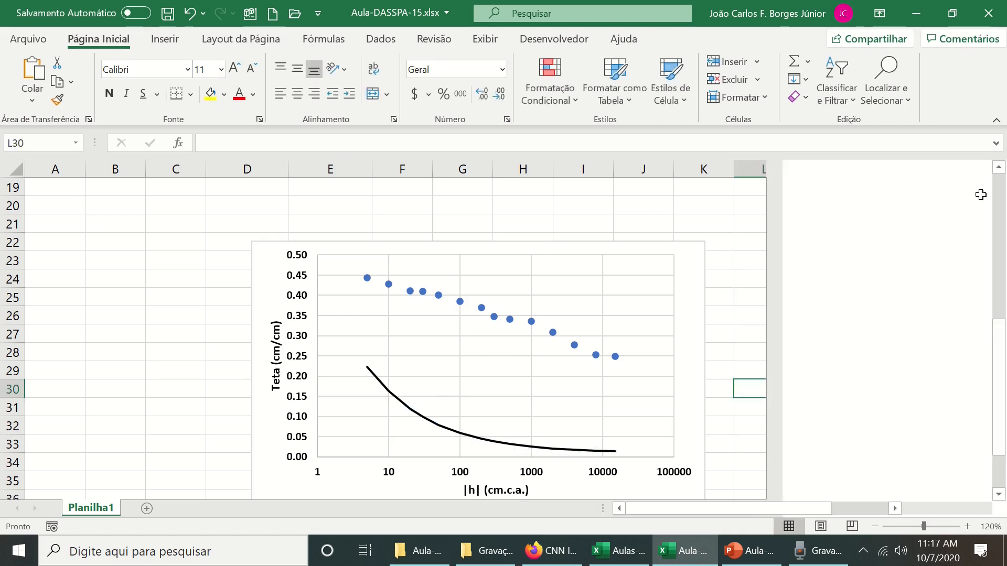
# Add a legend below the plot in the Teta chart (Parte Inferior) and shift the chart slightly to the left on the sheet
pyautogui.scroll(-3, 786, 406)
pyautogui.scroll(2, 783, 414)
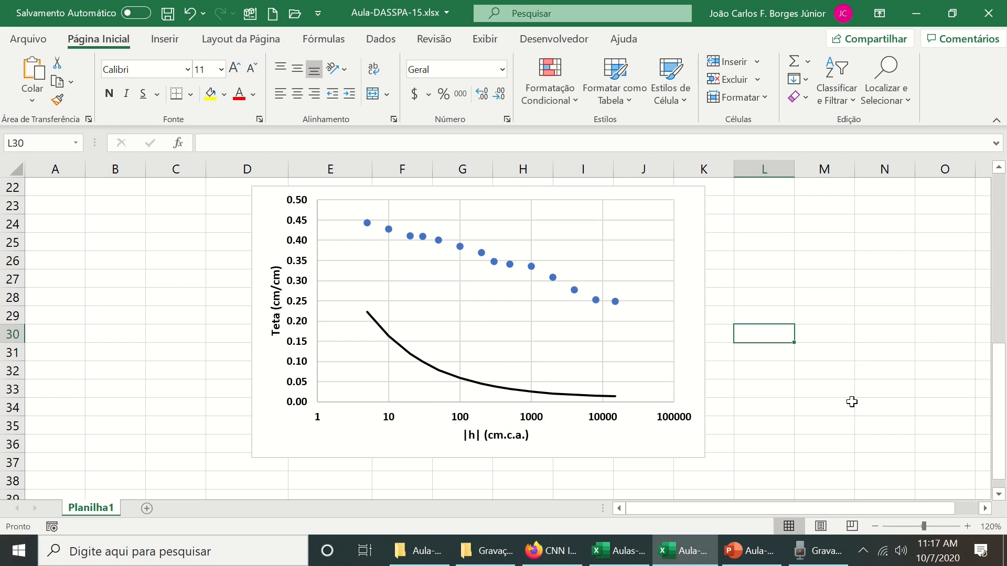
pyautogui.click(683, 295)
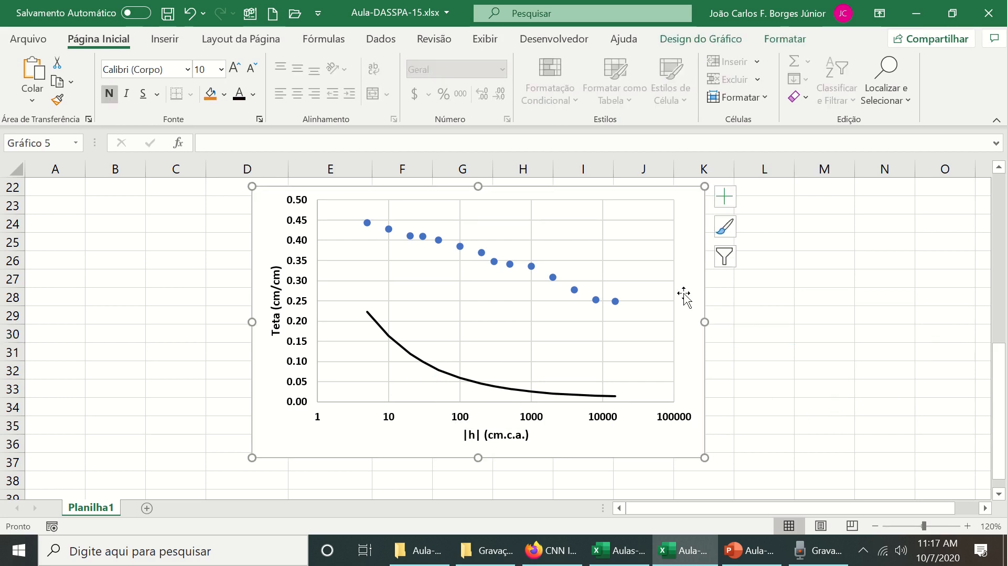
pyautogui.click(724, 197)
pyautogui.click(772, 320)
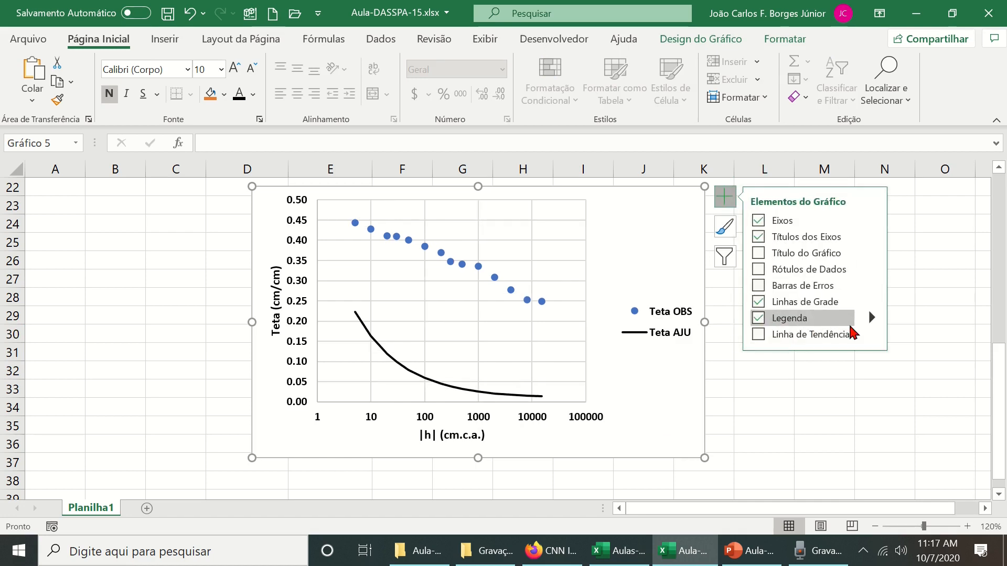
pyautogui.click(870, 318)
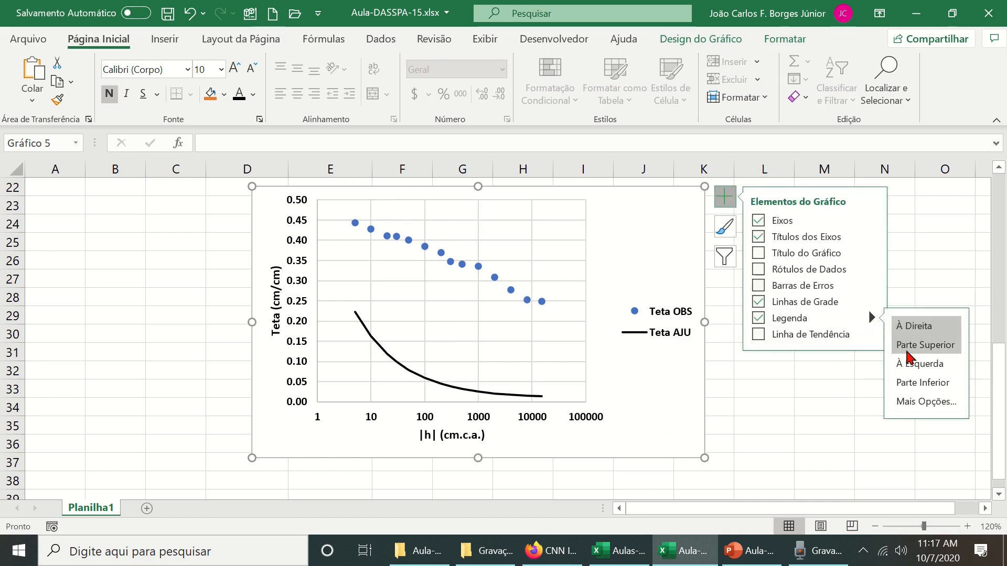
pyautogui.click(921, 383)
pyautogui.click(807, 456)
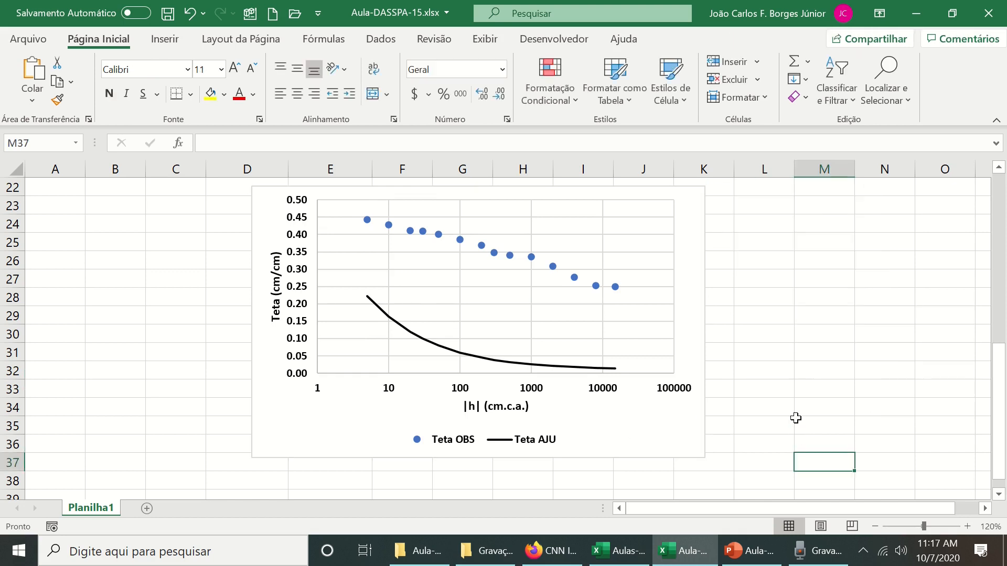
pyautogui.moveTo(694, 315); pyautogui.dragTo(675, 323)
# Enter the header "Desvios" in F3, beside the adjusted Teta column
pyautogui.scroll(7, 755, 360)
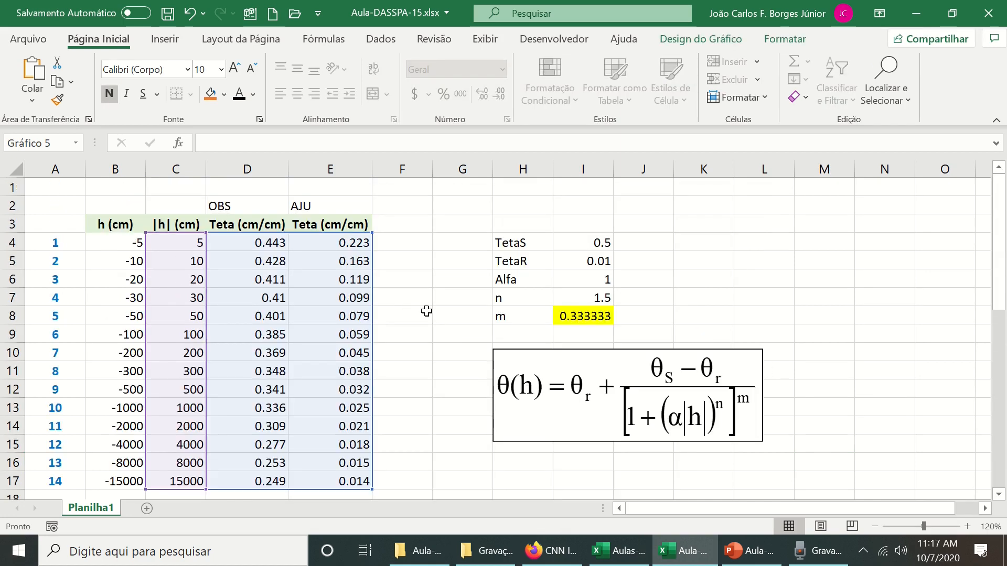
pyautogui.click(410, 230)
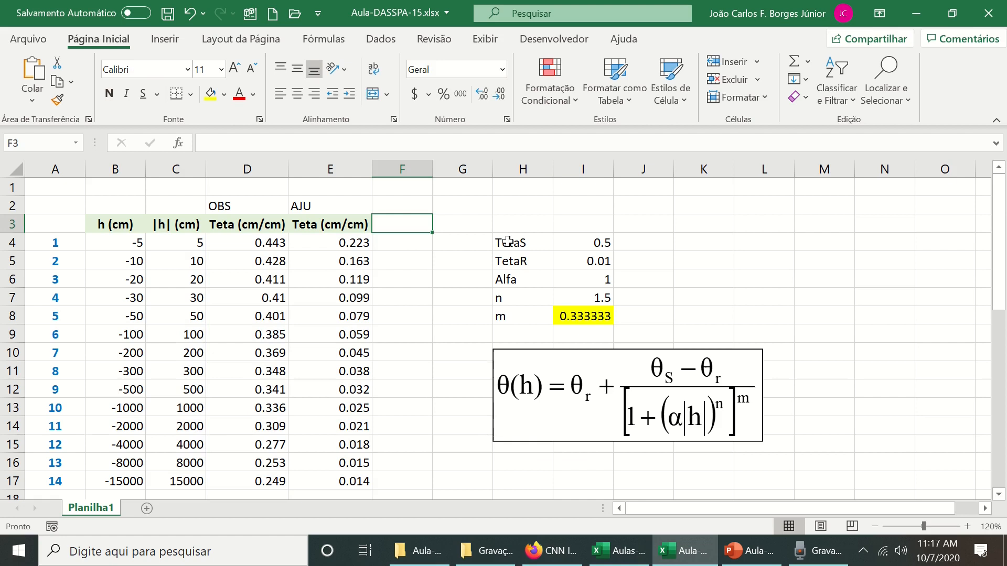
pyautogui.write('Desvios')
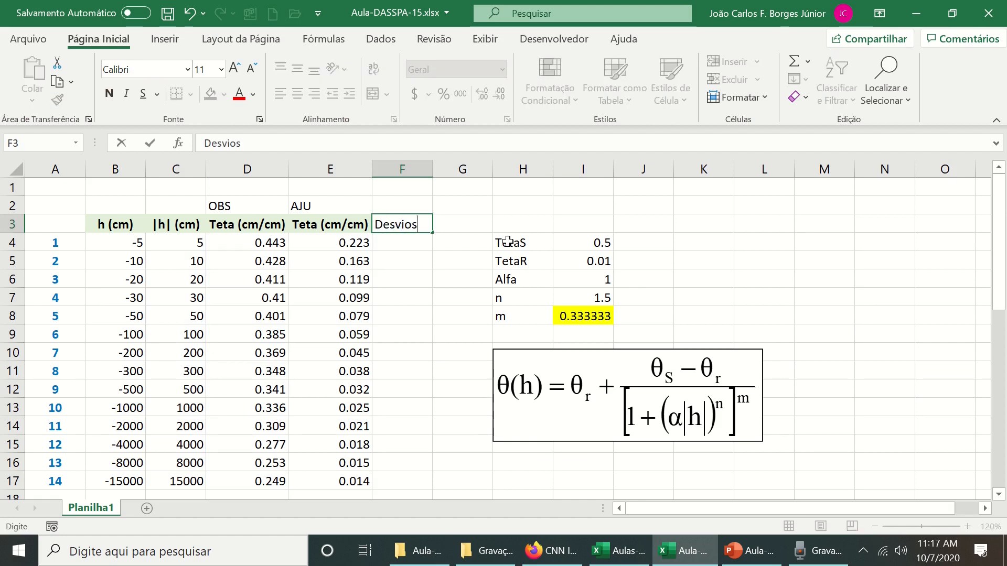
pyautogui.press('Return')
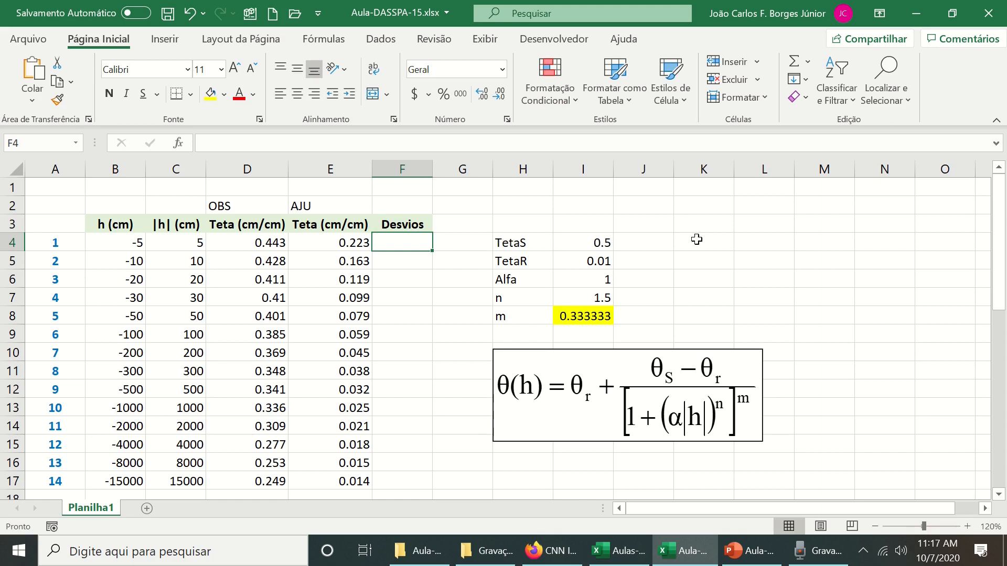
# Enter the squared deviation formula =(D4-E4)^2 in F4
pyautogui.write('=')
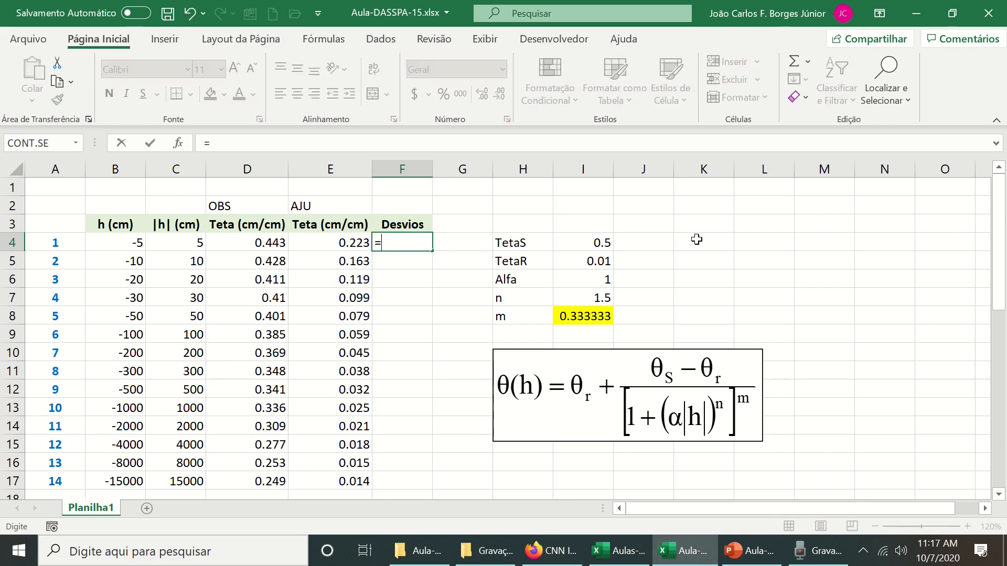
pyautogui.write('(')
pyautogui.press('Left')
pyautogui.press('Left')
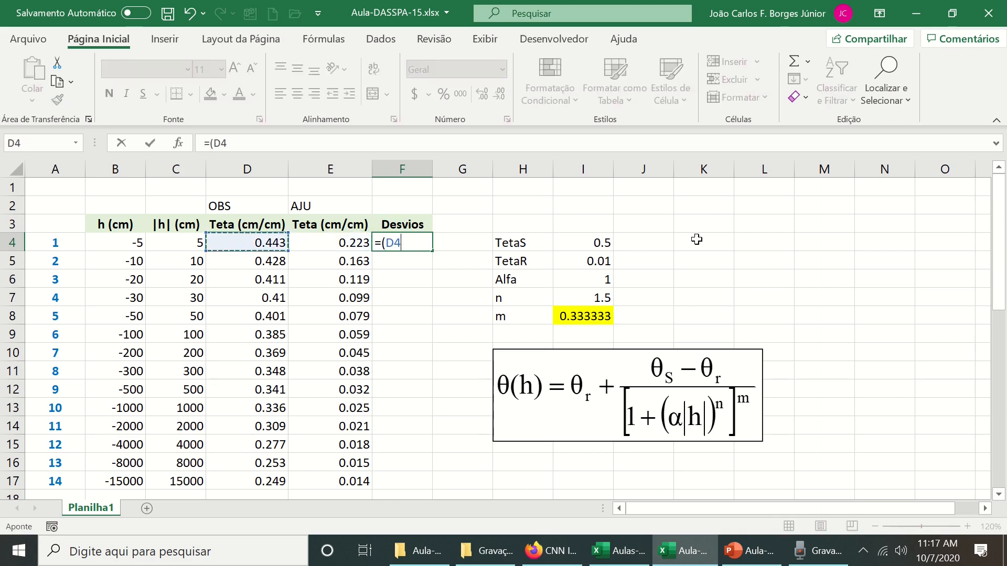
pyautogui.write('-')
pyautogui.press('Left')
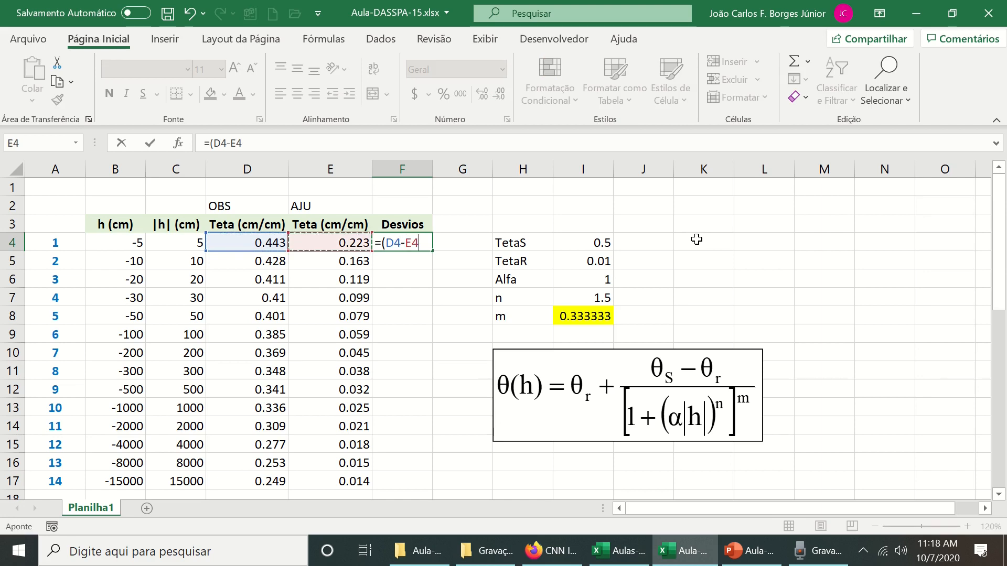
pyautogui.write(')^2')
pyautogui.press('Return')
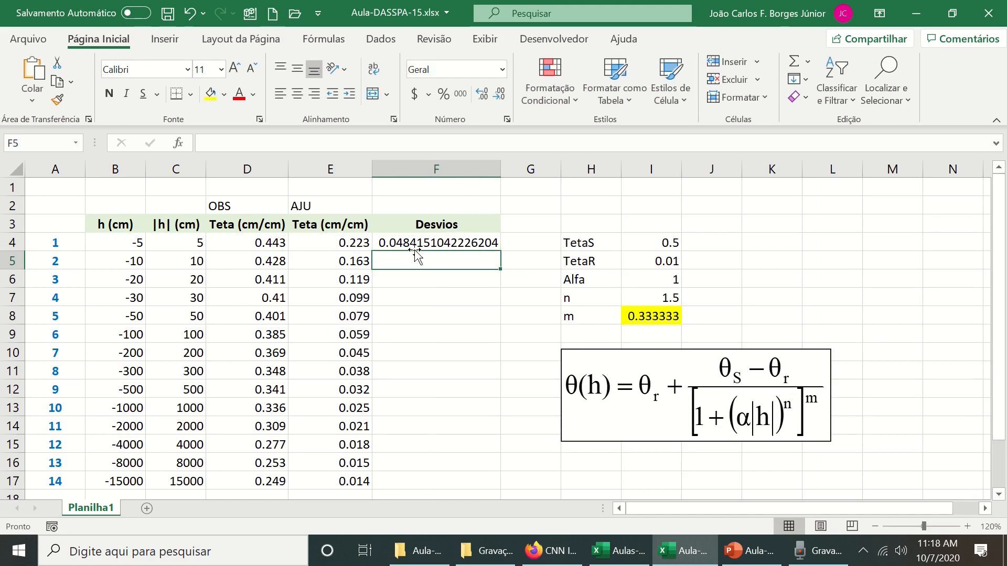
# Reduce F4 to eight decimal places and fit column F's width to its contents
pyautogui.click(451, 248)
pyautogui.click(500, 94)
pyautogui.click(500, 94)
pyautogui.click(499, 94)
pyautogui.click(500, 95)
pyautogui.click(500, 95)
pyautogui.click(500, 94)
pyautogui.click(499, 94)
pyautogui.click(500, 95)
pyautogui.doubleClick(499, 169)
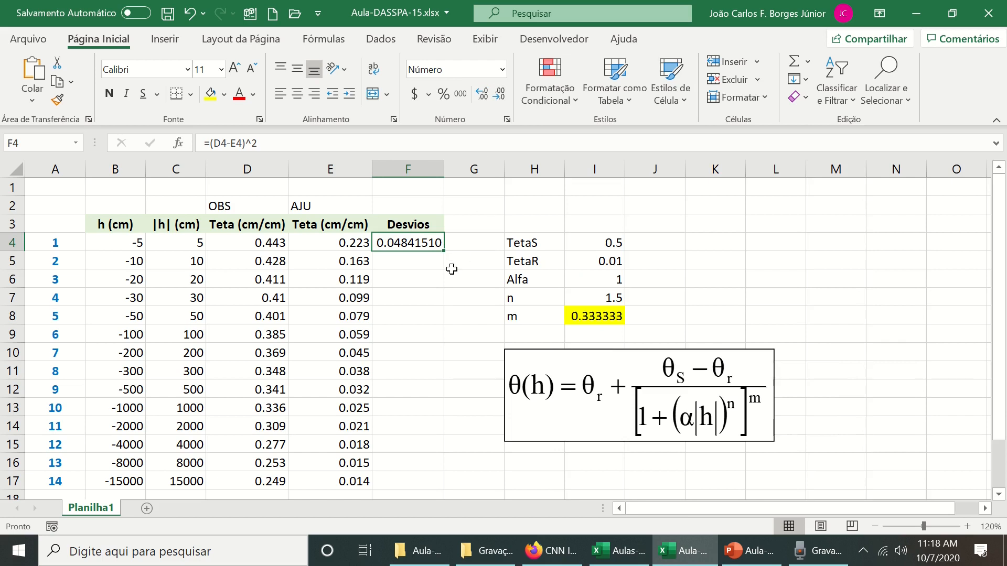
# Fill the squared deviation formula from F4 down through F17
pyautogui.doubleClick(446, 252)
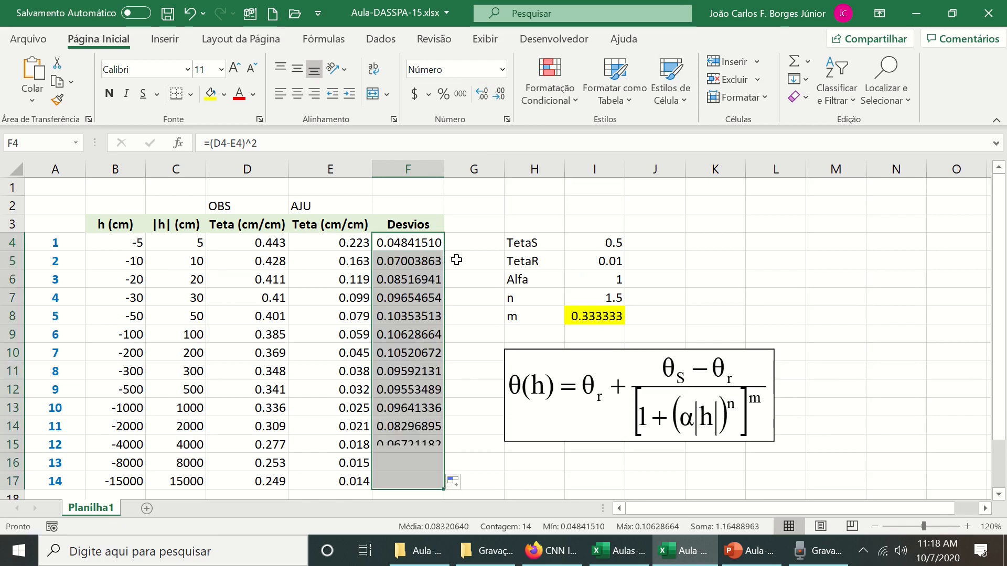
pyautogui.scroll(-2, 458, 261)
pyautogui.scroll(2, 455, 291)
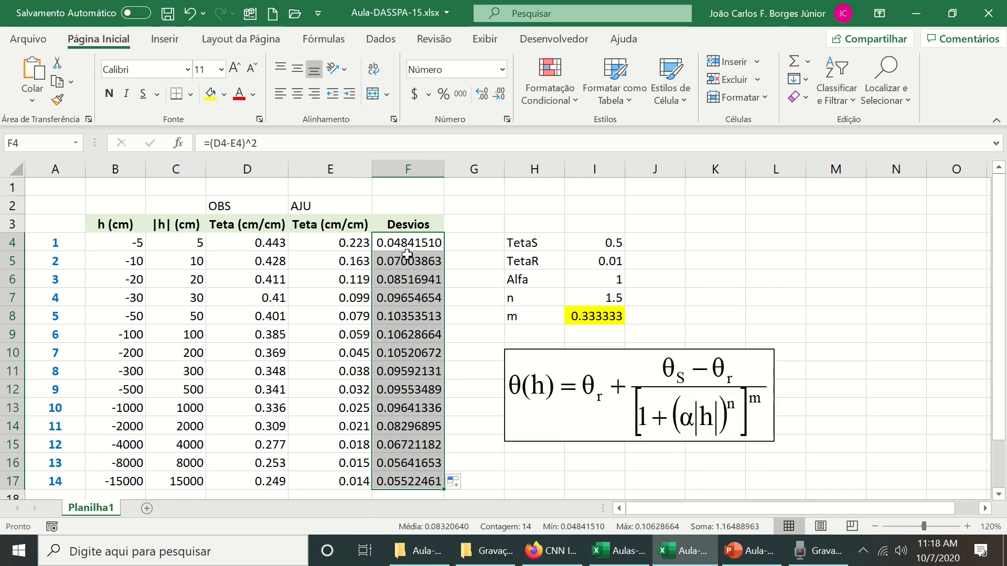
# Enter a SOMA formula in F19 that adds the deviations in F4:F17
pyautogui.scroll(-3, 407, 254)
pyautogui.click(424, 352)
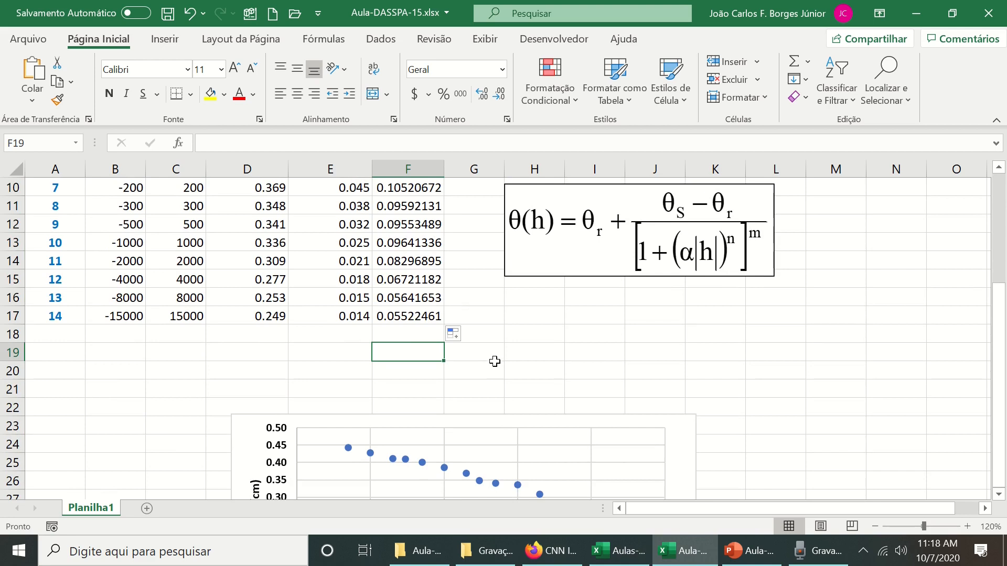
pyautogui.write('=s')
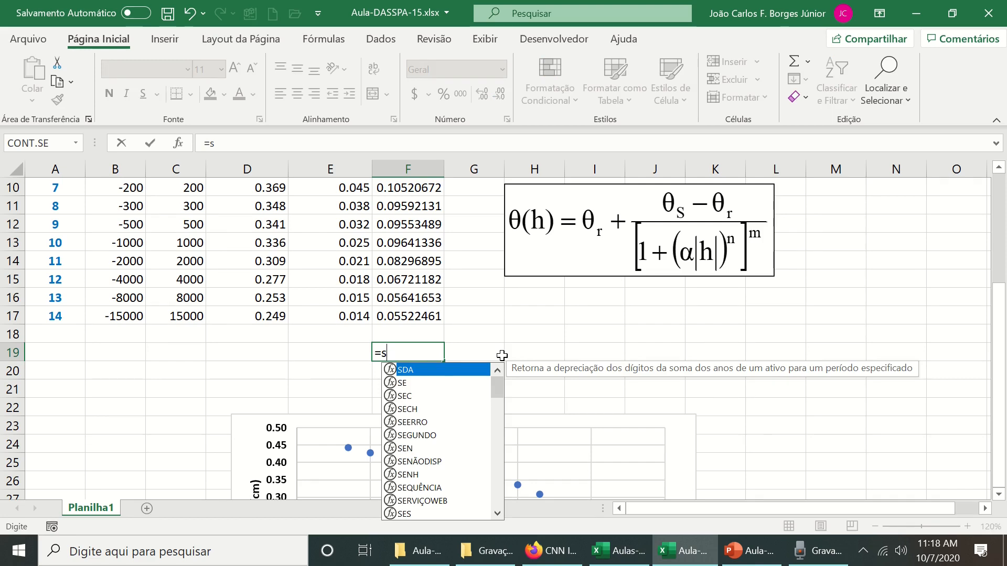
pyautogui.write('oma(')
pyautogui.press('Up')
pyautogui.press('Up')
pyautogui.hotkey('ctrl', 'shift', 'Up')
pyautogui.hotkey('shift', 'Down')
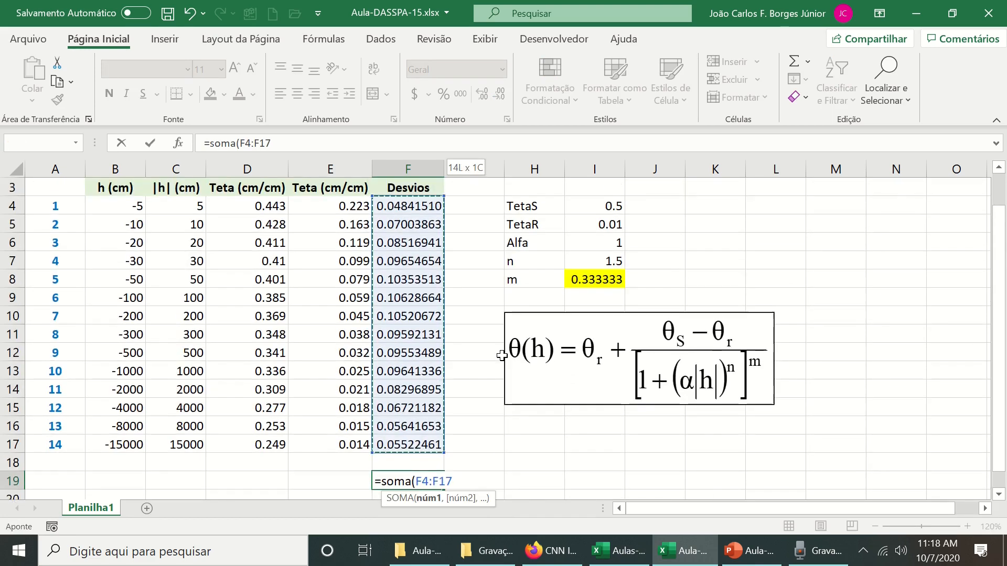
pyautogui.press('Return')
# Multiply the deviation sum in F19 by 1000, making the formula =SOMA(F4:F17)*1000
pyautogui.click(412, 465)
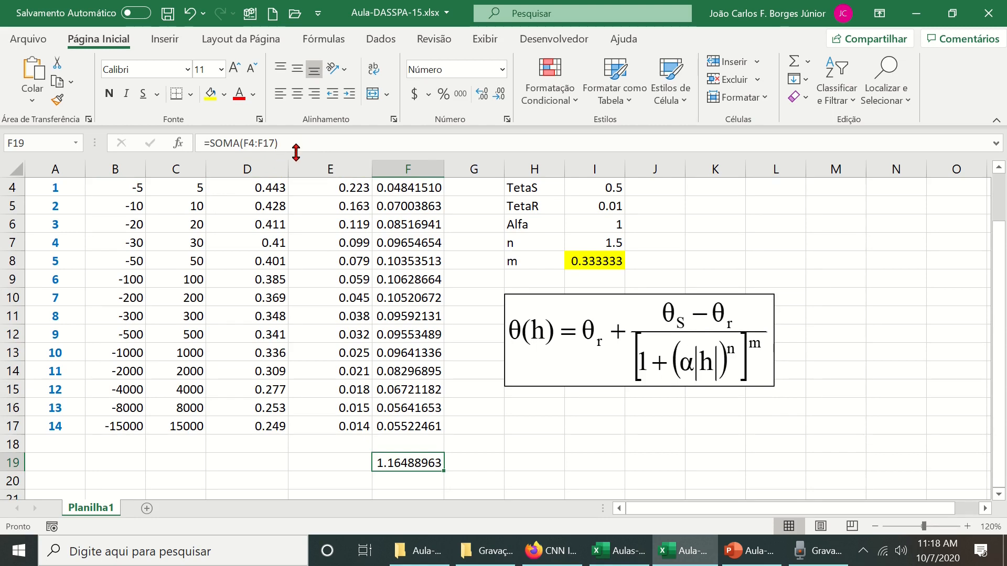
pyautogui.click(304, 140)
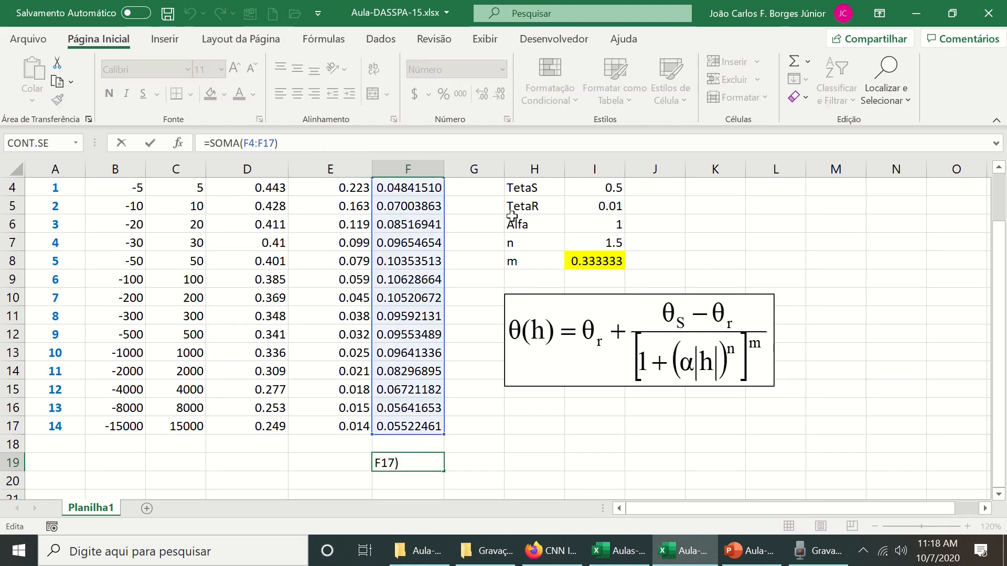
pyautogui.write('*')
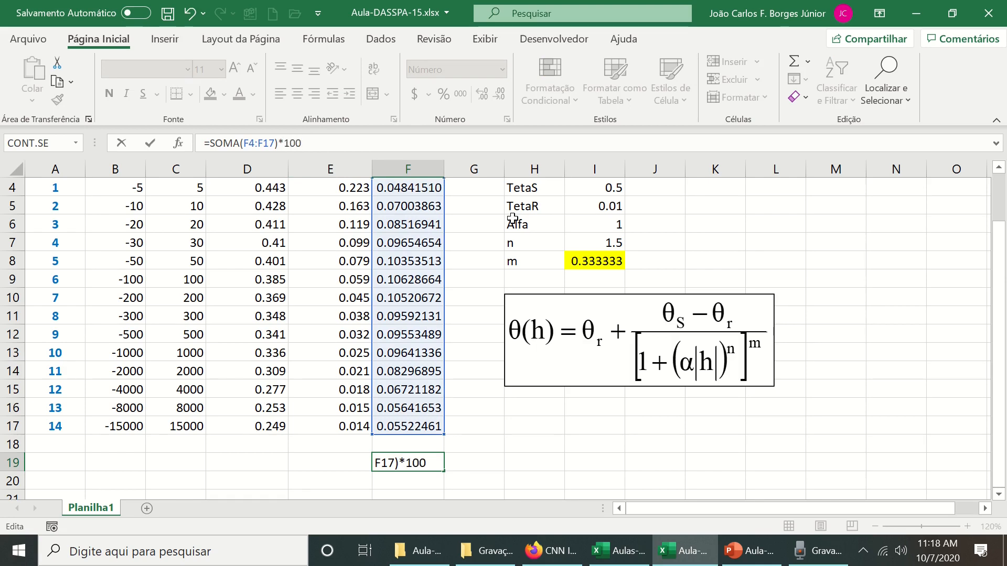
pyautogui.write('1000')
pyautogui.press('Return')
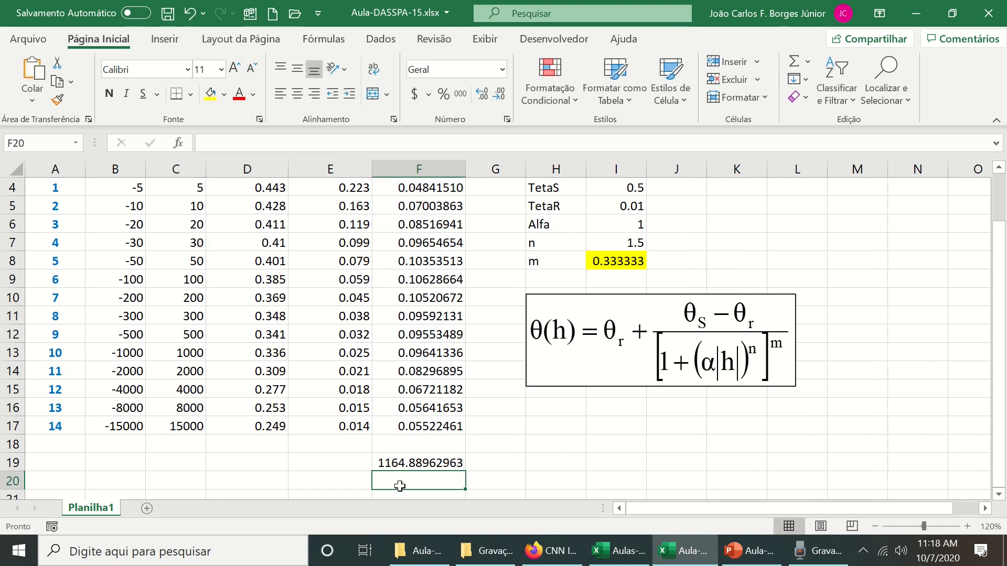
# Reduce the number format of F19 to three decimal places
pyautogui.click(425, 462)
pyautogui.click(500, 96)
pyautogui.click(500, 96)
pyautogui.click(501, 96)
pyautogui.click(501, 96)
pyautogui.click(501, 96)
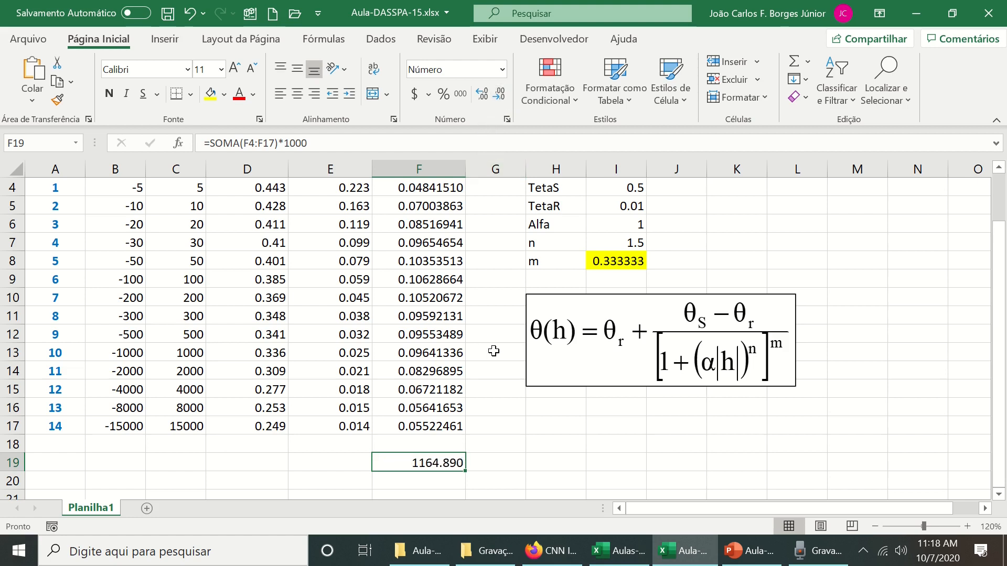
# Make the TetaS, TetaR, Alfa and n values in I4:I7 red and bold
pyautogui.scroll(1, 493, 352)
pyautogui.scroll(-1, 499, 337)
pyautogui.scroll(1, 573, 354)
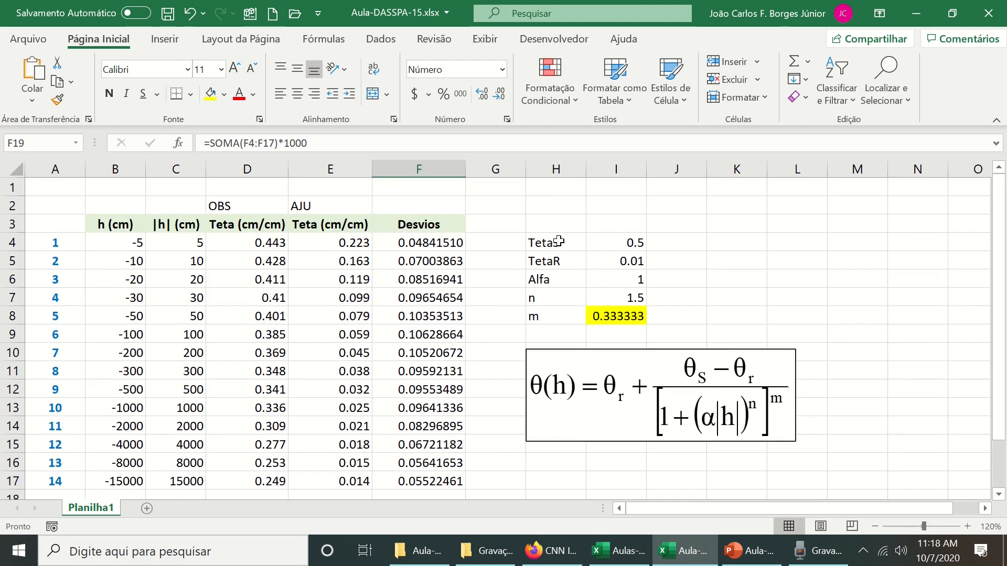
pyautogui.click(559, 241)
pyautogui.moveTo(623, 239); pyautogui.dragTo(611, 297)
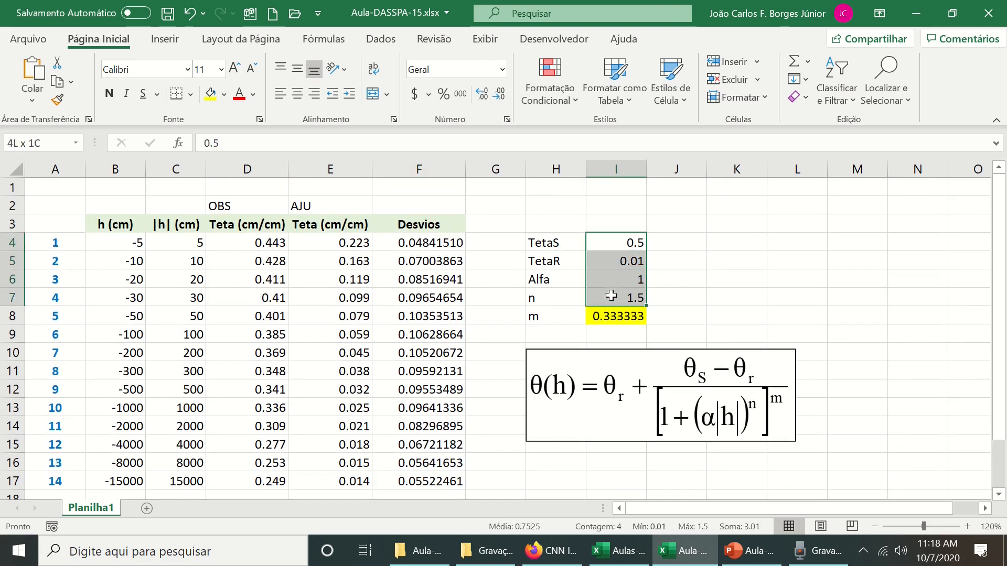
pyautogui.click(238, 94)
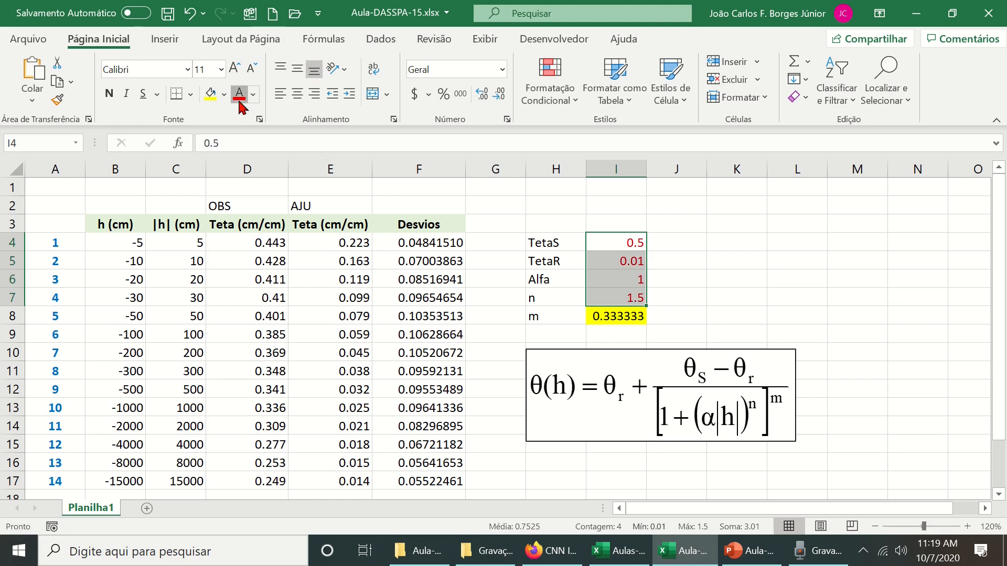
pyautogui.click(109, 94)
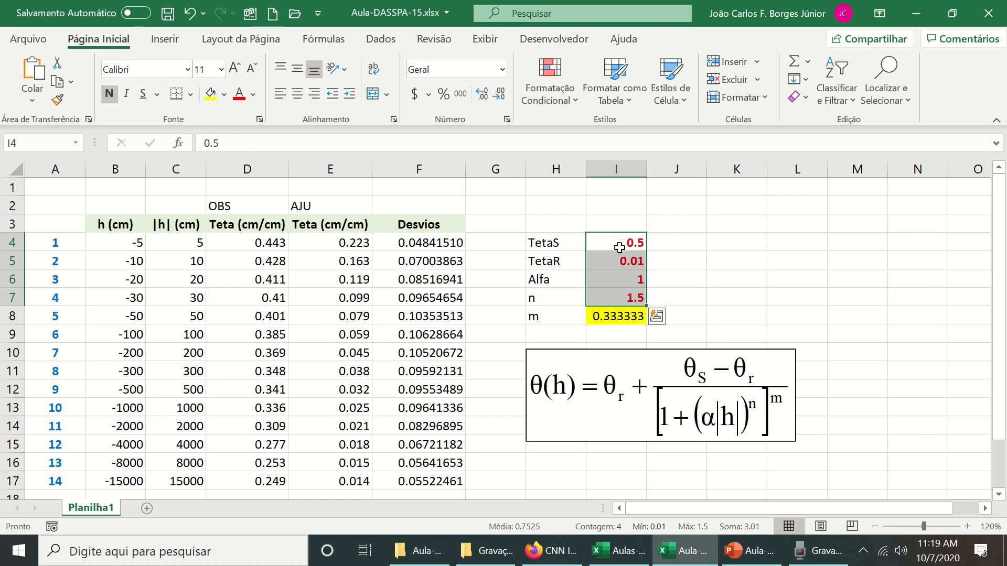
pyautogui.click(635, 239)
pyautogui.click(625, 261)
pyautogui.click(623, 275)
pyautogui.click(617, 295)
# Label the deviation sum by entering "SQD" in E19
pyautogui.scroll(-2, 618, 294)
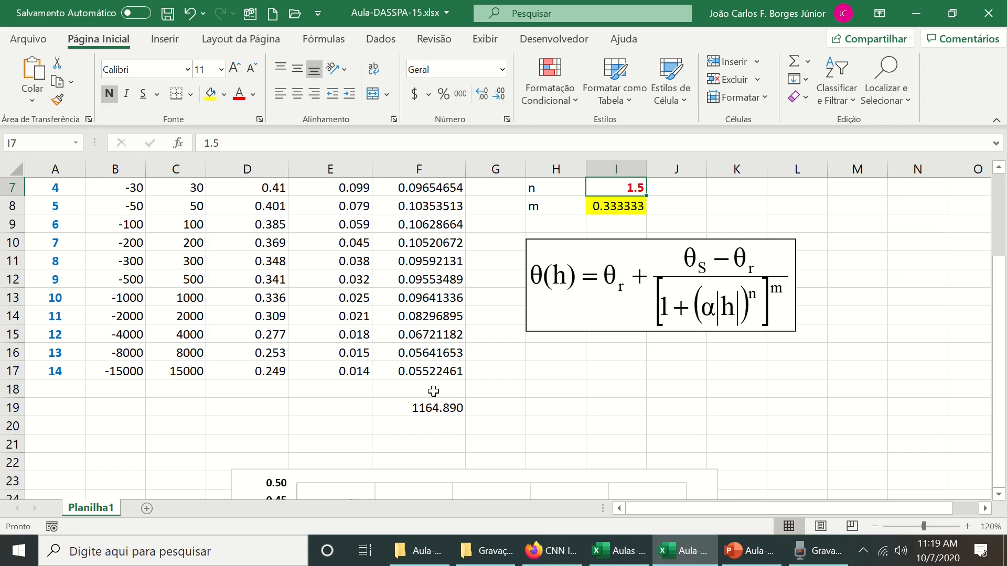
pyautogui.click(349, 405)
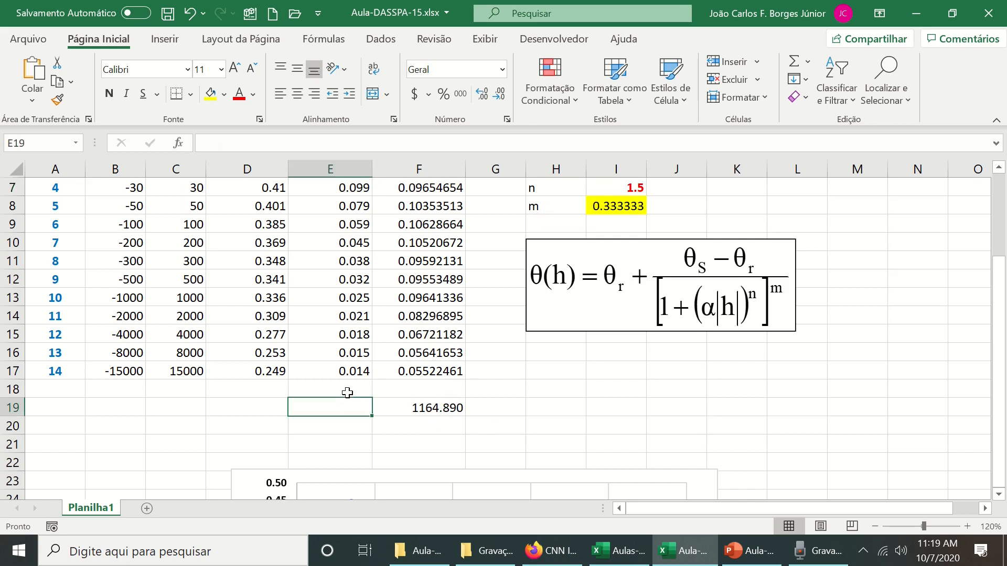
pyautogui.write('SQD')
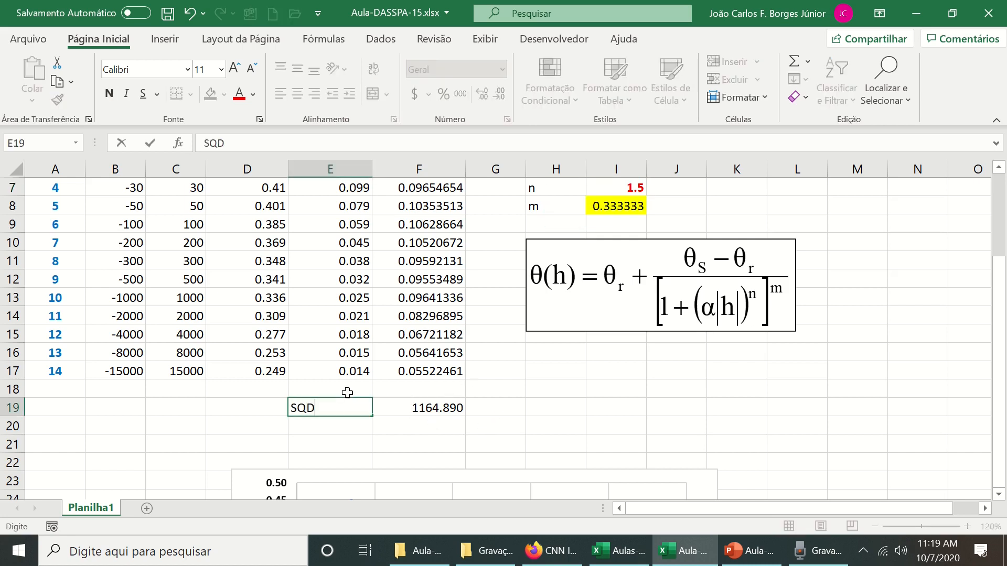
pyautogui.press('Tab')
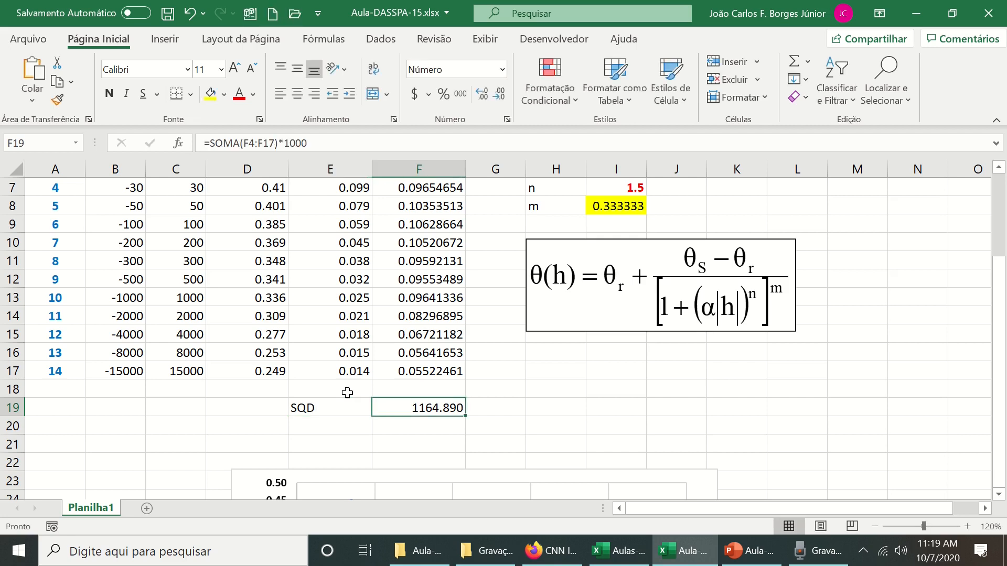
# Inspect the available Excel add-ins for Solver and leave the list without changing it
pyautogui.scroll(-4, 347, 393)
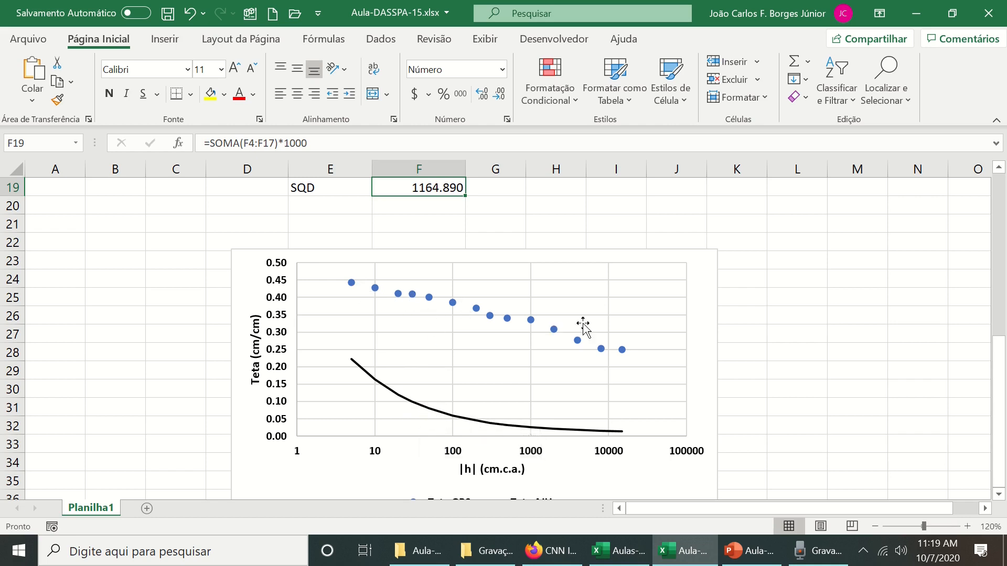
pyautogui.scroll(5, 618, 359)
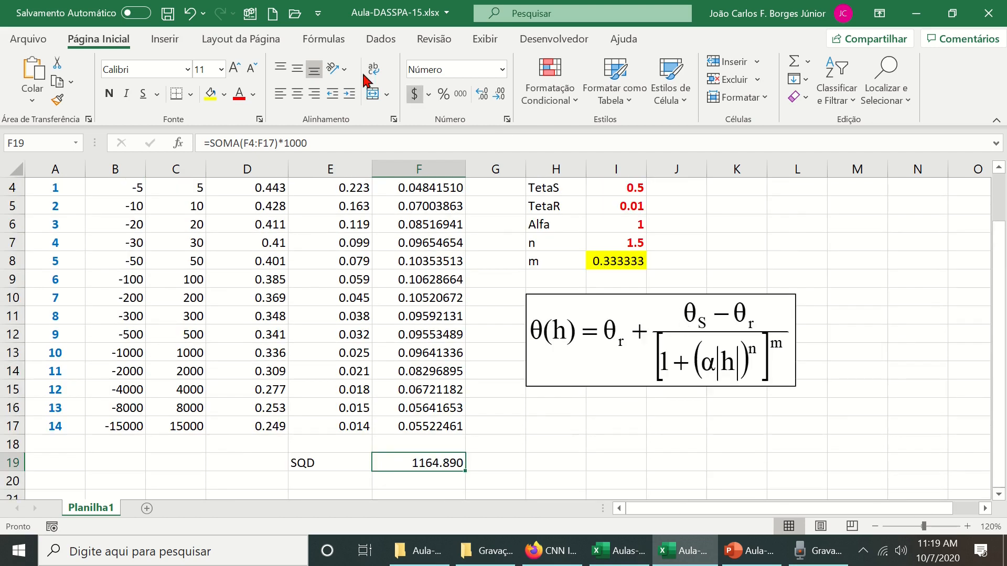
pyautogui.click(376, 44)
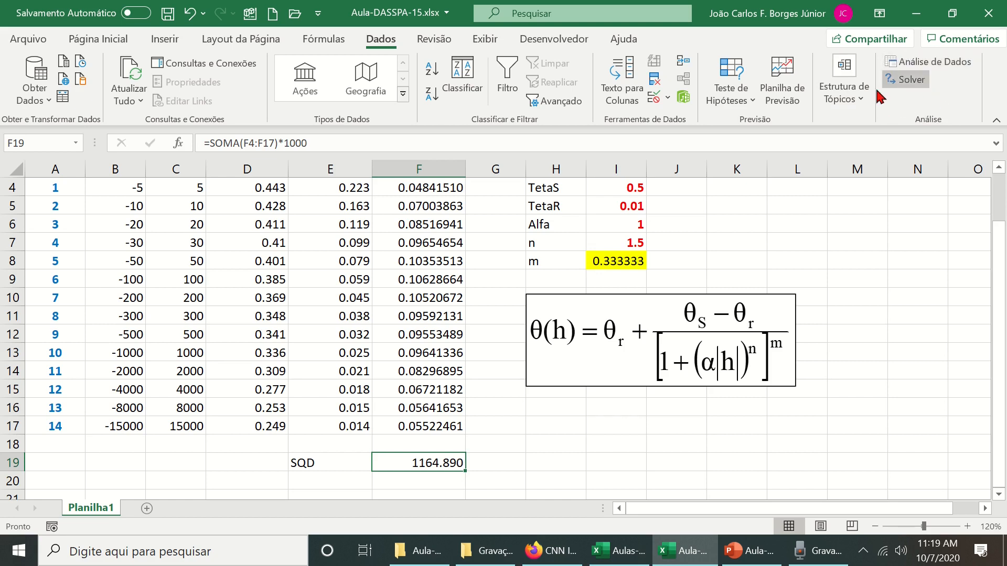
pyautogui.click(29, 41)
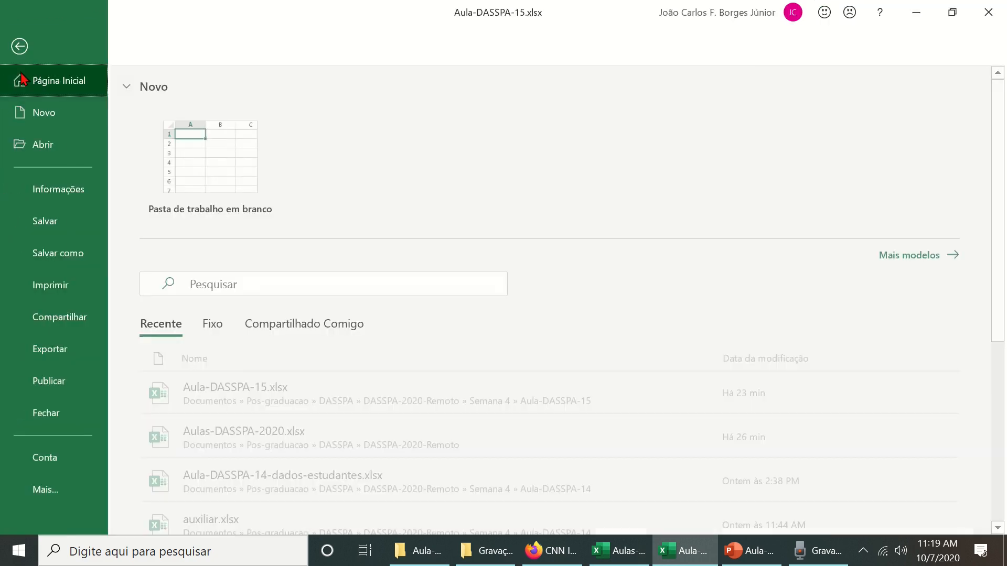
pyautogui.click(42, 496)
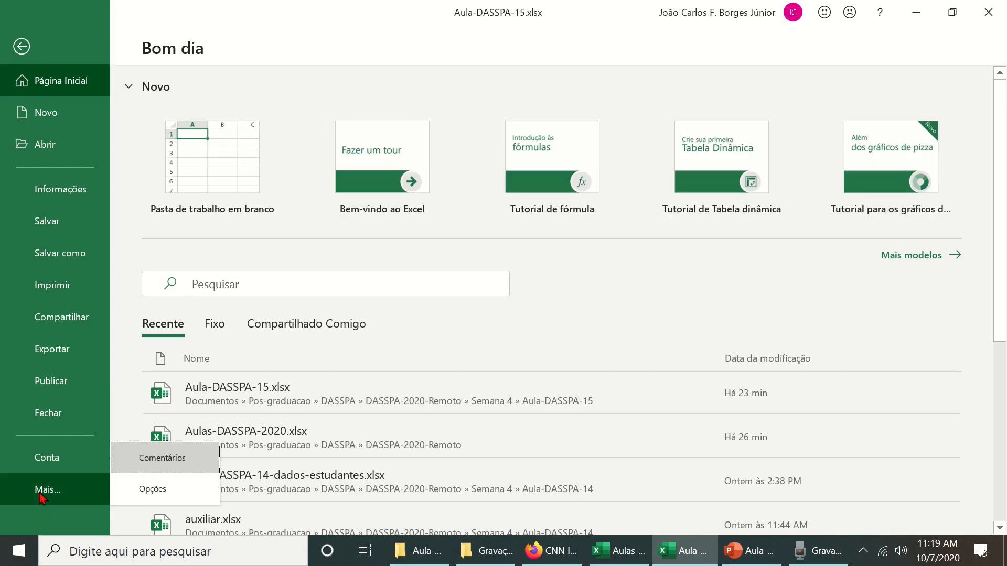
pyautogui.click(153, 489)
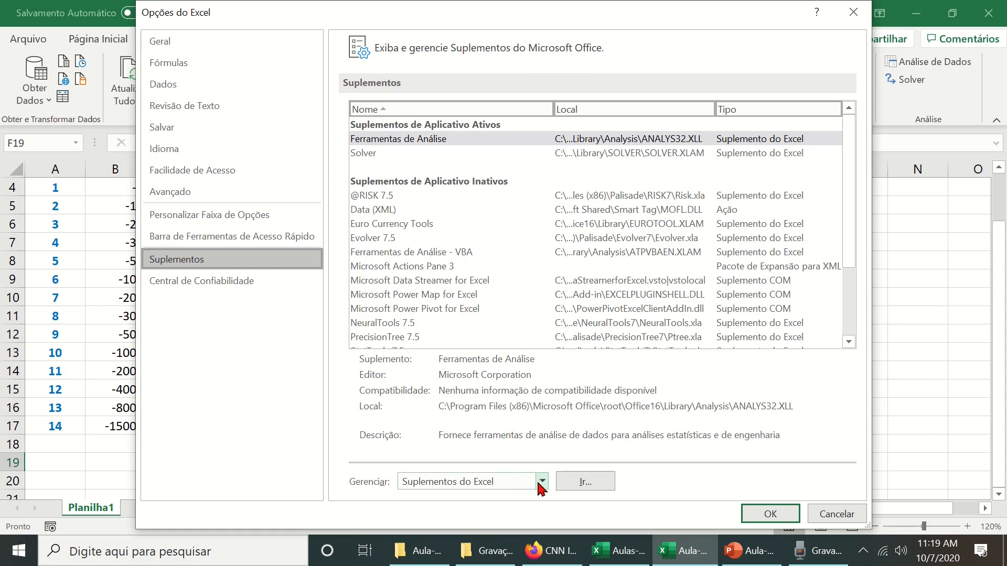
pyautogui.click(577, 481)
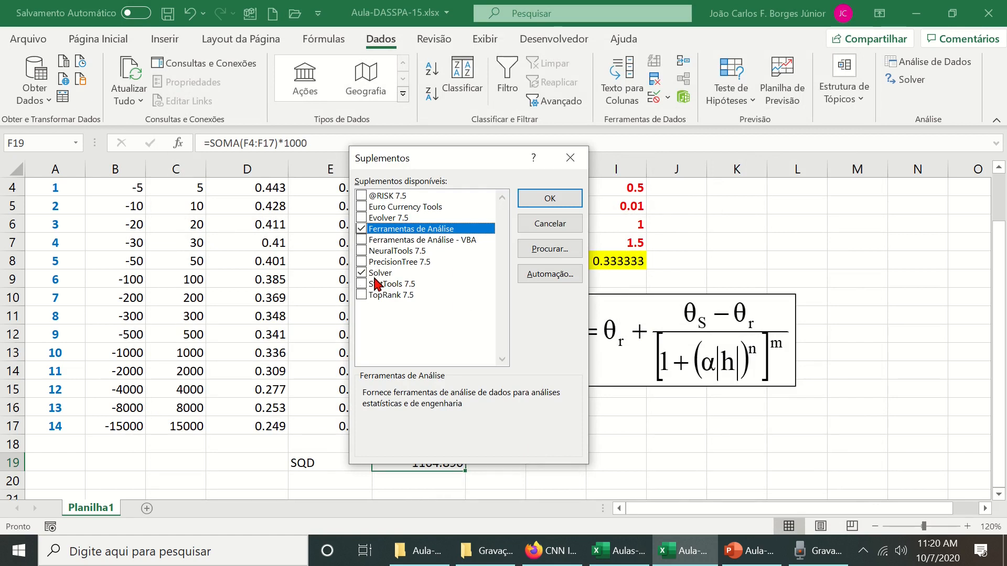
pyautogui.click(548, 225)
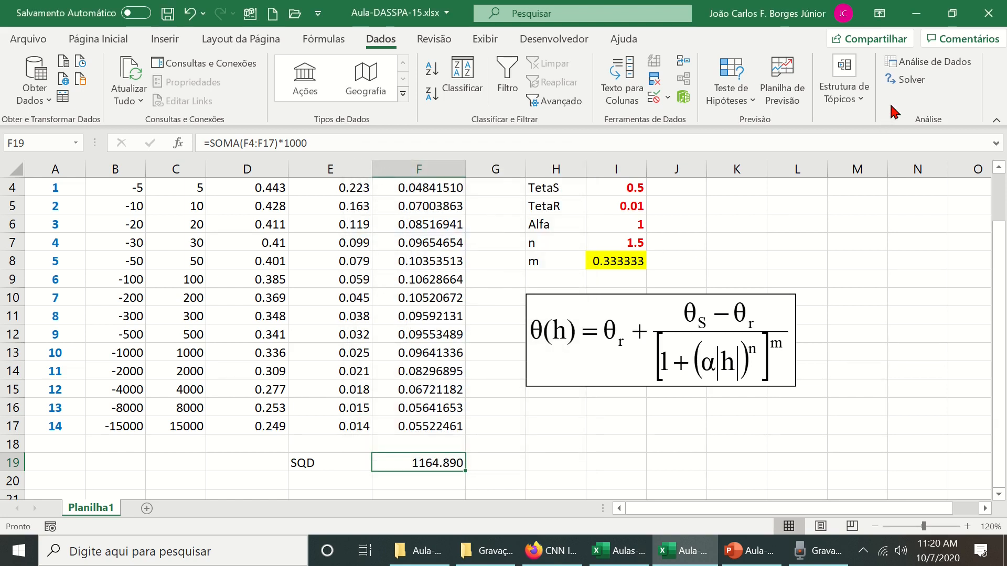
# Open Solver, replace the invalid objective reference with the SQD cell $F$19, and choose to minimise it (Mín.)
pyautogui.click(909, 84)
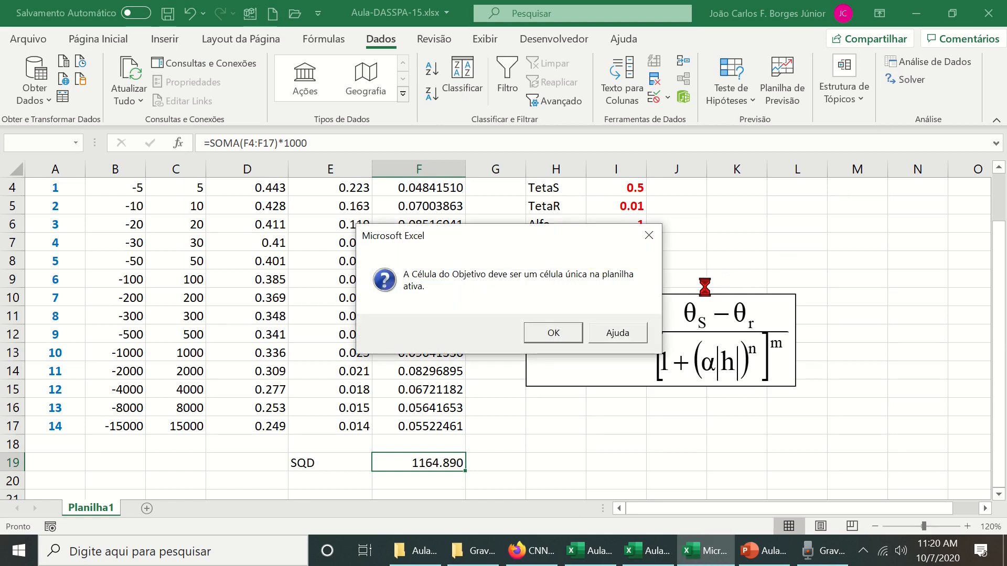
pyautogui.click(557, 335)
pyautogui.moveTo(503, 105); pyautogui.dragTo(788, 127)
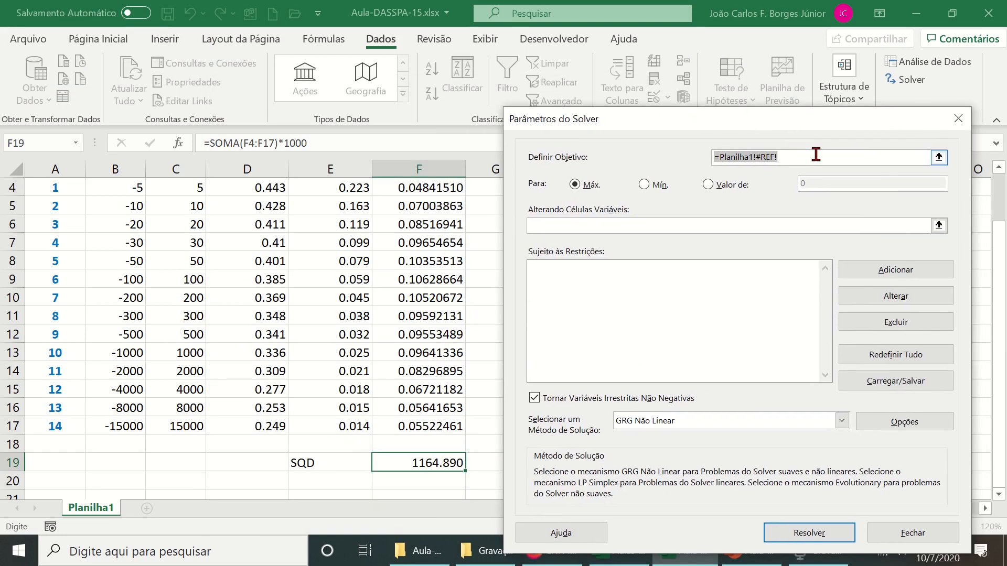
pyautogui.press('Delete')
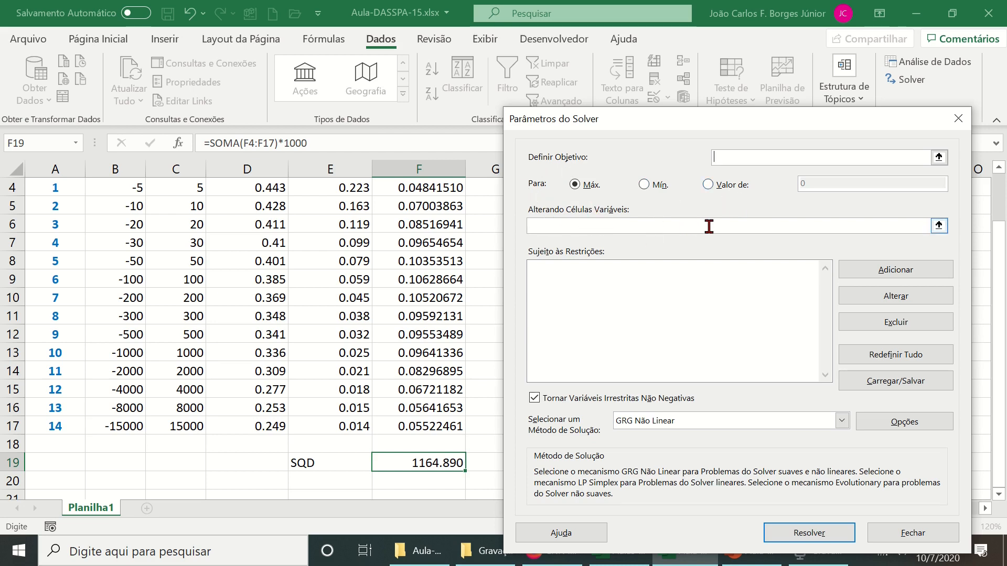
pyautogui.click(939, 157)
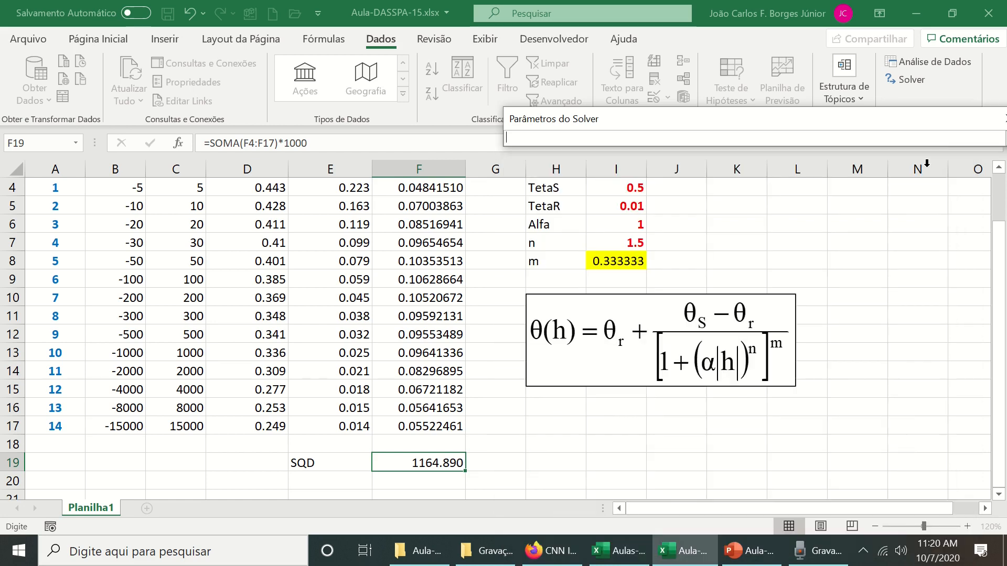
pyautogui.click(431, 465)
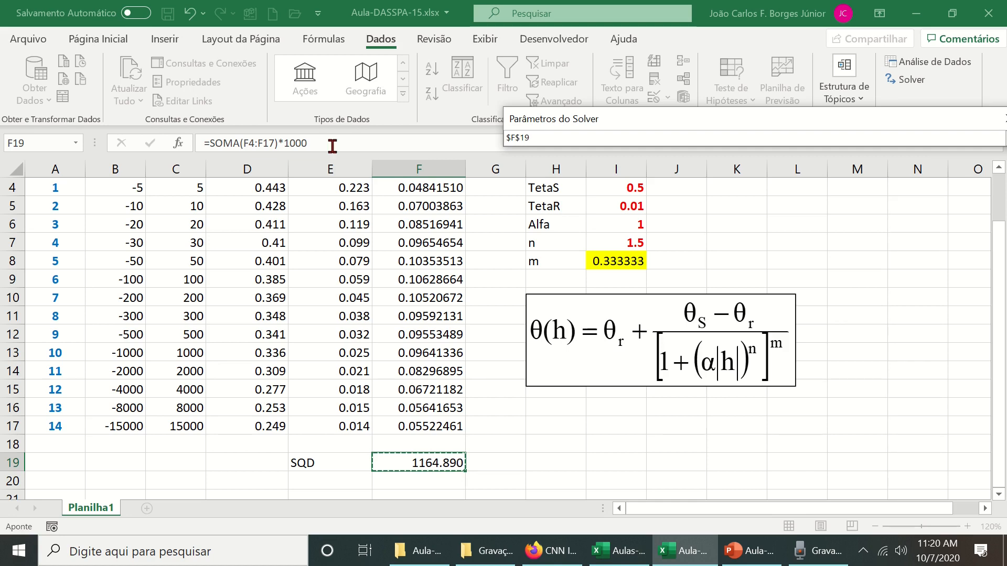
pyautogui.moveTo(956, 116); pyautogui.dragTo(884, 73)
pyautogui.click(936, 94)
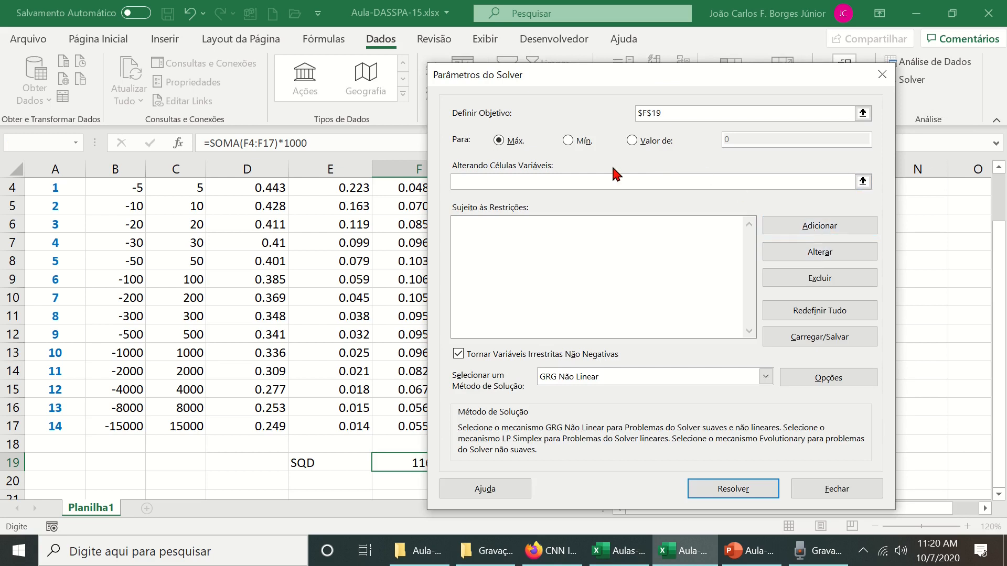
pyautogui.click(569, 140)
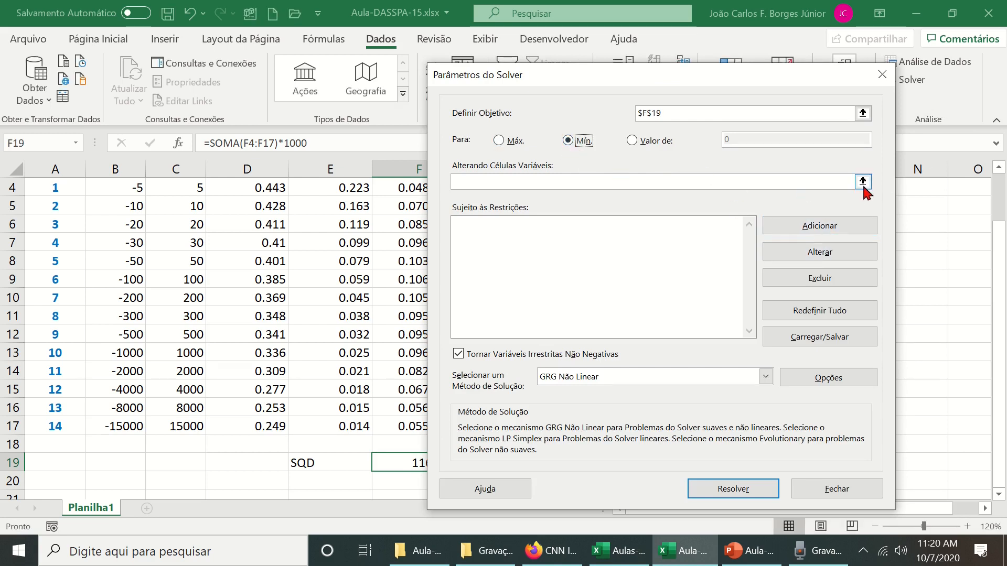
# Set Solver's variable cells to the TetaS, TetaR, Alfa and n values in $I$4:$I$7
pyautogui.click(492, 183)
pyautogui.click(863, 182)
pyautogui.moveTo(764, 86); pyautogui.dragTo(653, 74)
pyautogui.scroll(1, 624, 210)
pyautogui.moveTo(620, 242); pyautogui.dragTo(620, 296)
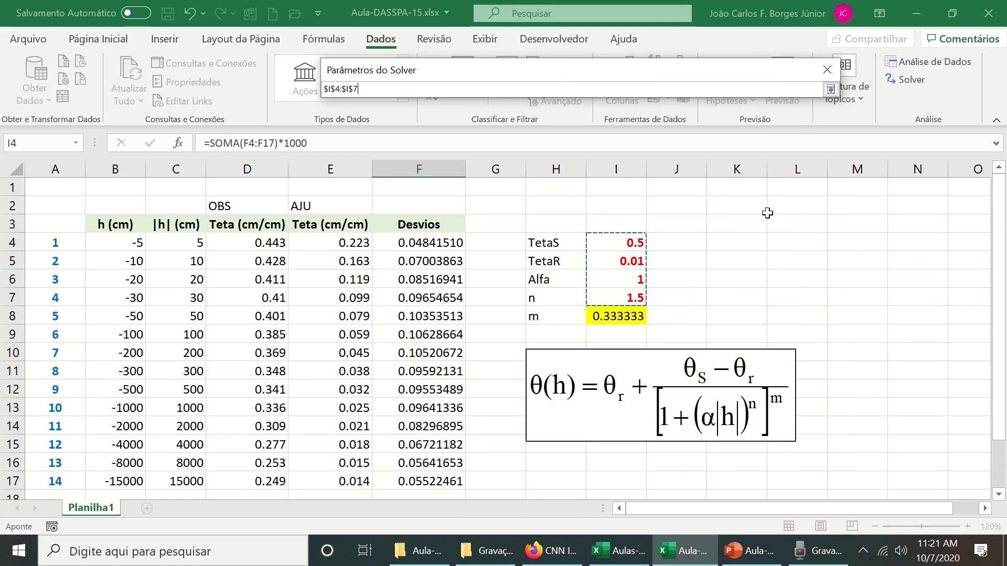
pyautogui.click(831, 90)
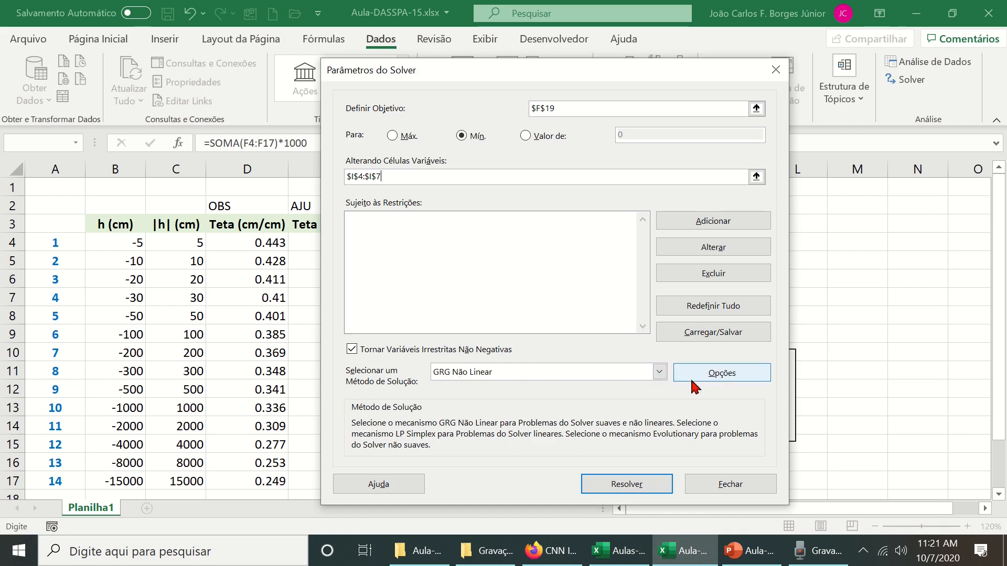
# Solve with the GRG Não Linear method, keep the Solver solution, and check the fitted curve against the observed points in the chart
pyautogui.click(644, 485)
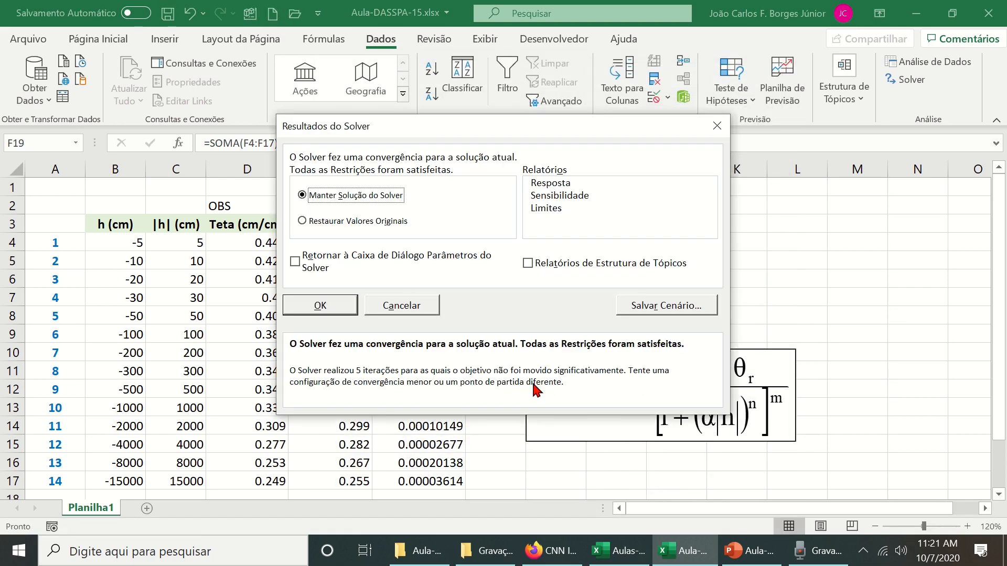
pyautogui.click(330, 309)
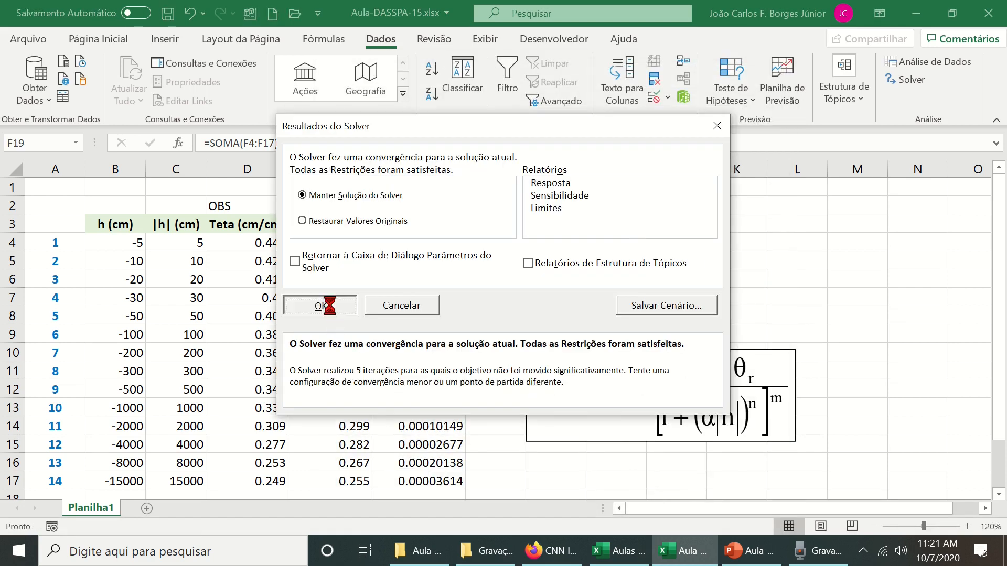
pyautogui.scroll(-1, 512, 349)
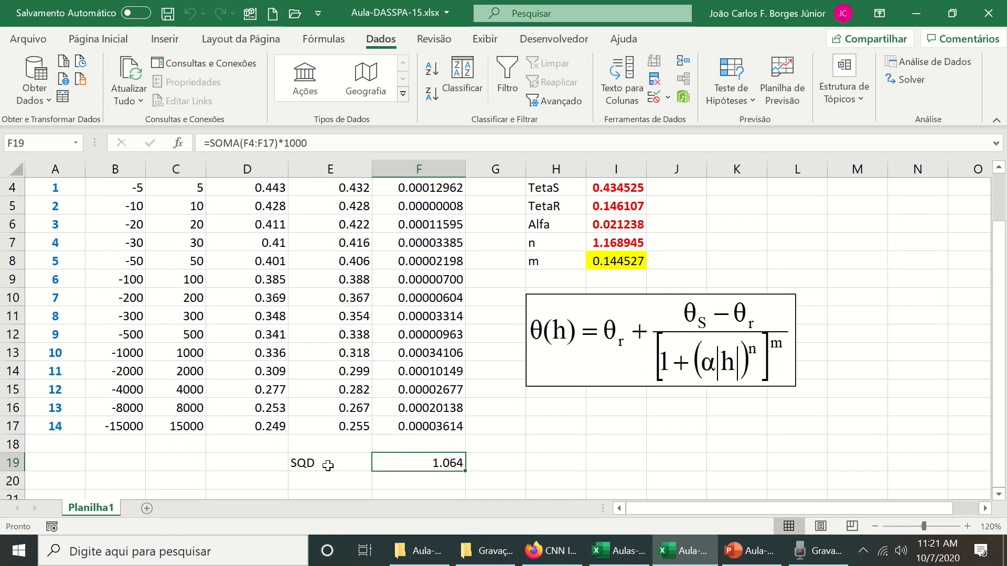
pyautogui.scroll(-4, 479, 463)
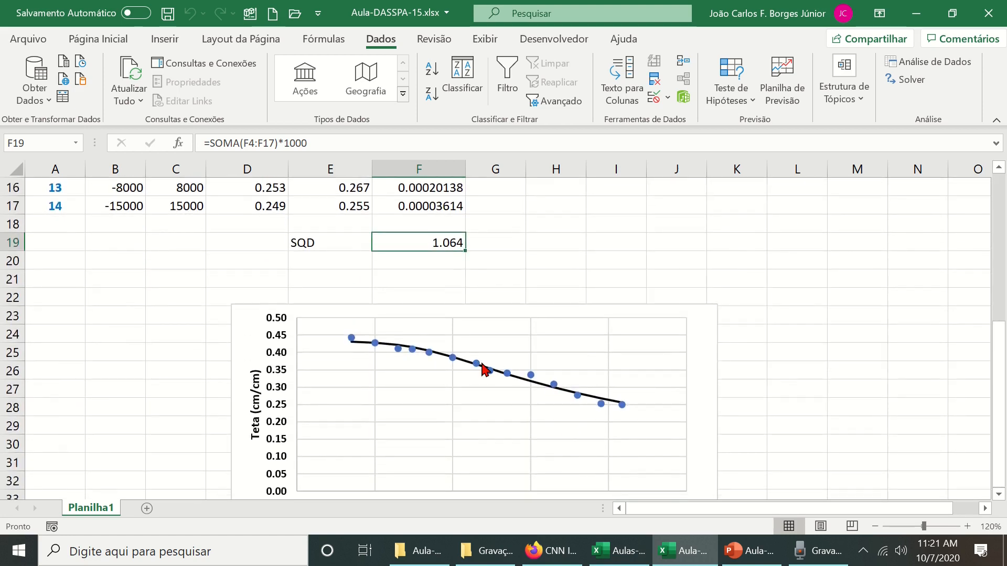
pyautogui.scroll(-1, 483, 368)
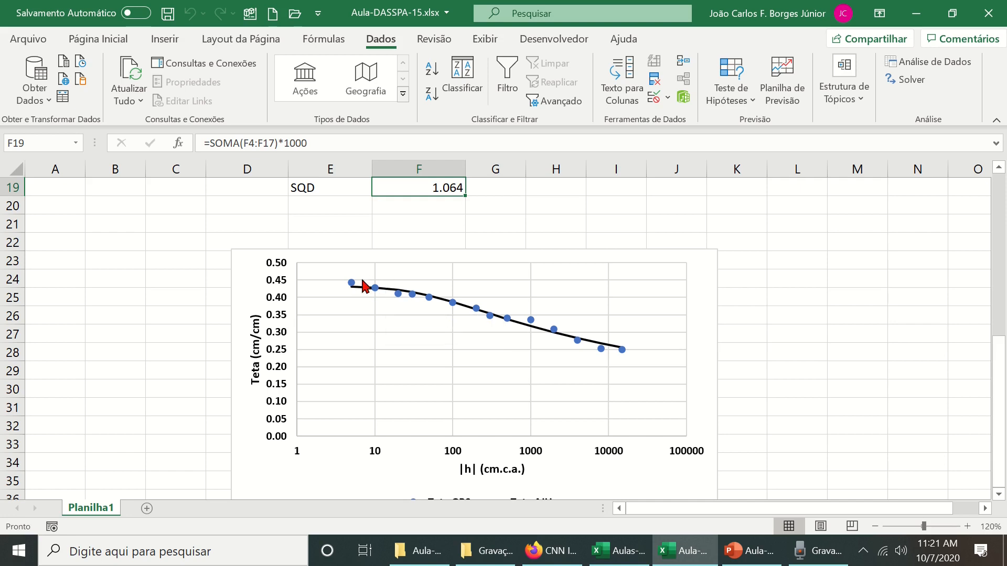
pyautogui.scroll(6, 614, 367)
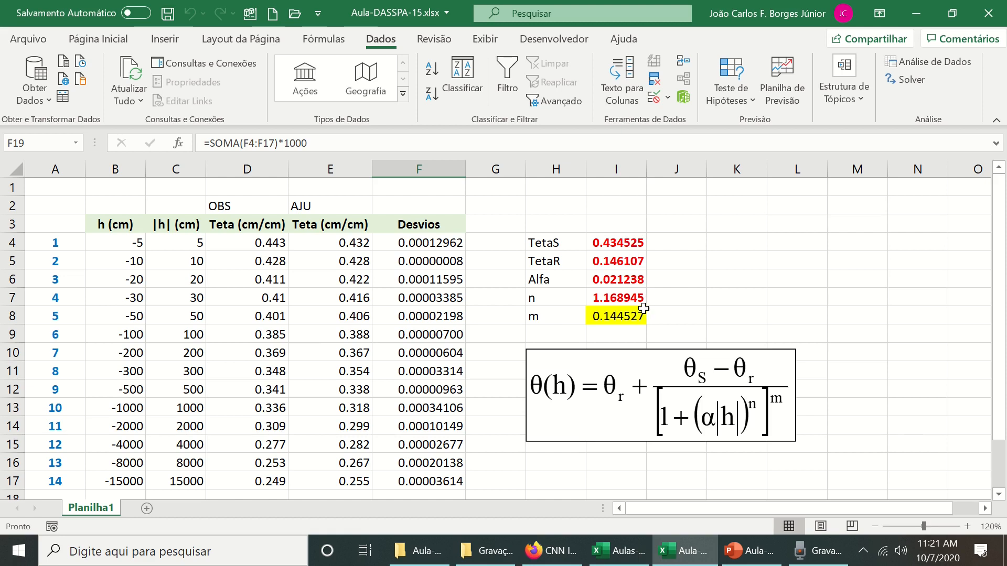
# Reduce the fitted TetaS, TetaR, Alfa and n values in I4:I7 to four decimal places
pyautogui.moveTo(612, 243); pyautogui.dragTo(618, 297)
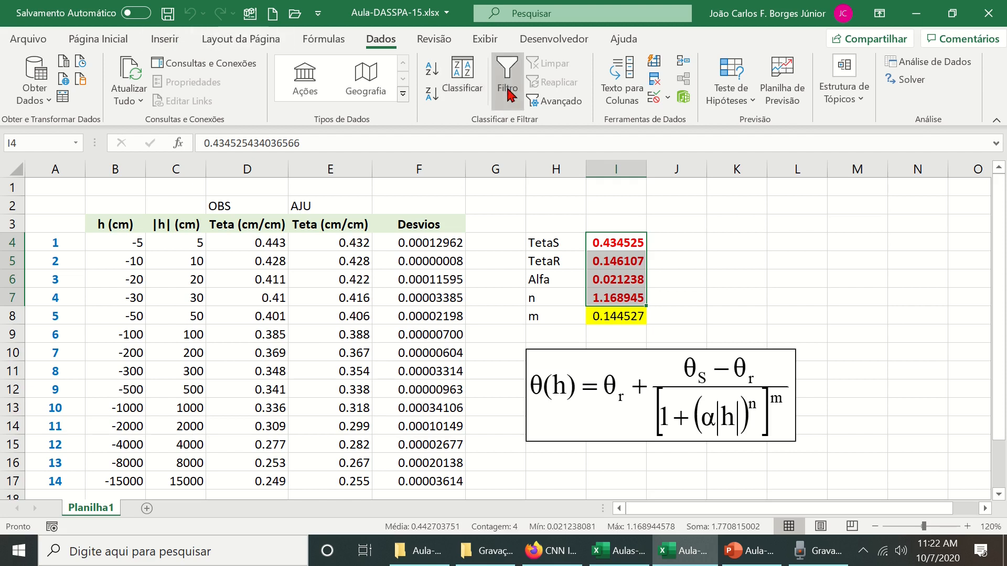
pyautogui.click(105, 39)
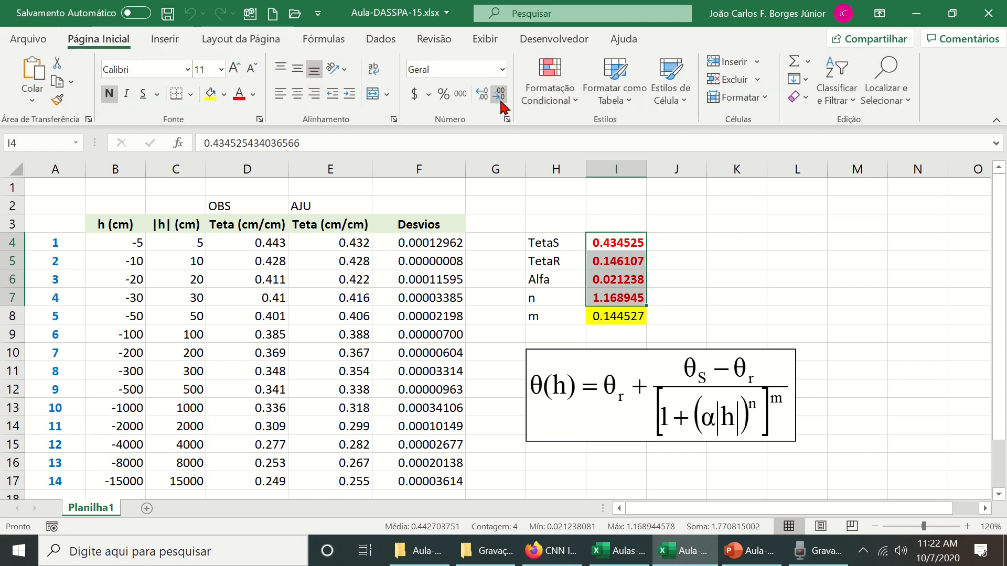
pyautogui.click(500, 96)
pyautogui.click(501, 96)
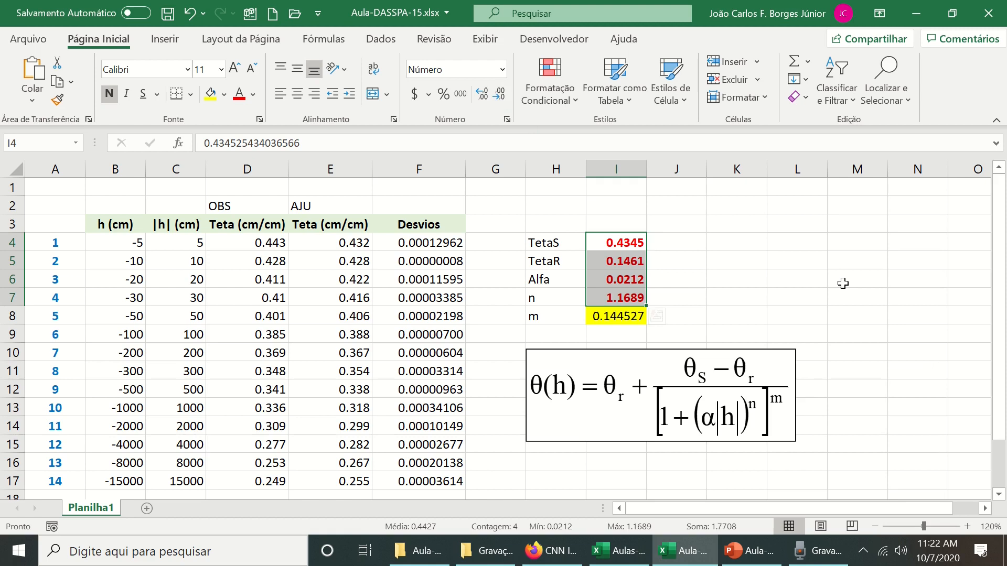
pyautogui.click(729, 256)
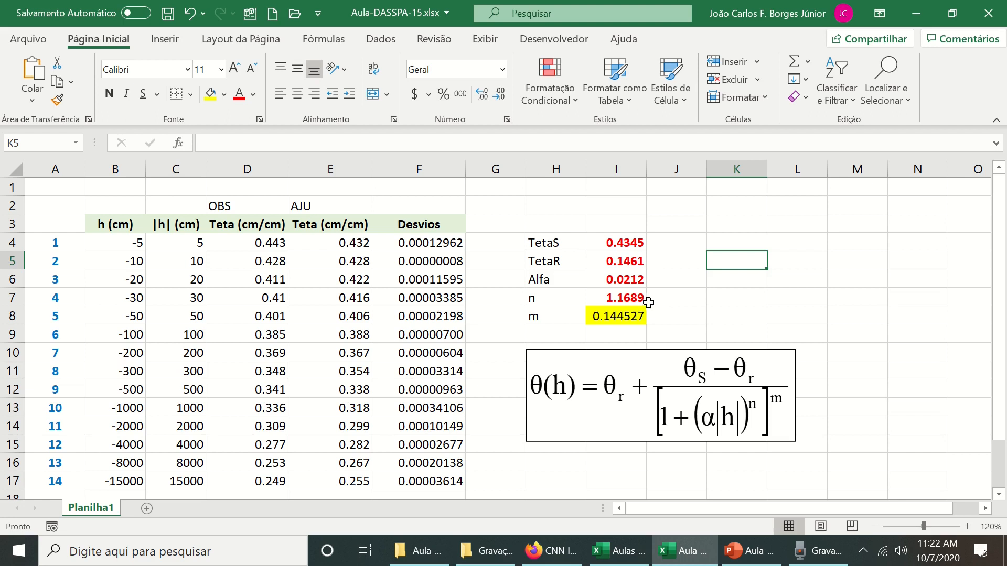
# Enter the column headings "Excel" in I3 and "RETC" in J3 above the parameter values
pyautogui.click(606, 223)
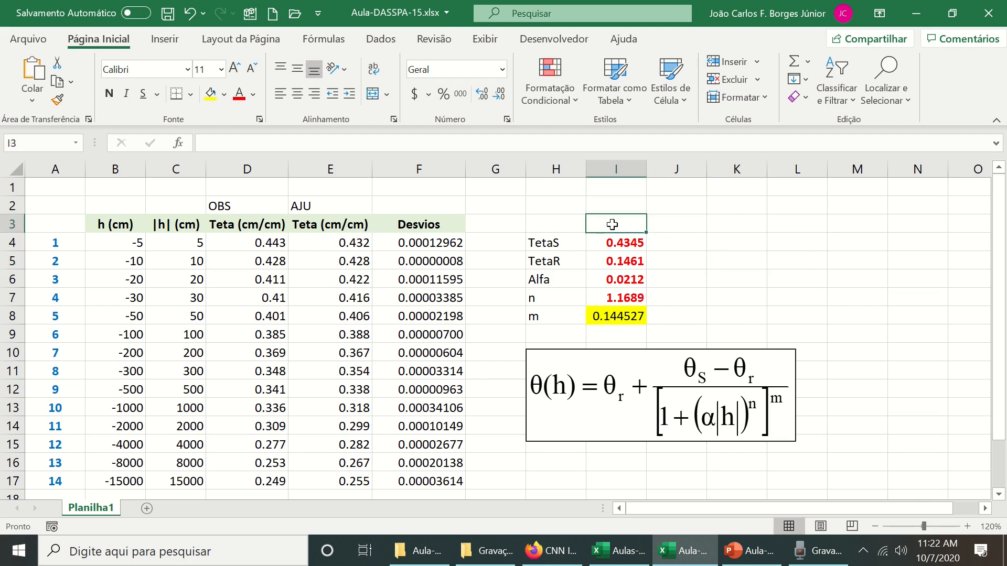
pyautogui.write('Excel')
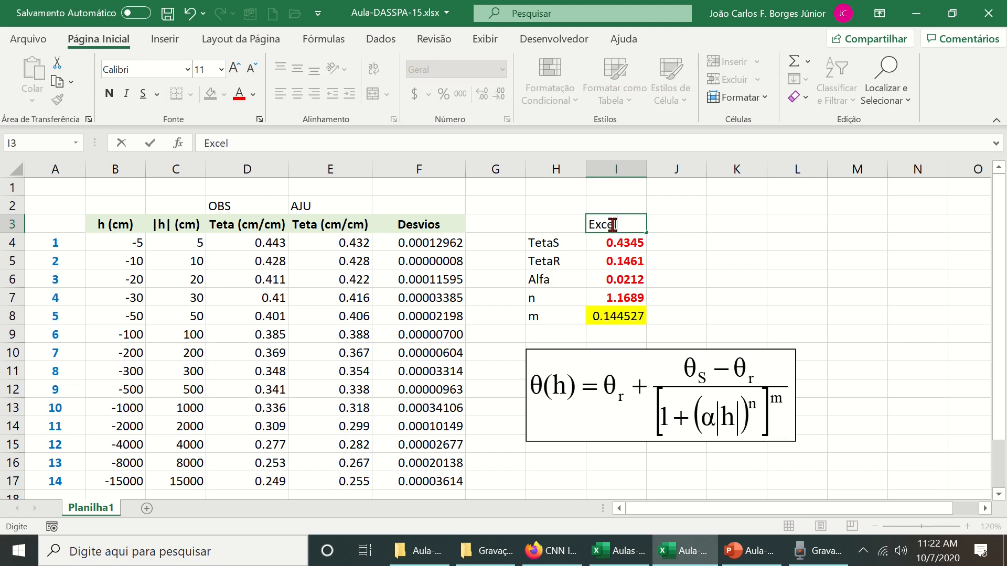
pyautogui.press('Return')
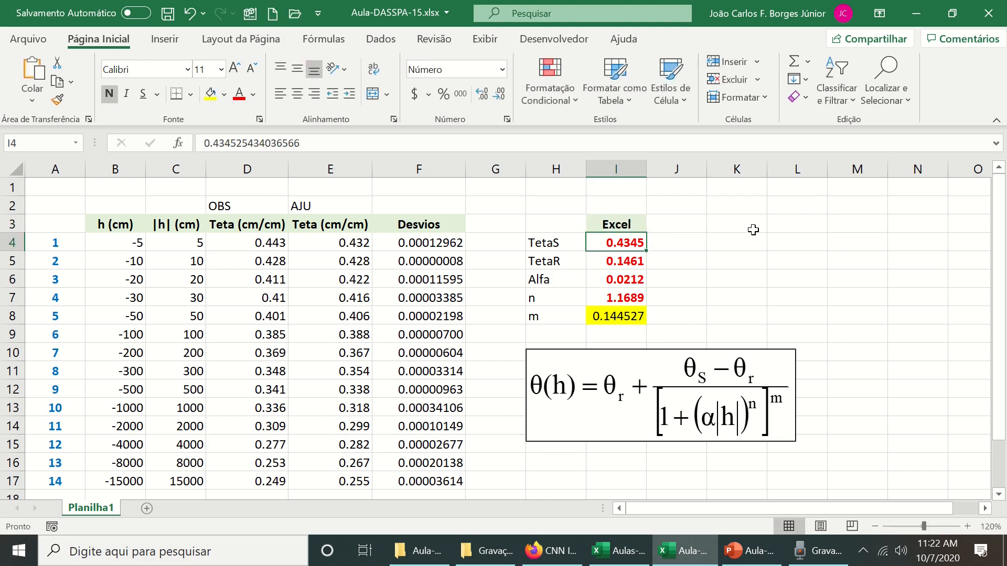
pyautogui.click(681, 219)
pyautogui.write('R')
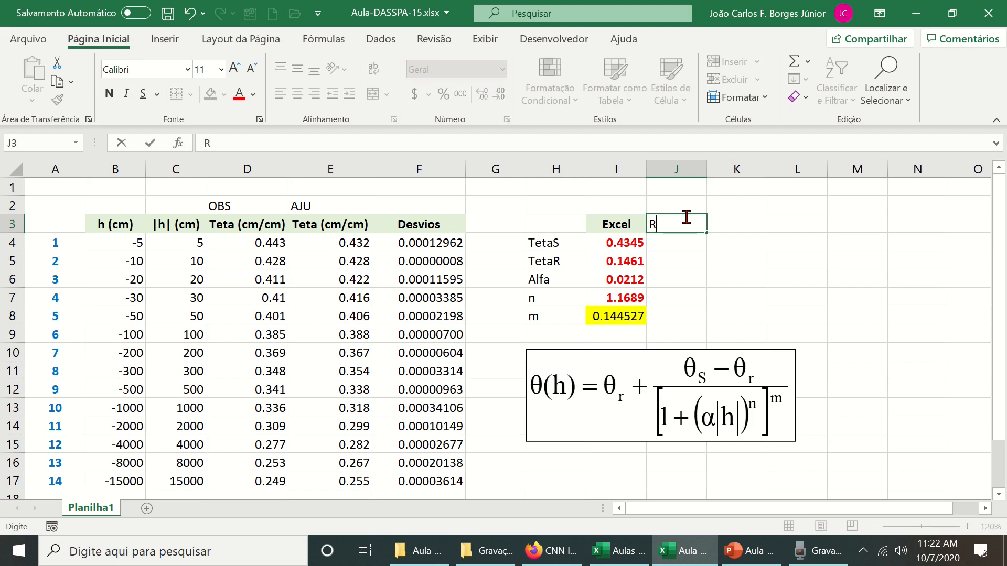
pyautogui.write('ETC')
pyautogui.press('Return')
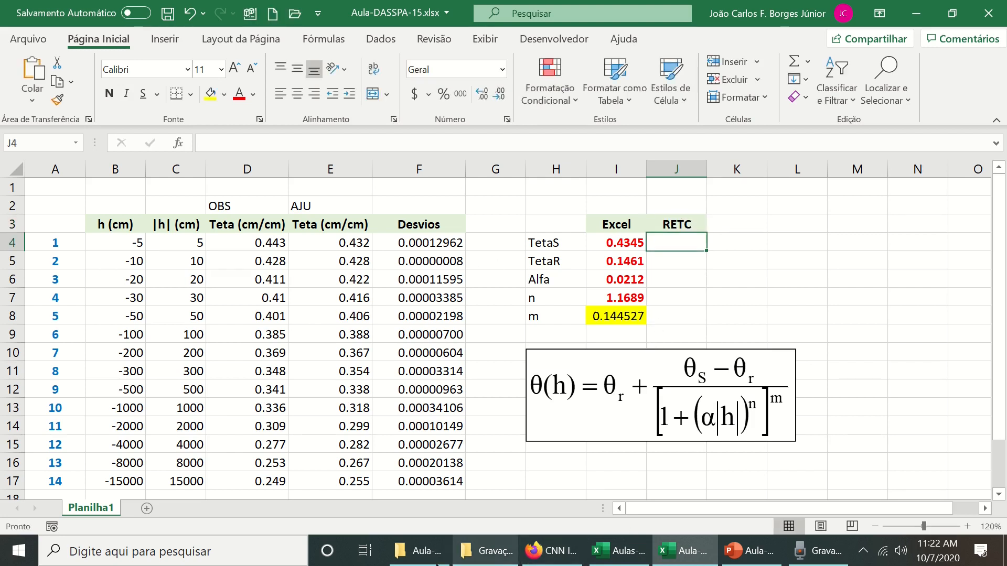
# Open the workbook Aula-DASSPA-13-dados-videoaula.xlsx from the Semana 3 > Aula-DASSPA-13 folder
pyautogui.moveTo(435, 564)
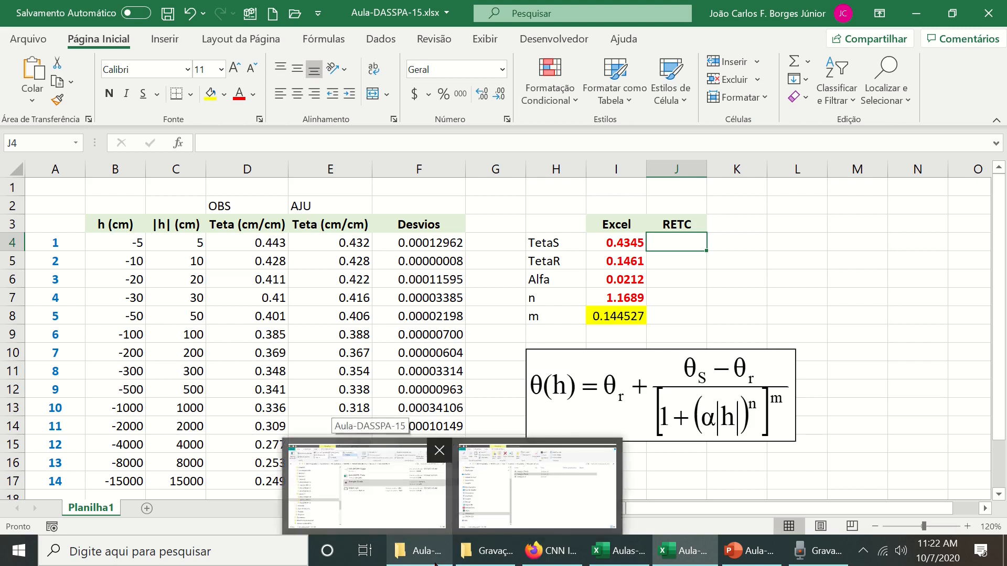
pyautogui.scroll(-3, 445, 400)
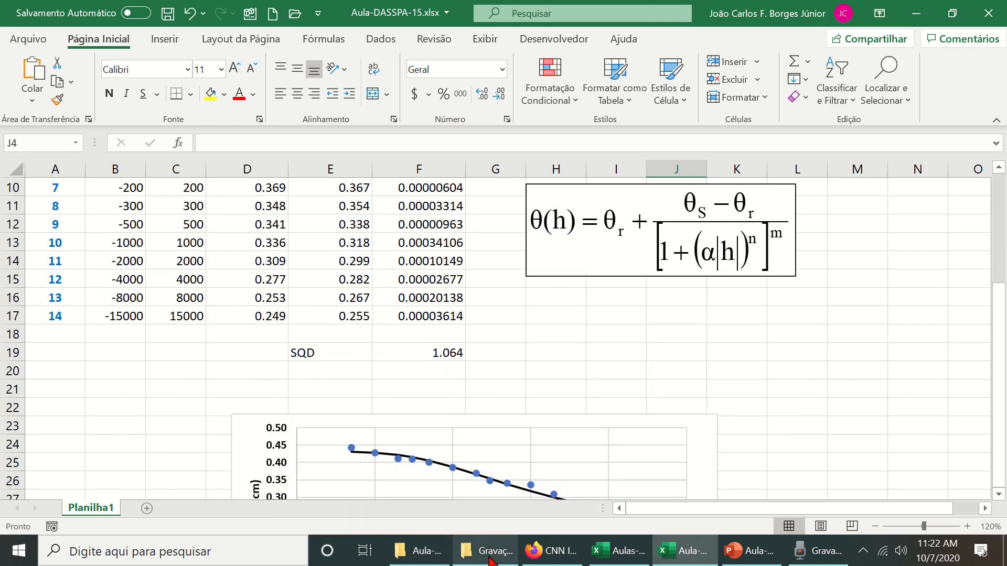
pyautogui.click(444, 562)
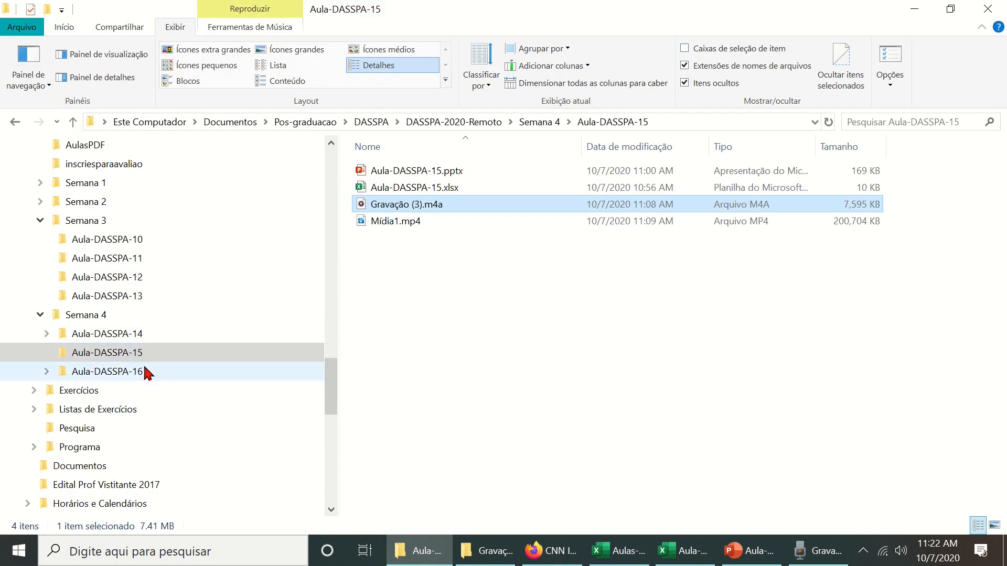
pyautogui.click(131, 296)
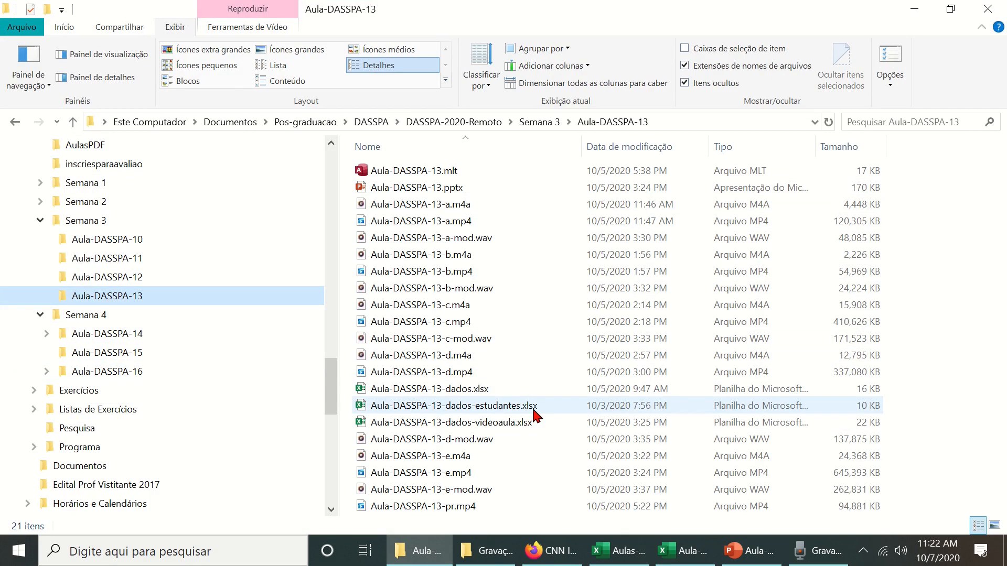
pyautogui.doubleClick(508, 422)
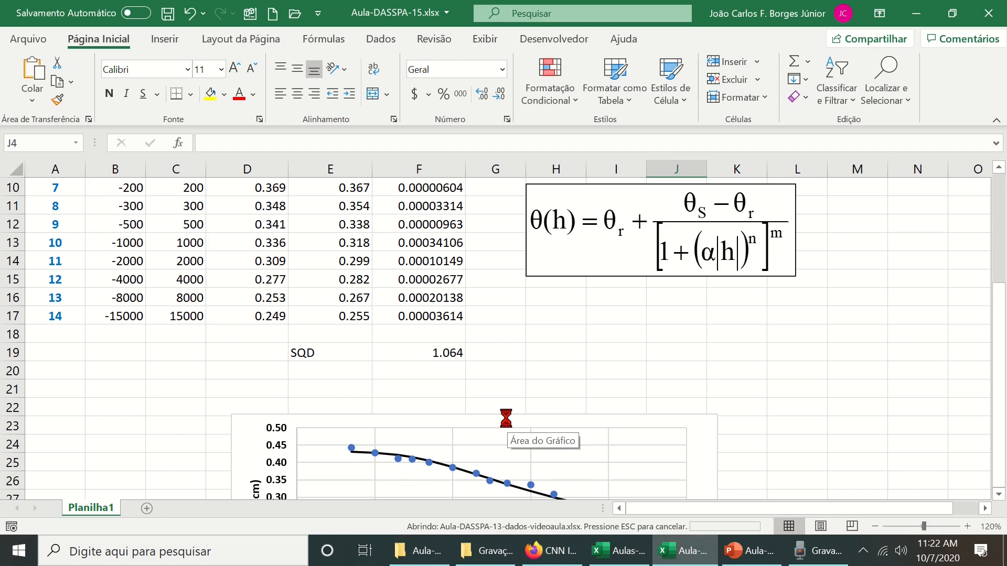
# Copy the highlighted parameter names and values, ThetaS through TetaR, in I7:J11
pyautogui.moveTo(548, 295); pyautogui.dragTo(552, 353)
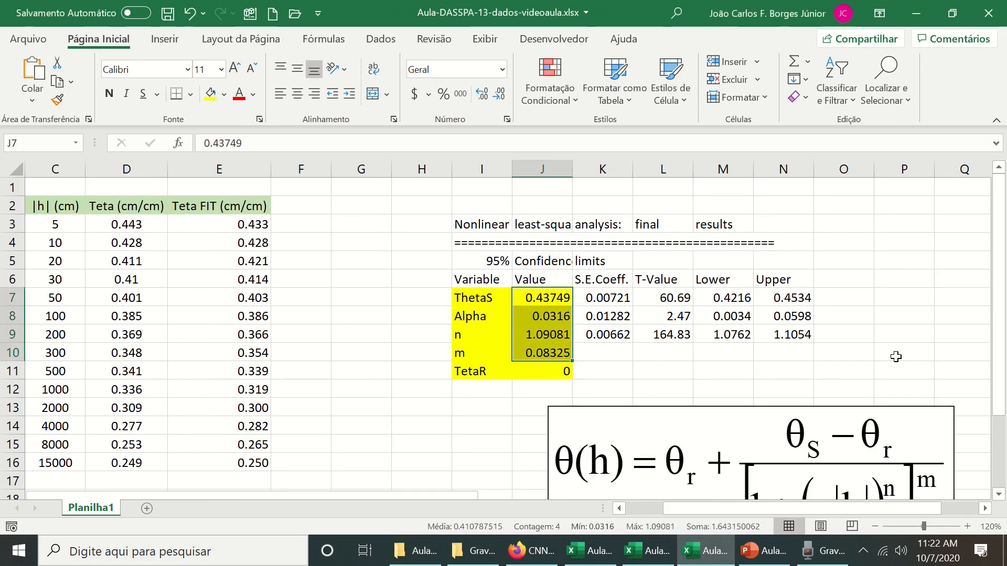
pyautogui.press('Left')
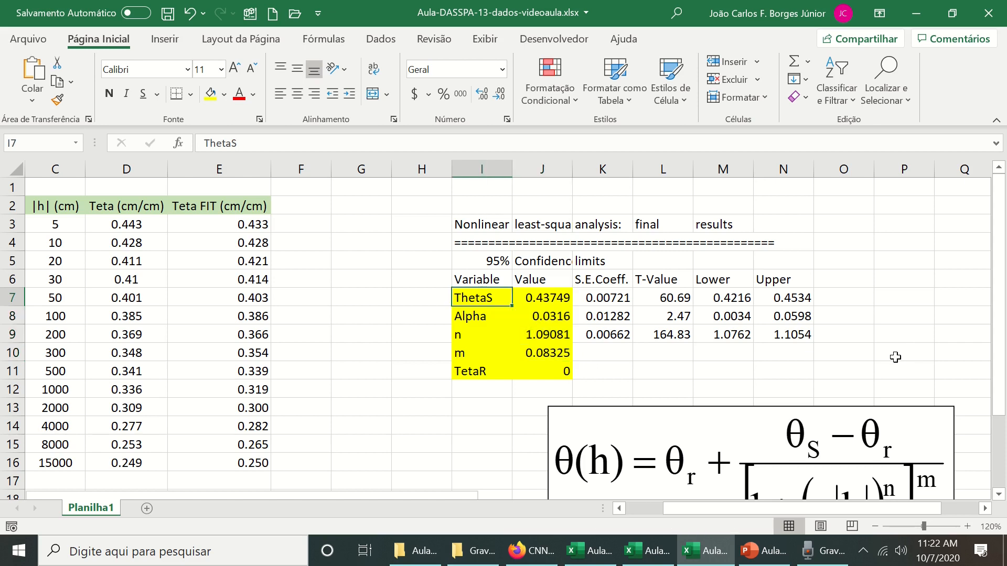
pyautogui.hotkey('shift', 'Right')
pyautogui.hotkey('shift', 'Right')
pyautogui.hotkey('shift', 'Down')
pyautogui.hotkey('shift', 'Left')
pyautogui.hotkey('shift', 'Left')
pyautogui.hotkey('shift', 'Right')
pyautogui.hotkey('shift', 'Right')
pyautogui.hotkey('shift', 'Left')
pyautogui.hotkey('shift', 'Down')
pyautogui.hotkey('shift', 'Down')
pyautogui.hotkey('shift', 'Down')
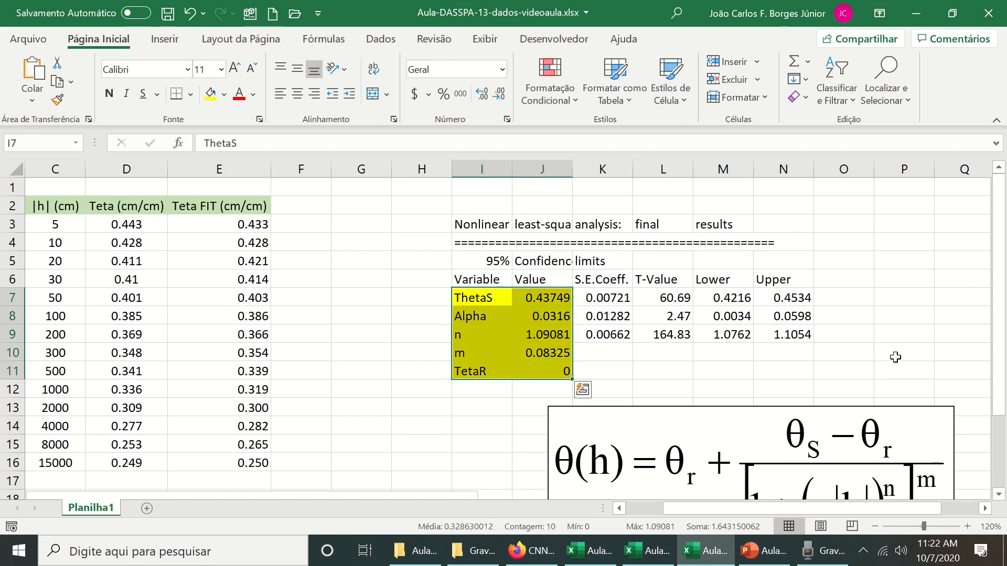
pyautogui.hotkey('ctrl', 'c')
# Paste the copied RETC parameters into the Aula-DASSPA-15.xlsx workbook, starting at cell M3
pyautogui.click(661, 560)
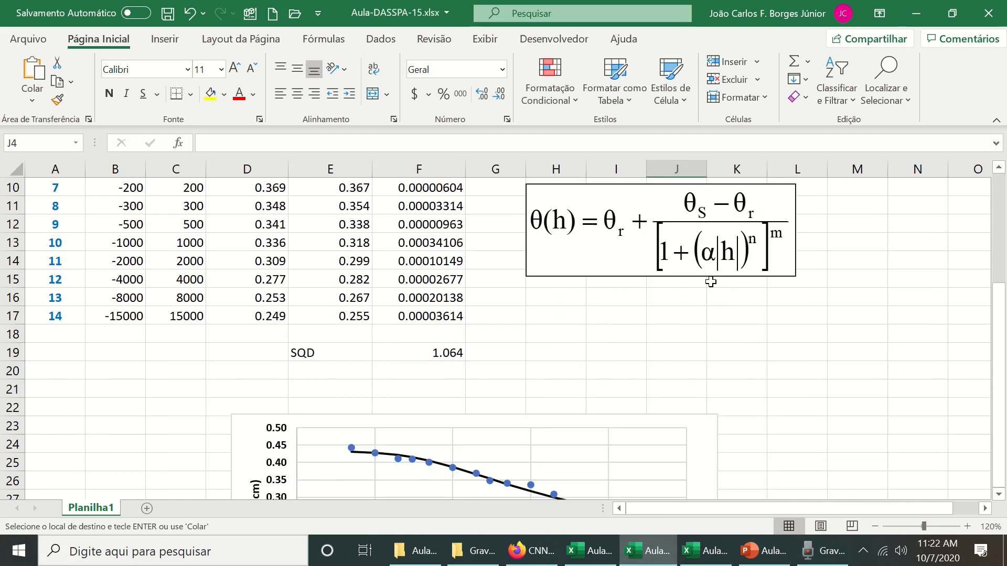
pyautogui.scroll(3, 788, 341)
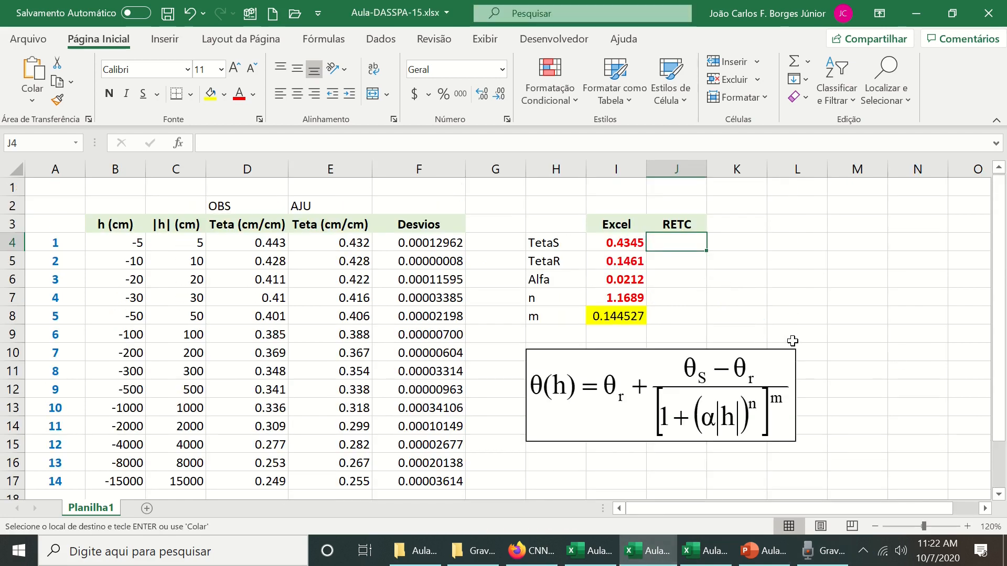
pyautogui.rightClick(844, 222)
pyautogui.click(771, 190)
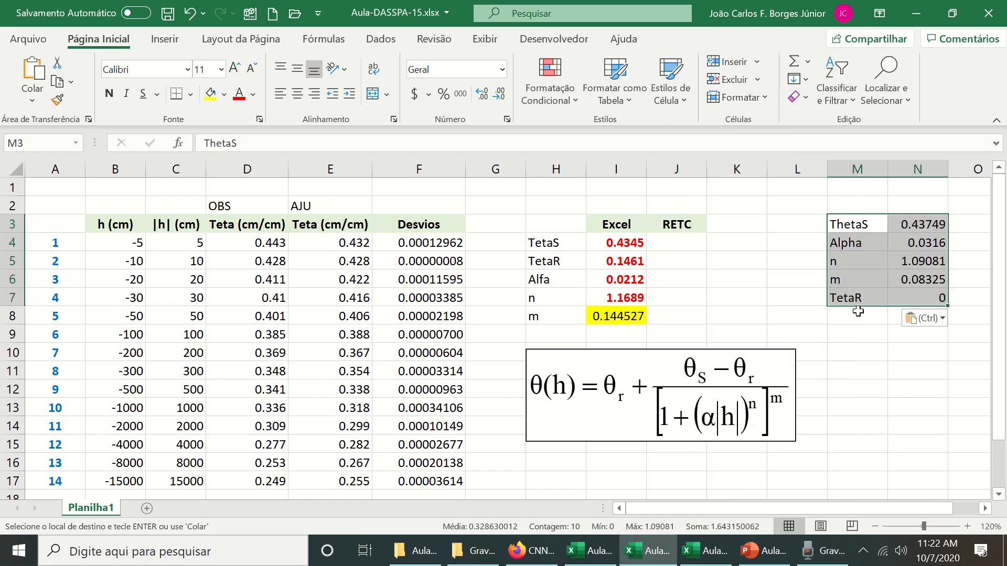
pyautogui.click(868, 335)
# Move the pasted ThetaS, TetaR, Alpha, n and m values into J4:J8 of the RETC column, matching the parameter labels in column H
pyautogui.click(923, 227)
pyautogui.moveTo(922, 215); pyautogui.dragTo(681, 235)
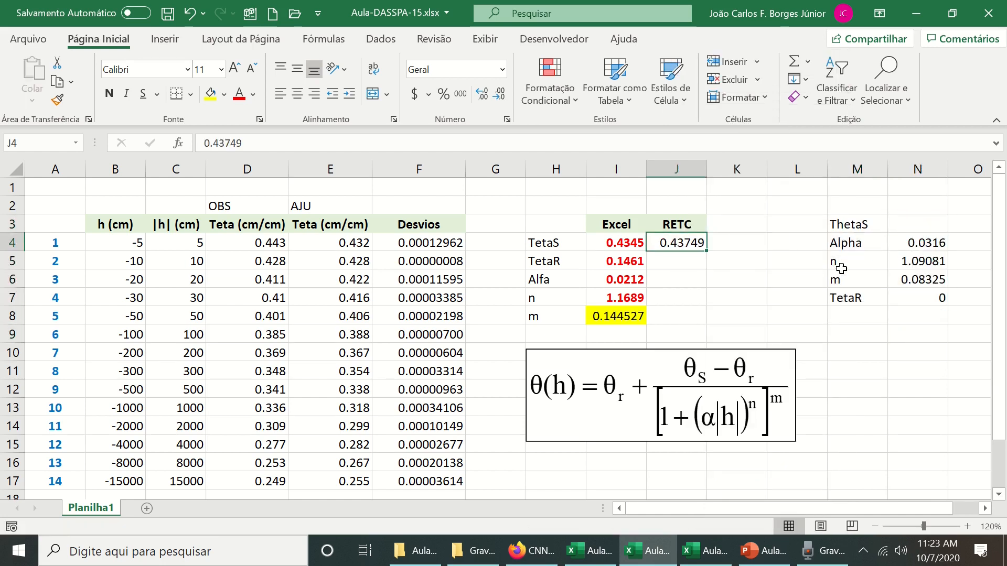
pyautogui.click(934, 243)
pyautogui.moveTo(933, 234); pyautogui.dragTo(699, 285)
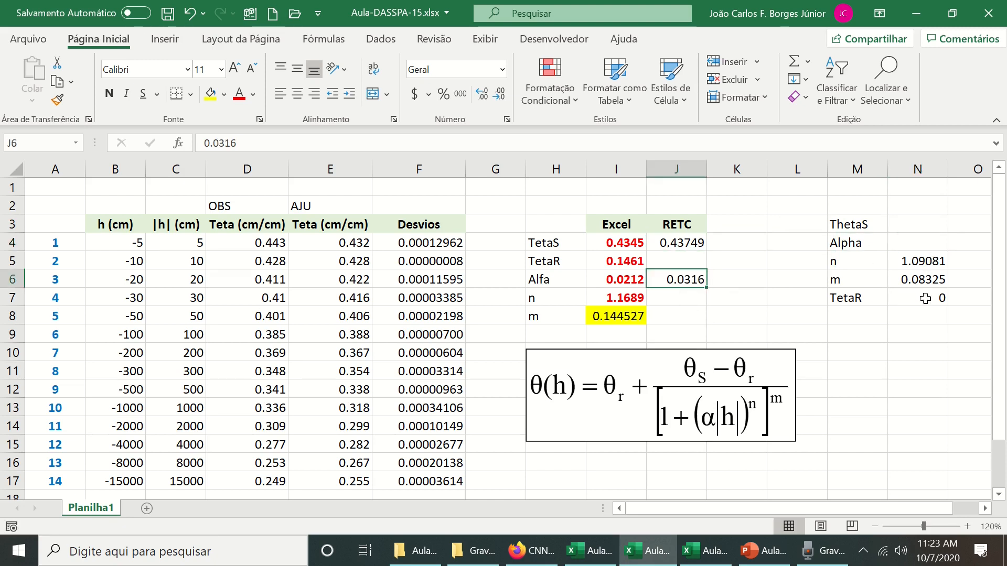
pyautogui.click(925, 261)
pyautogui.moveTo(923, 253); pyautogui.dragTo(687, 302)
pyautogui.click(930, 276)
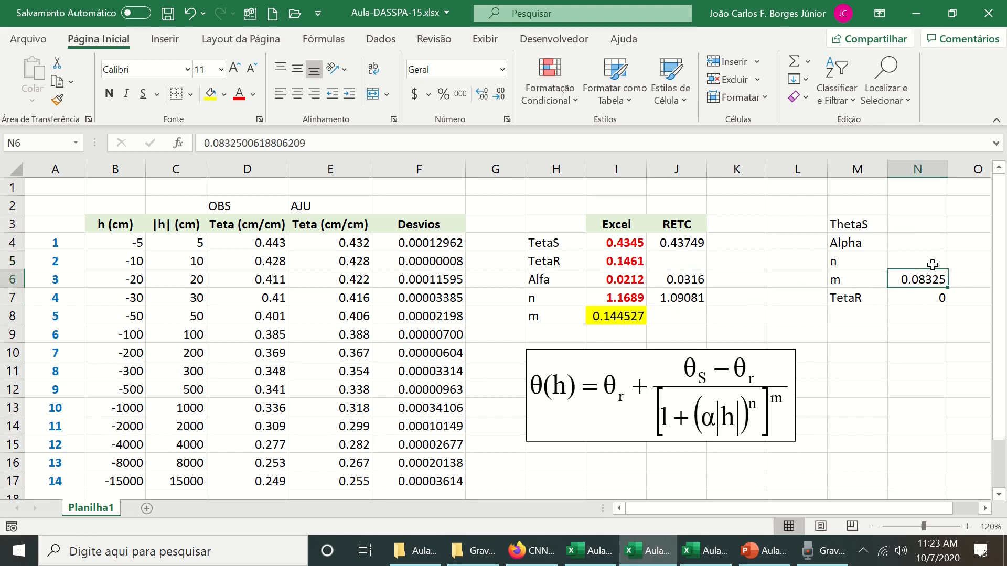
pyautogui.moveTo(927, 270); pyautogui.dragTo(690, 319)
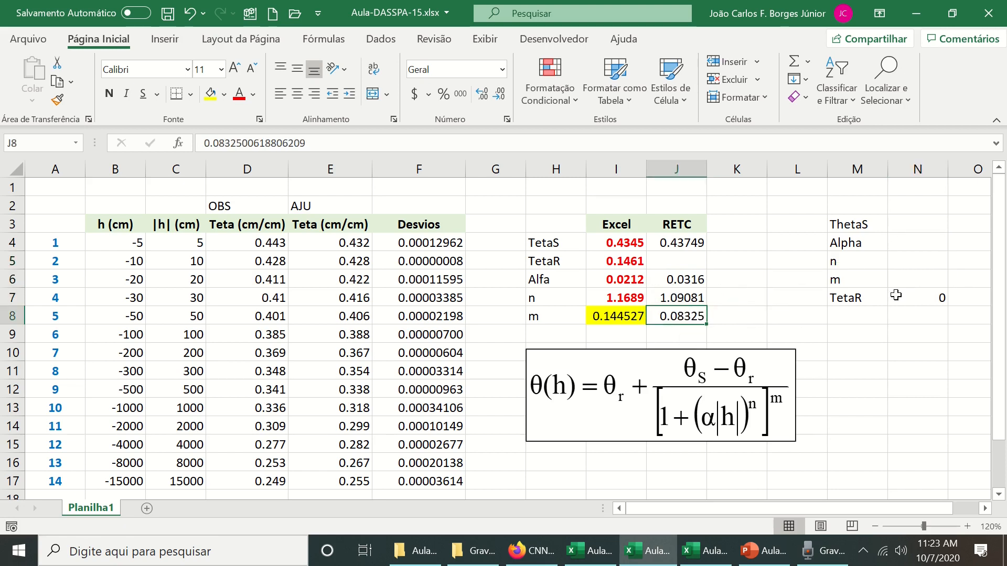
pyautogui.click(928, 294)
pyautogui.moveTo(928, 294); pyautogui.dragTo(693, 262)
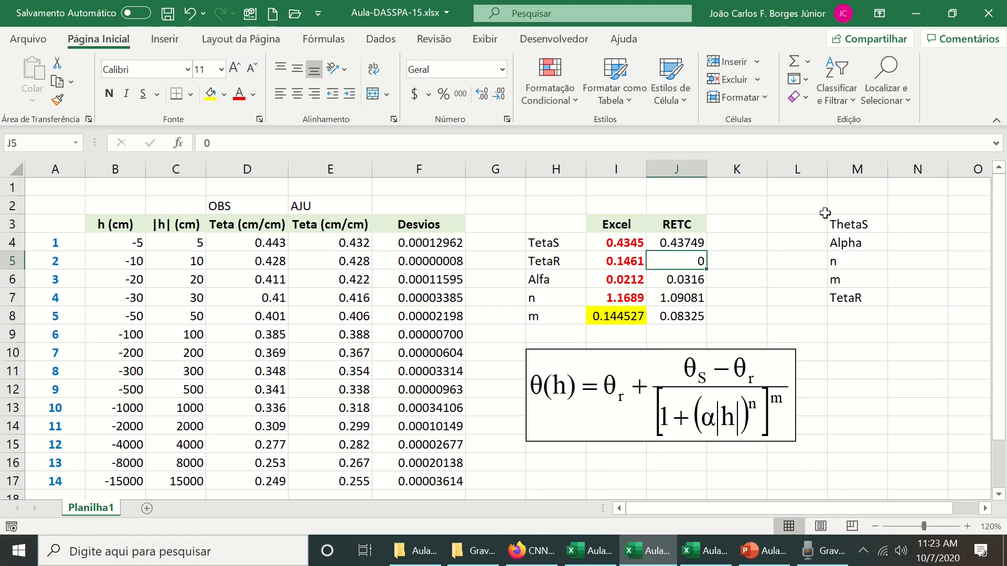
# Delete the leftover pasted parameter labels in M3:M7
pyautogui.moveTo(811, 220); pyautogui.dragTo(887, 312)
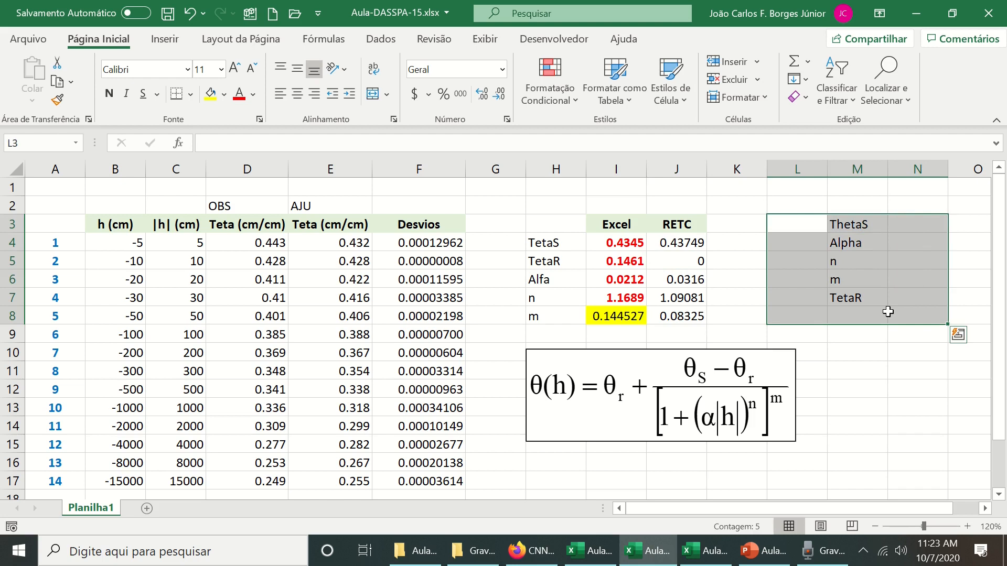
pyautogui.press('Delete')
pyautogui.click(873, 365)
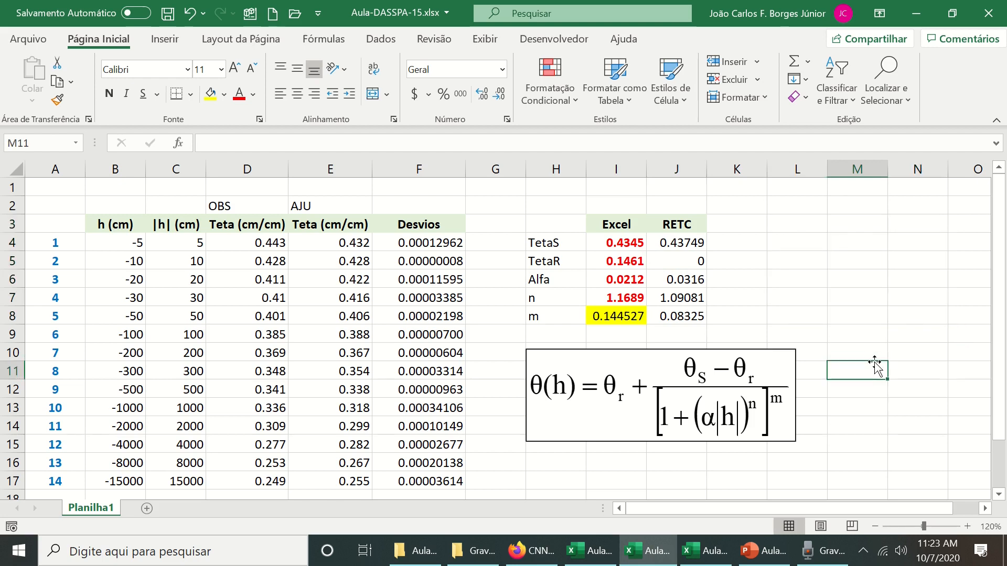
# Format the RETC parameter values in J4:J8 with four decimal places
pyautogui.moveTo(675, 243); pyautogui.dragTo(682, 317)
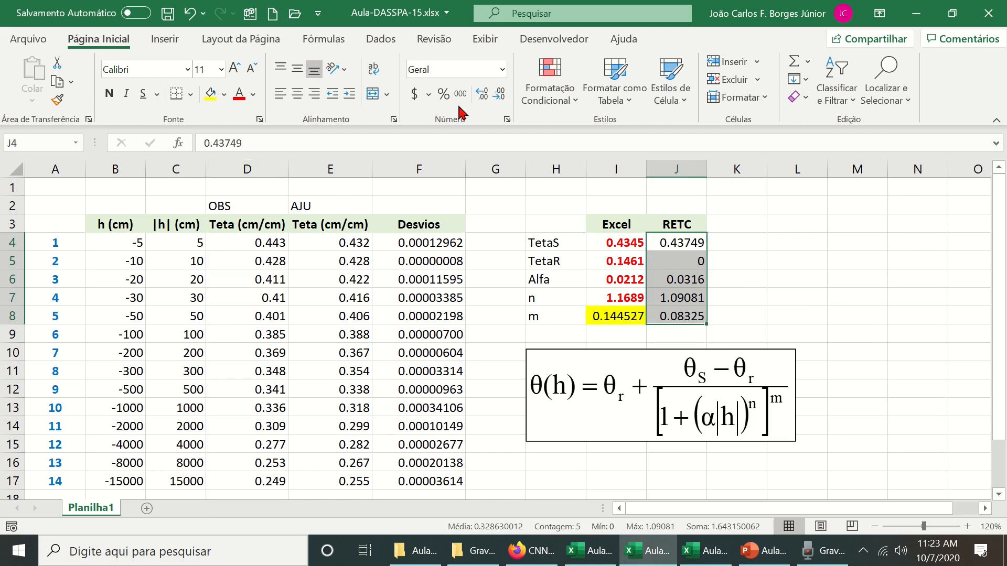
pyautogui.click(483, 96)
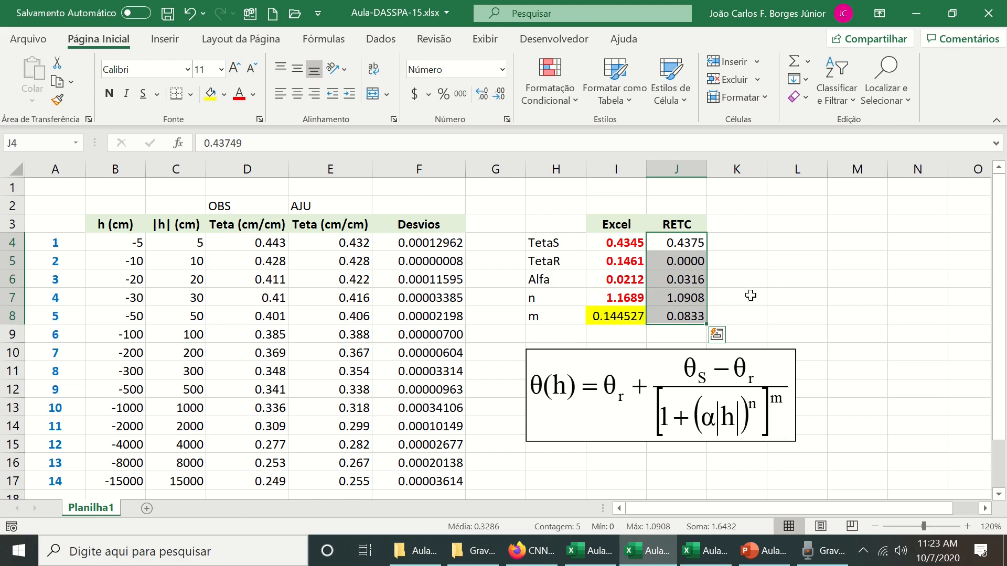
pyautogui.click(784, 284)
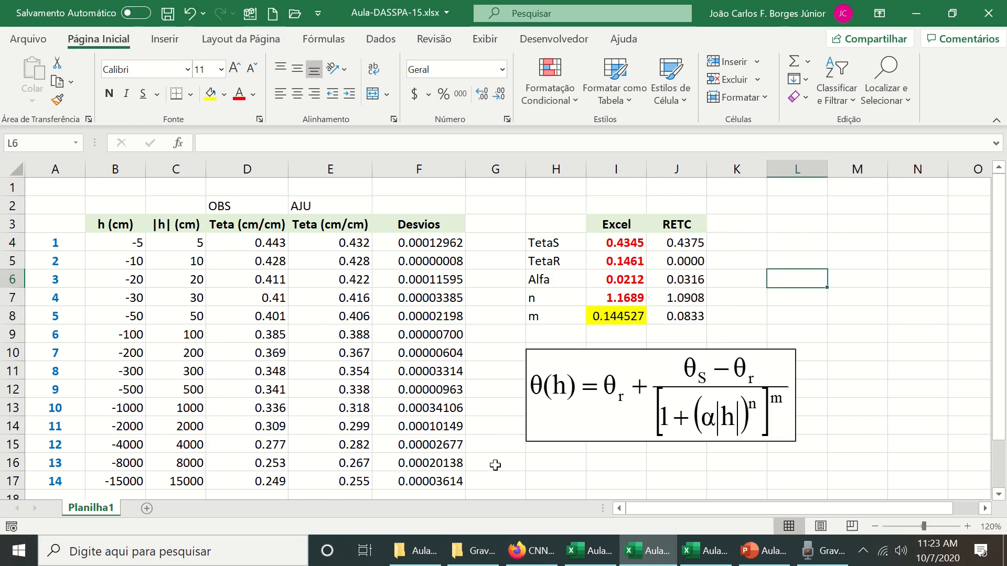
# Review the fitted curve in the chart and move the van Genuchten equation to around J13:N17, clear of the parameter table
pyautogui.scroll(-5, 530, 418)
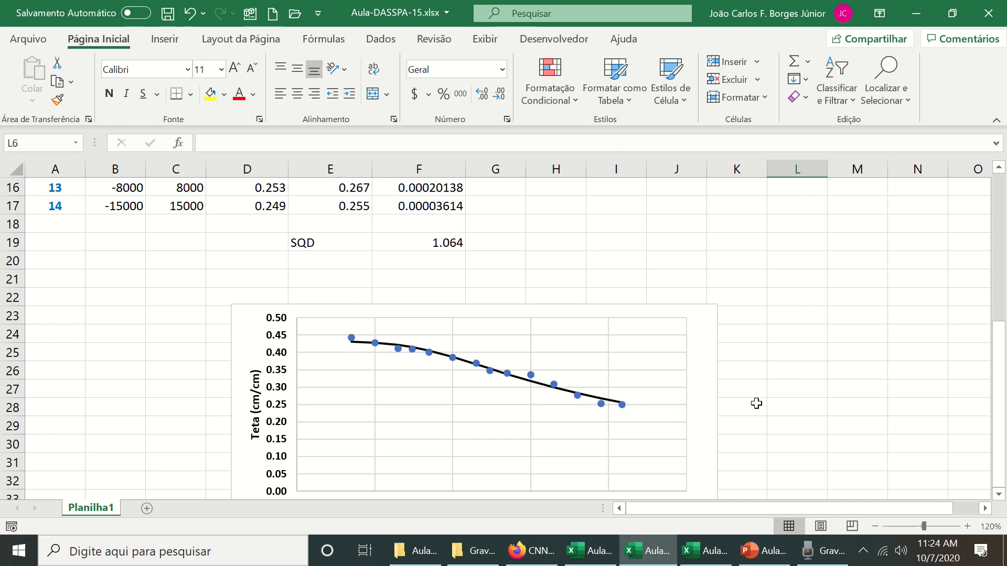
pyautogui.scroll(3, 757, 405)
pyautogui.scroll(2, 756, 414)
pyautogui.scroll(-1, 682, 425)
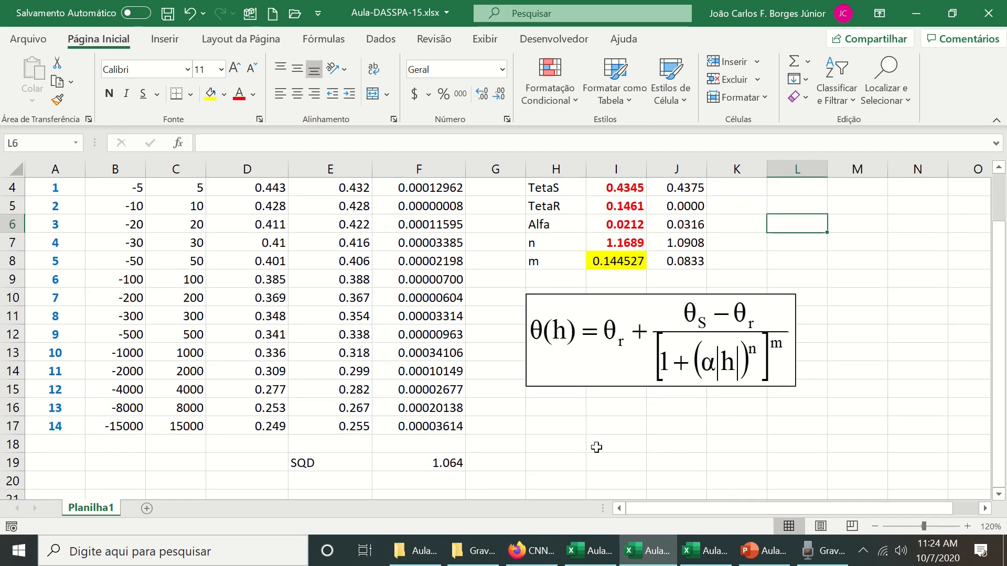
pyautogui.scroll(1, 592, 437)
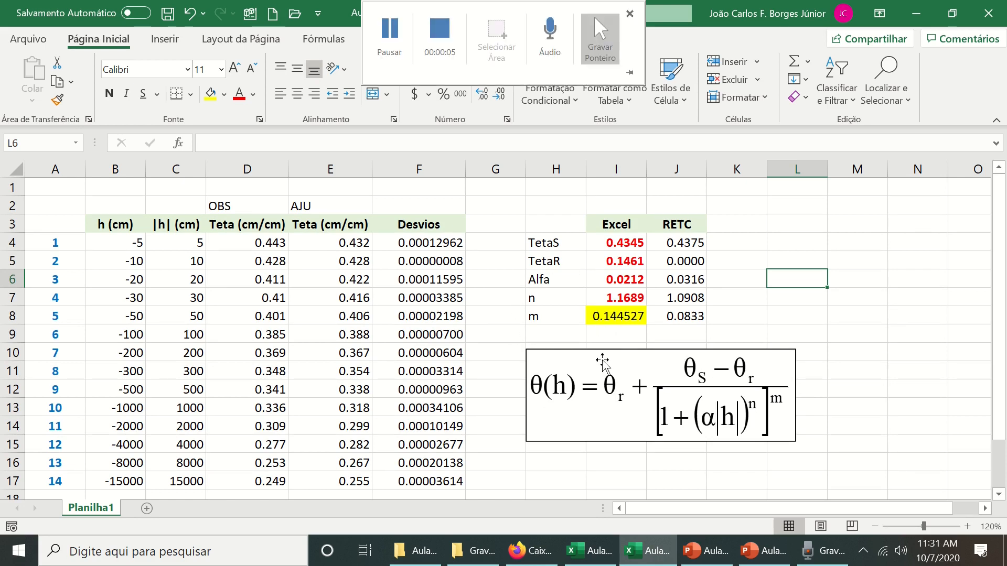
pyautogui.moveTo(649, 386); pyautogui.dragTo(794, 433)
pyautogui.scroll(-1, 565, 401)
pyautogui.scroll(-8, 565, 401)
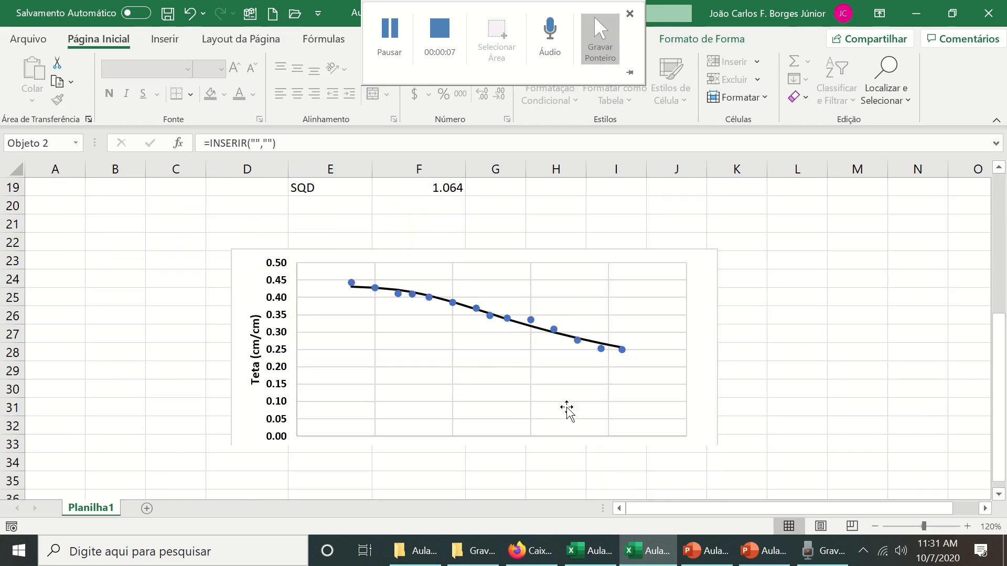
pyautogui.scroll(2, 476, 404)
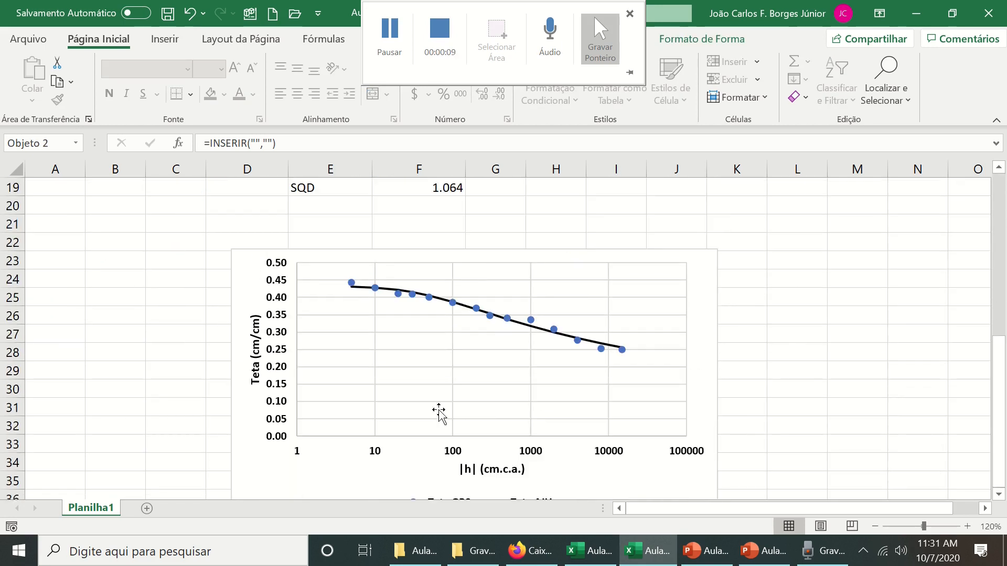
pyautogui.scroll(3, 619, 373)
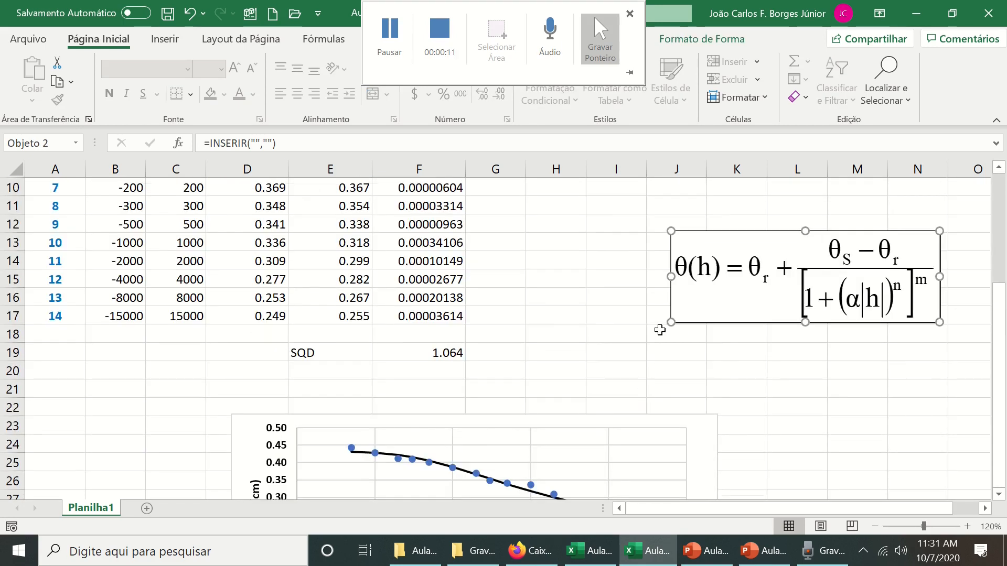
pyautogui.scroll(3, 659, 329)
# Enter the label "R2" in H9 below the m parameter
pyautogui.click(563, 336)
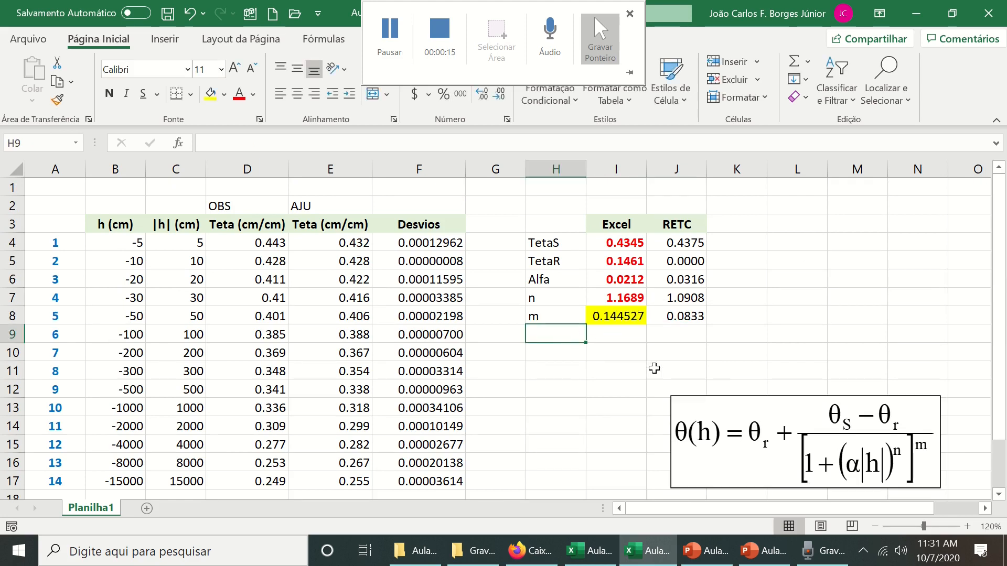
pyautogui.write('R2')
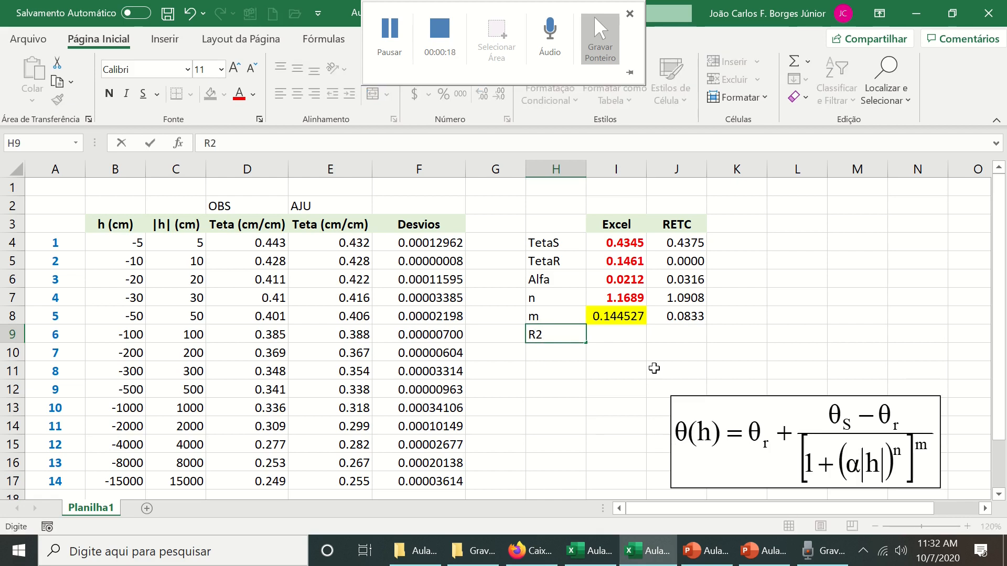
pyautogui.press('Tab')
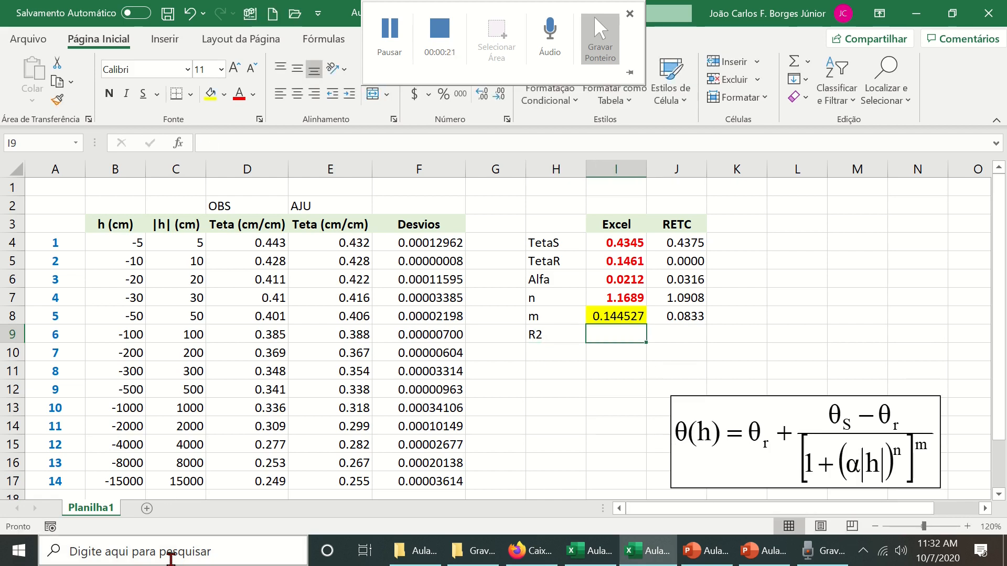
# Search Windows for "retc", launch the RETC application and maximize its window
pyautogui.click(170, 554)
pyautogui.write('re')
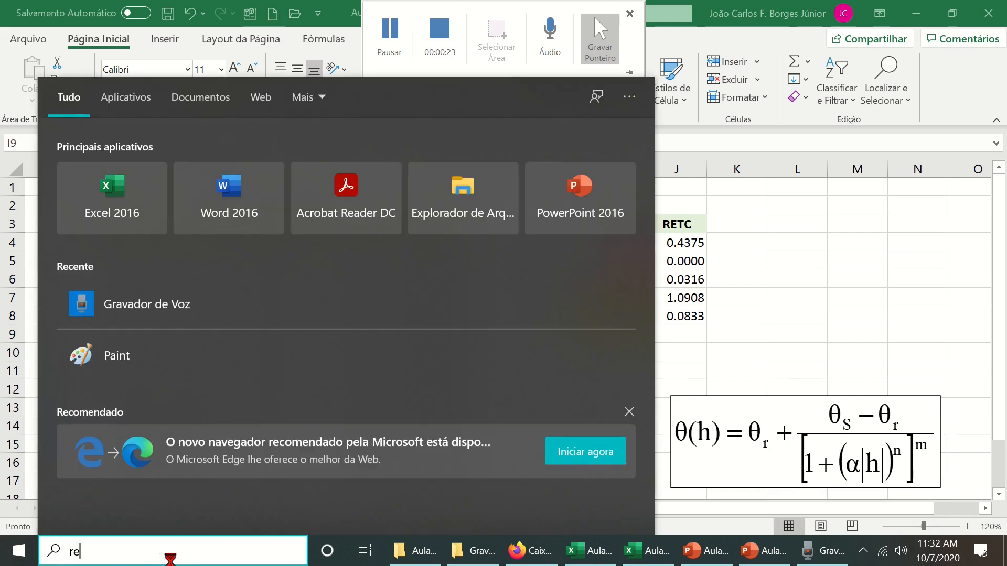
pyautogui.write('tc')
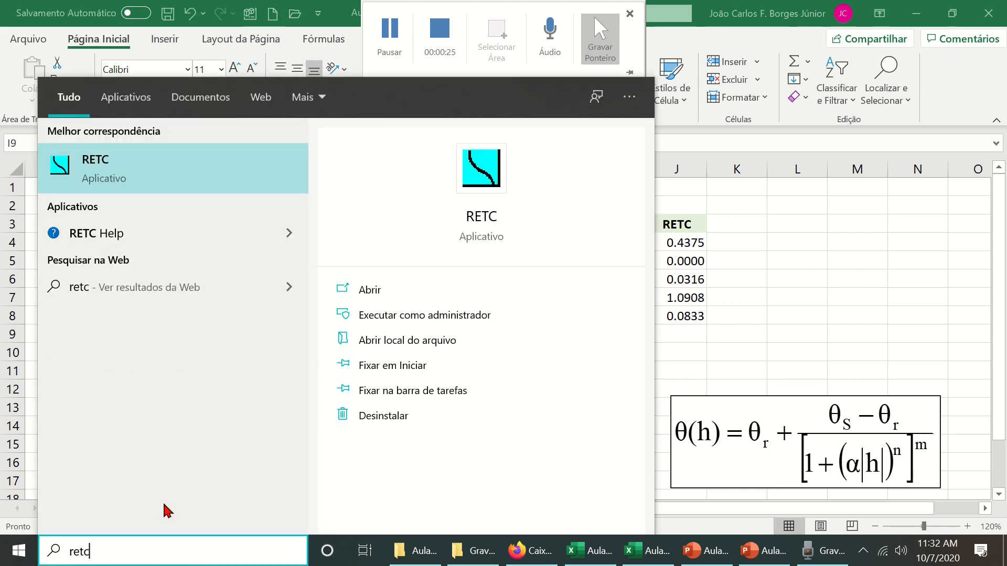
pyautogui.click(120, 165)
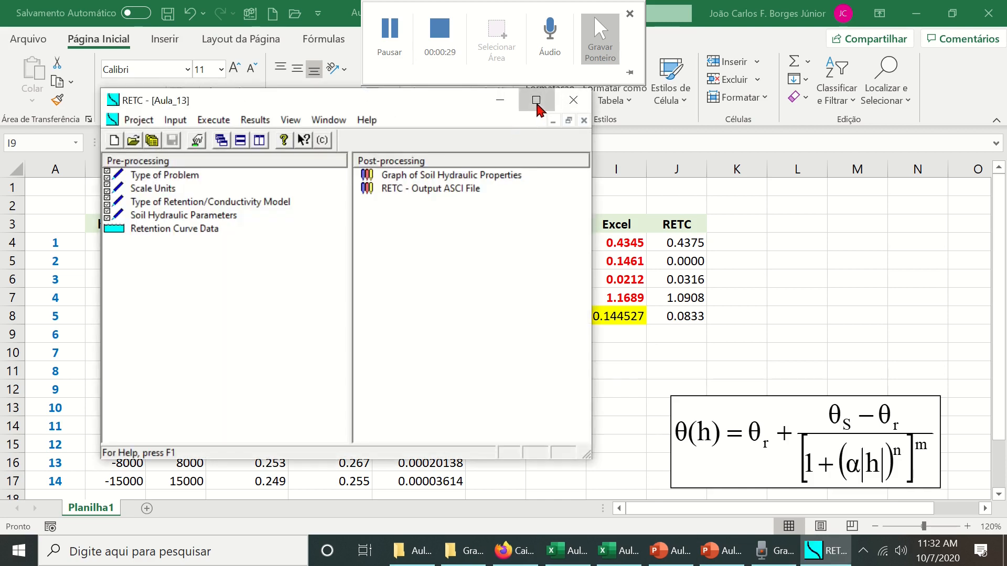
pyautogui.click(535, 100)
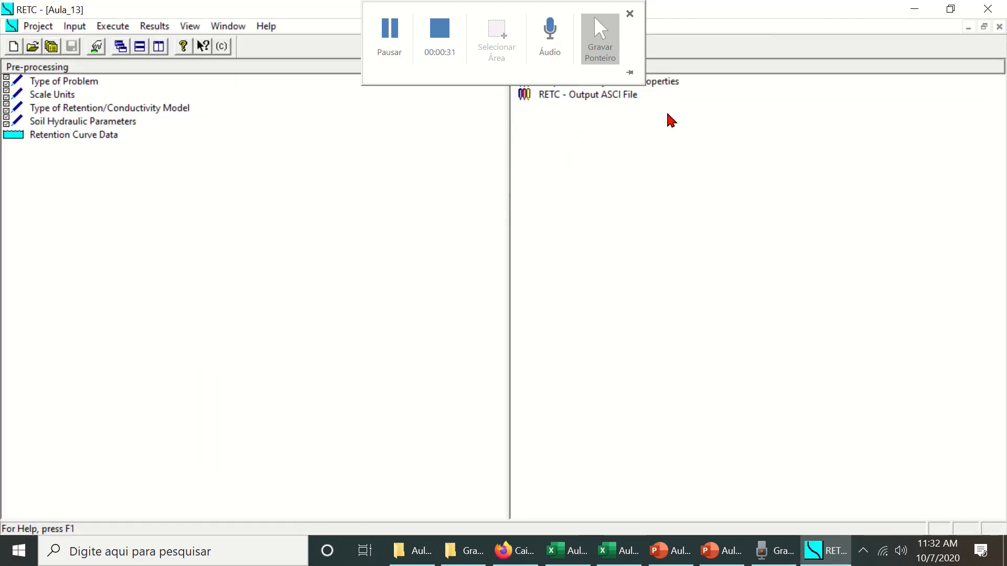
# Open the RETC output ASCII file and copy the R-squared value for the regression of observed vs fitted values
pyautogui.doubleClick(625, 100)
pyautogui.scroll(-3, 659, 243)
pyautogui.scroll(-20, 661, 247)
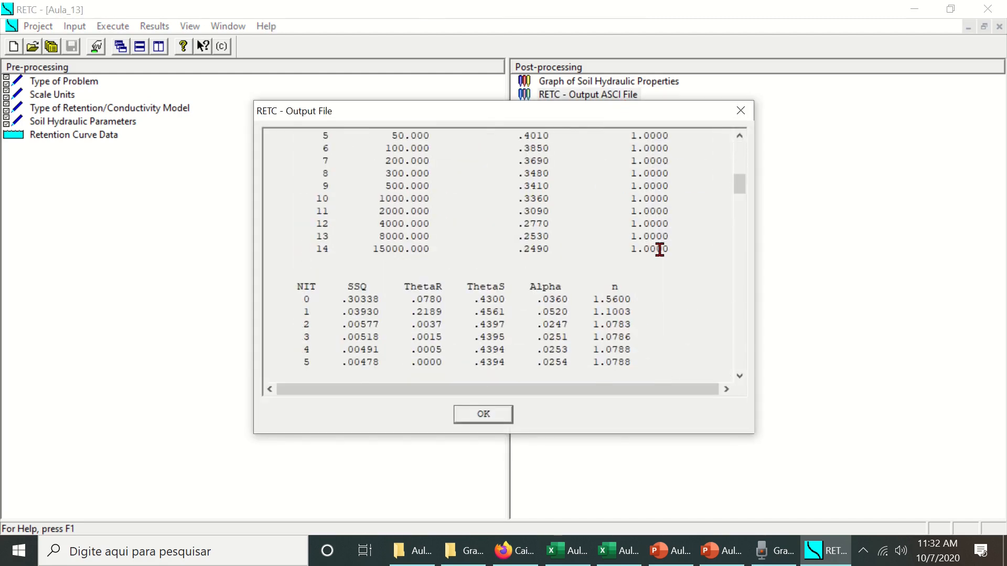
pyautogui.scroll(-1, 662, 252)
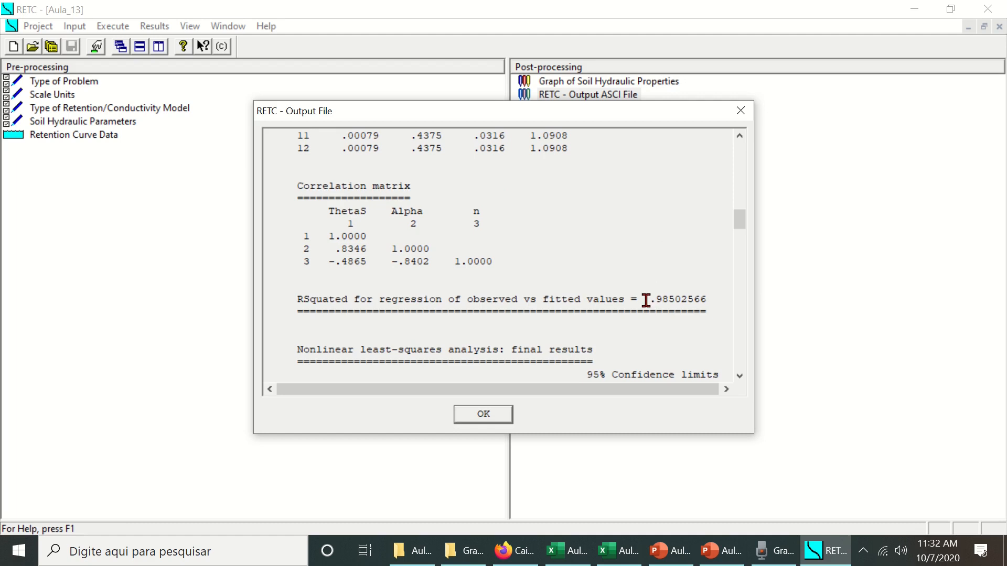
pyautogui.moveTo(652, 301); pyautogui.dragTo(710, 302)
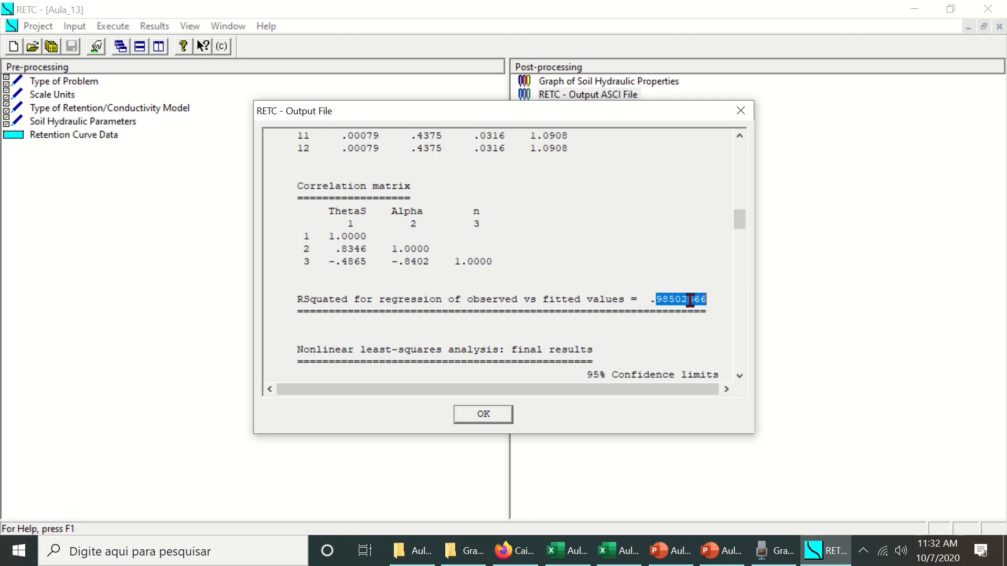
pyautogui.moveTo(648, 299); pyautogui.dragTo(709, 301)
# Switch to the Aula-DASSPA-15 workbook, paste the RETC R2 value 0.98502566 into J9 and format it with four decimal places
pyautogui.click(619, 551)
pyautogui.click(677, 334)
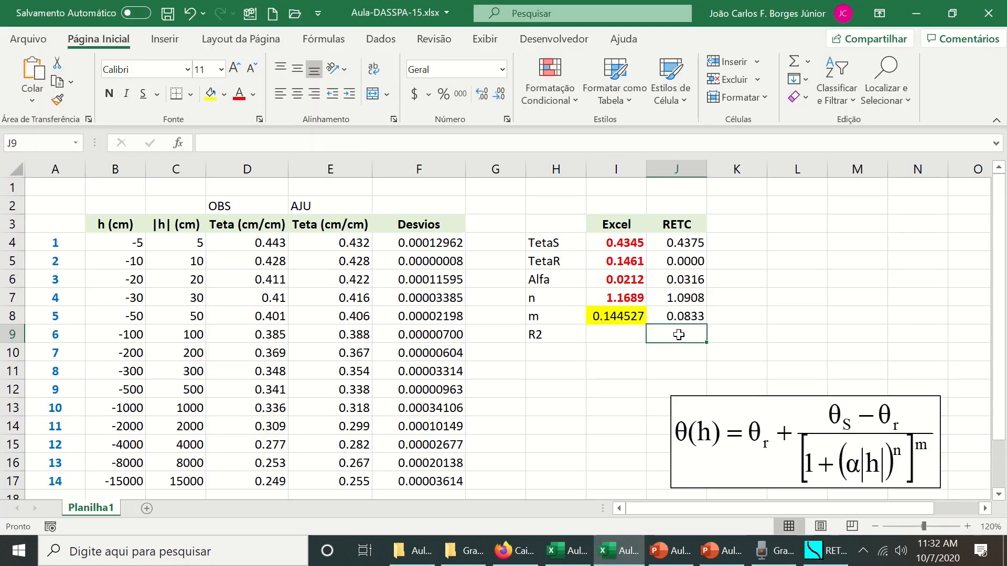
pyautogui.rightClick(678, 336)
pyautogui.click(717, 187)
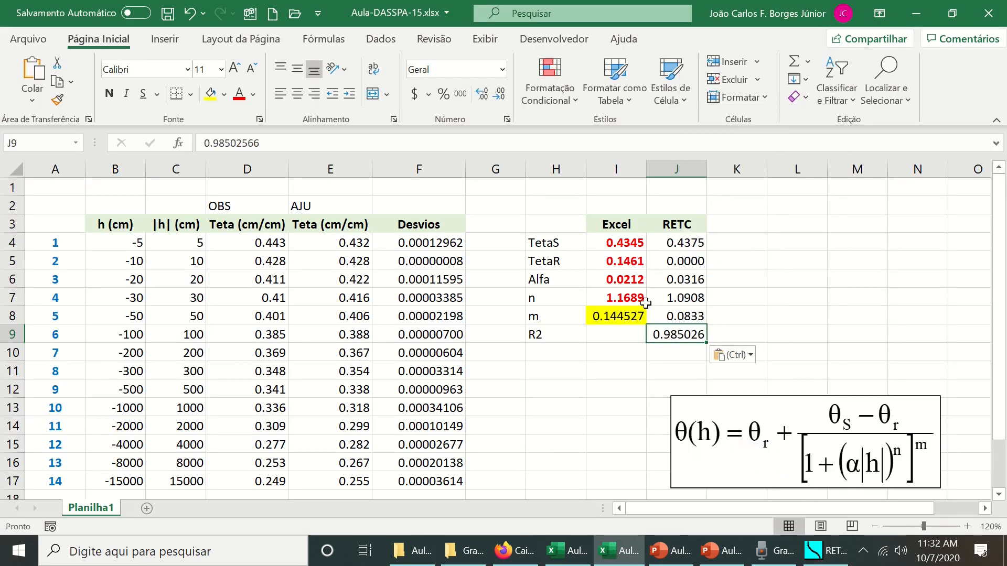
pyautogui.click(500, 95)
pyautogui.click(500, 97)
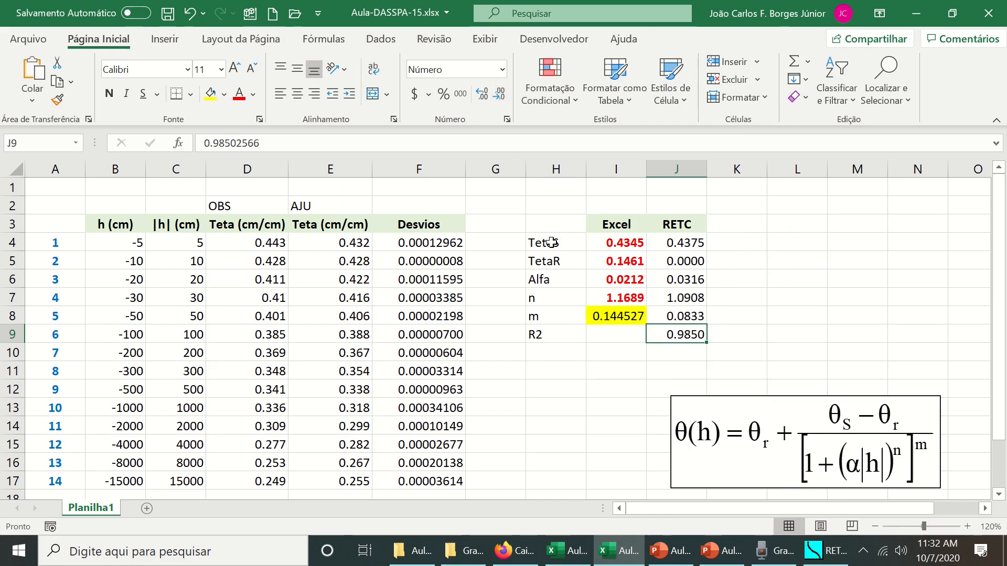
# Switch to the PowerPoint presentation and copy the R² equation from slide 20
pyautogui.click(628, 561)
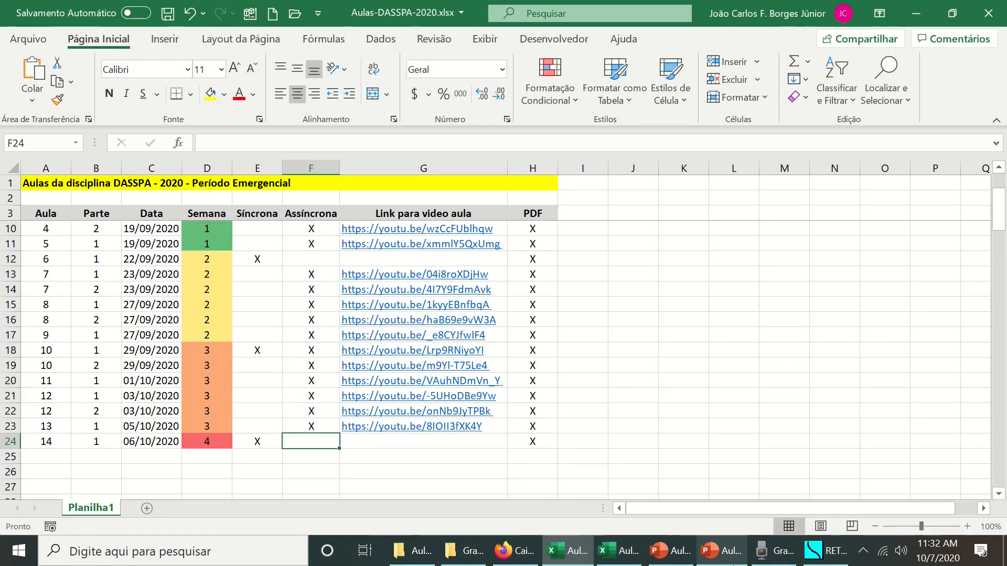
pyautogui.click(733, 564)
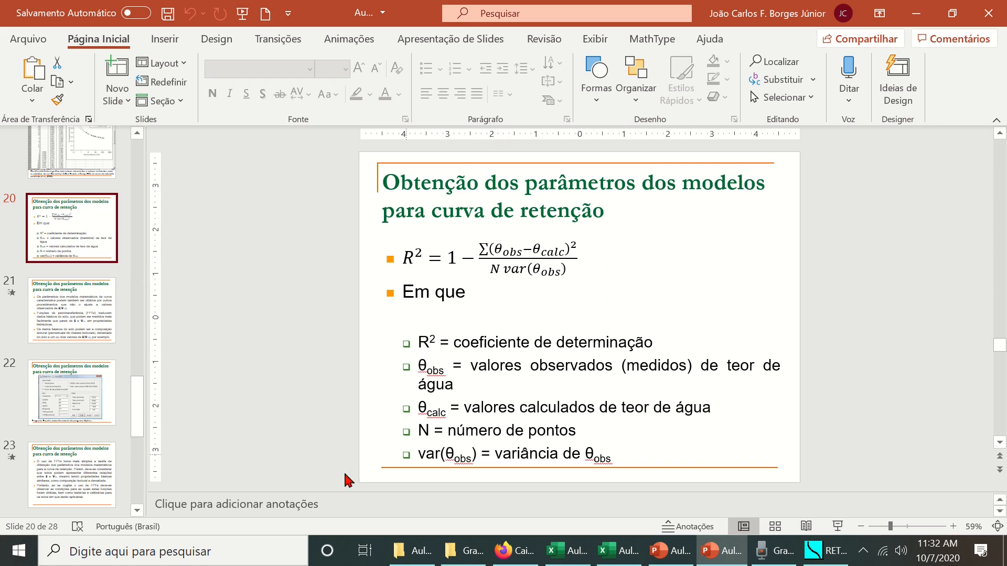
pyautogui.moveTo(138, 431); pyautogui.dragTo(160, 364)
pyautogui.click(113, 168)
pyautogui.click(112, 460)
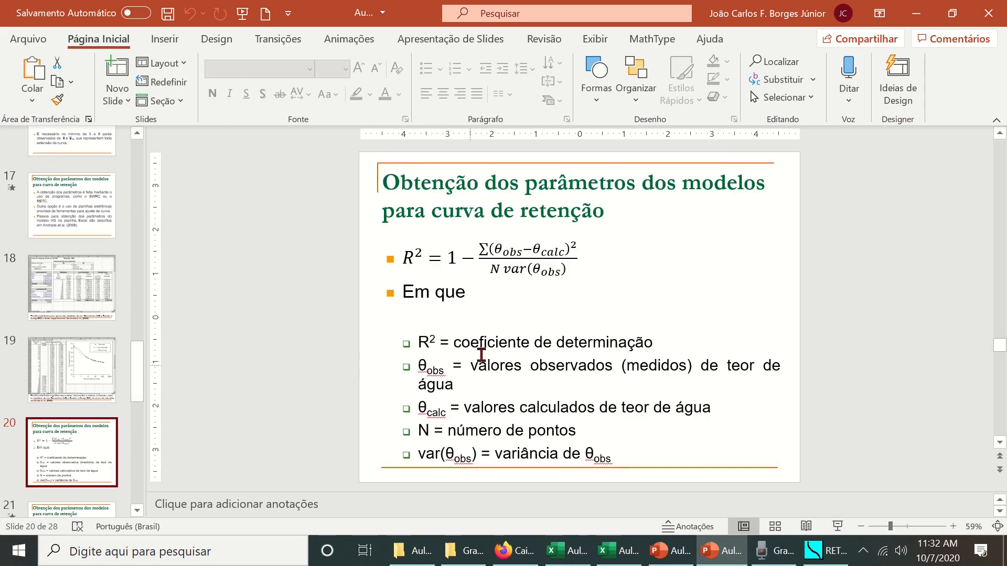
pyautogui.click(527, 259)
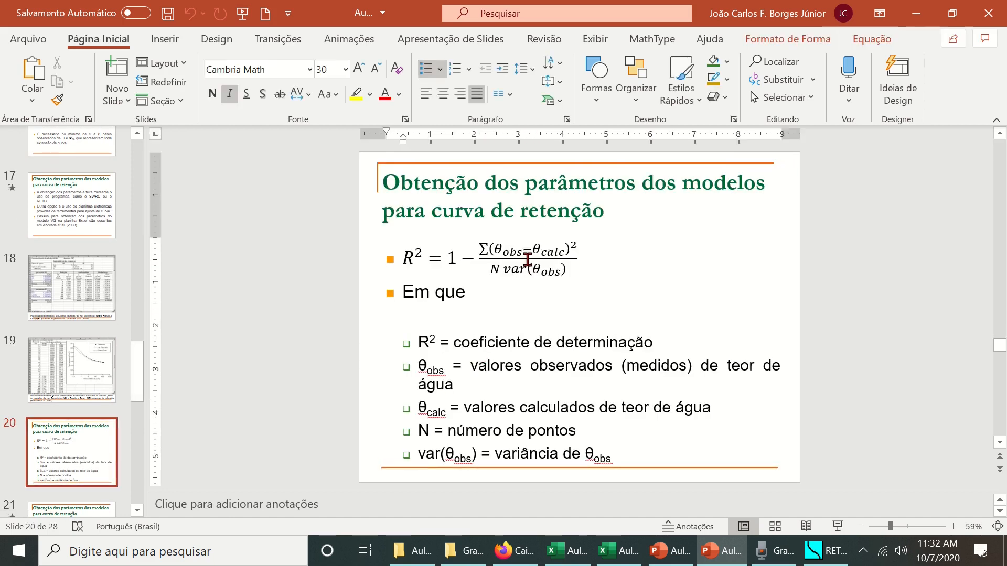
pyautogui.click(603, 273)
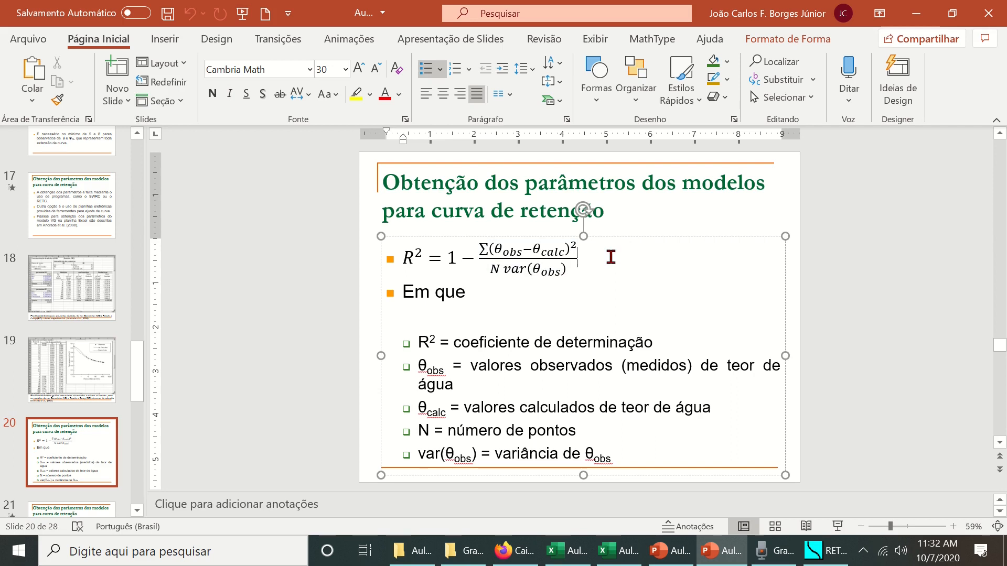
pyautogui.click(612, 254)
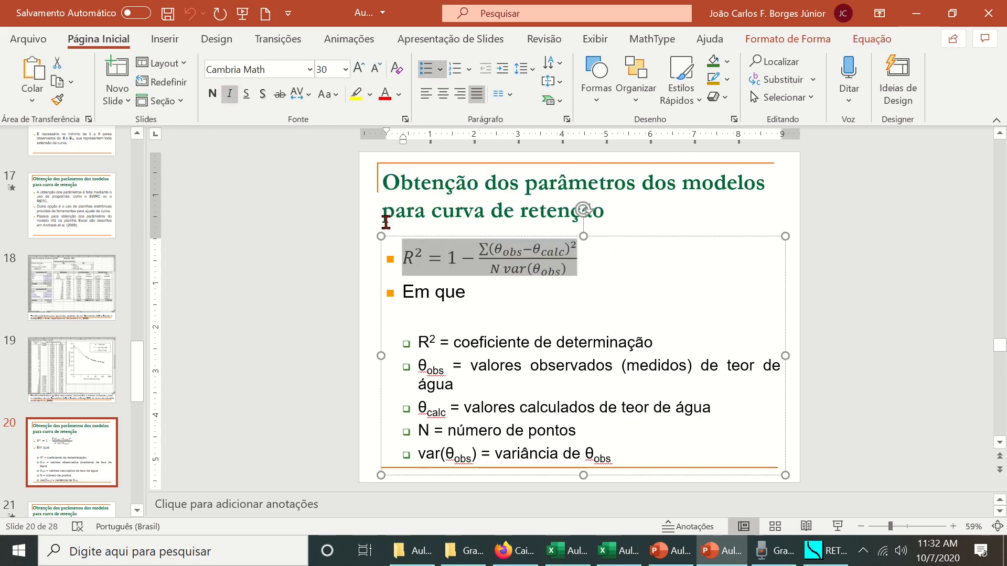
# Return to the Aula-DASSPA-15 workbook in Excel and paste the R² equation at L3 as an enhanced metafile picture
pyautogui.click(569, 551)
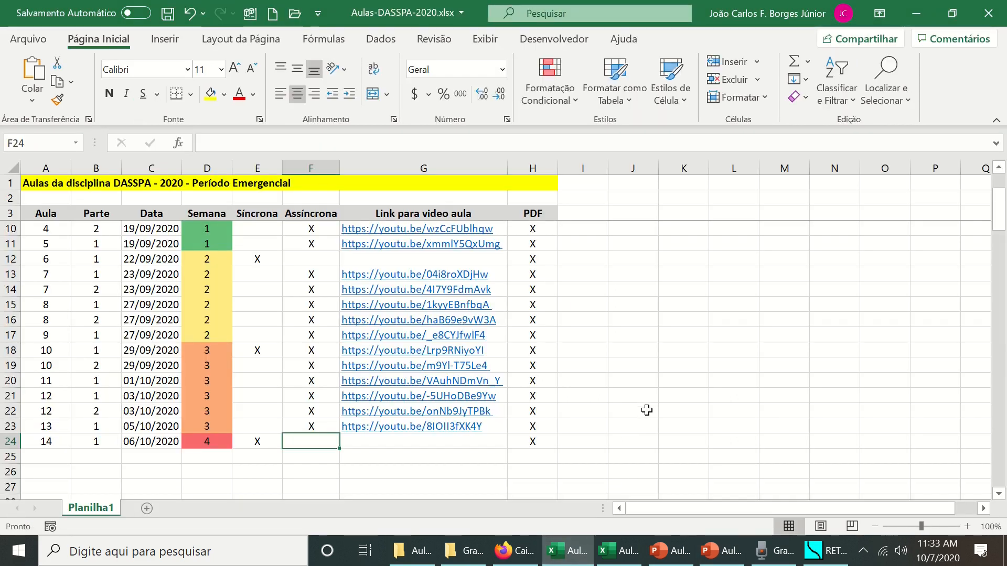
pyautogui.click(605, 551)
pyautogui.click(798, 218)
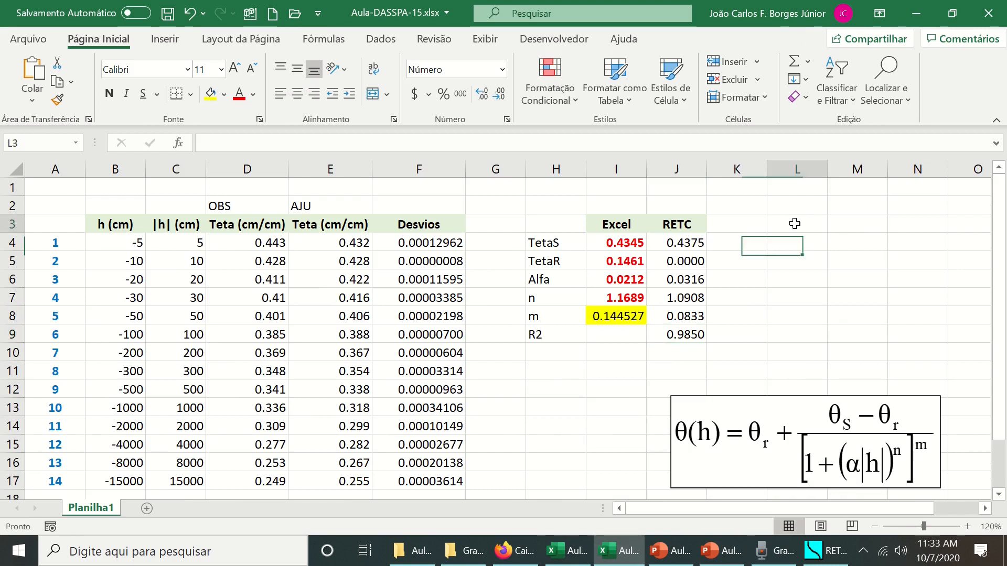
pyautogui.rightClick(794, 212)
pyautogui.press('Escape')
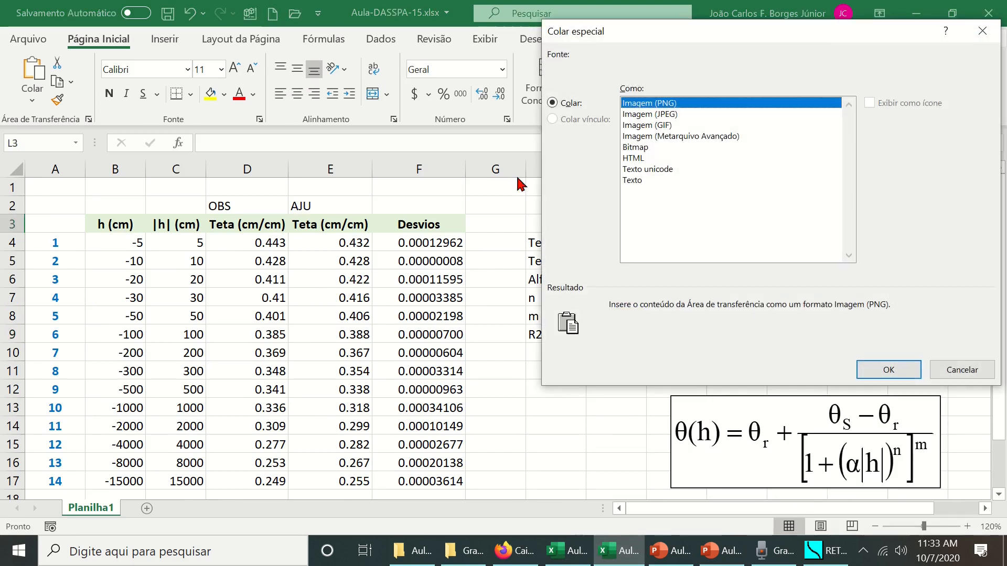
pyautogui.doubleClick(666, 138)
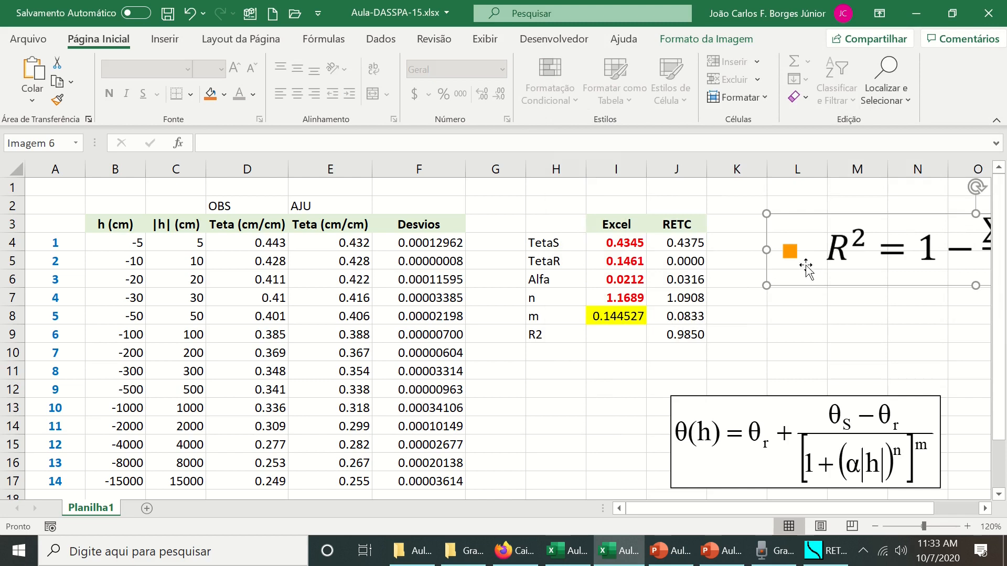
# Shrink the R² equation picture and place it below the van Genuchten equation, around J19:N21
pyautogui.moveTo(767, 210); pyautogui.dragTo(838, 225)
pyautogui.moveTo(861, 280); pyautogui.dragTo(699, 358)
pyautogui.scroll(-3, 624, 363)
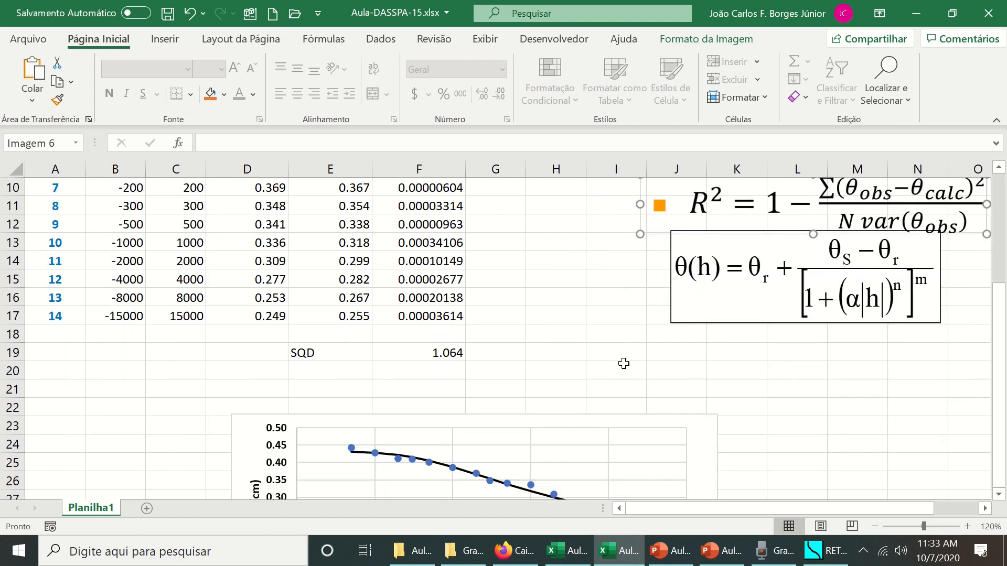
pyautogui.moveTo(773, 198); pyautogui.dragTo(721, 367)
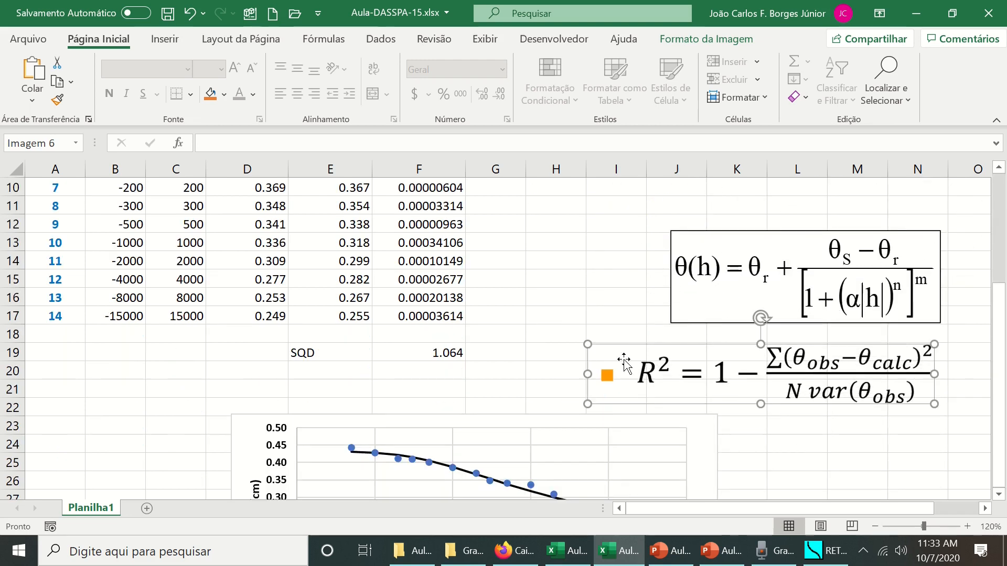
pyautogui.moveTo(591, 343); pyautogui.dragTo(690, 361)
pyautogui.moveTo(827, 393); pyautogui.dragTo(787, 378)
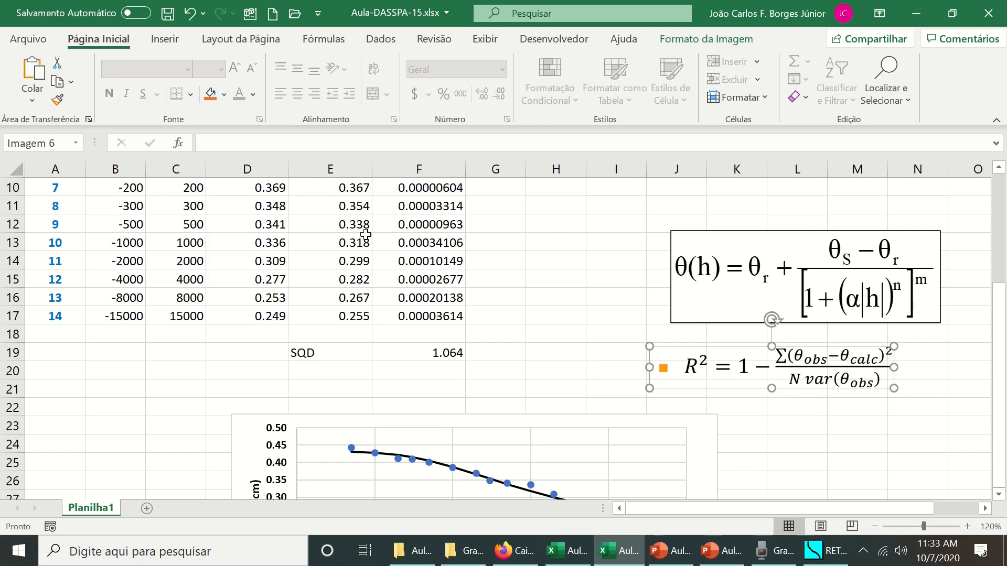
# Rename the deviations column header in F3 to "Q_Desvios"
pyautogui.scroll(3, 489, 303)
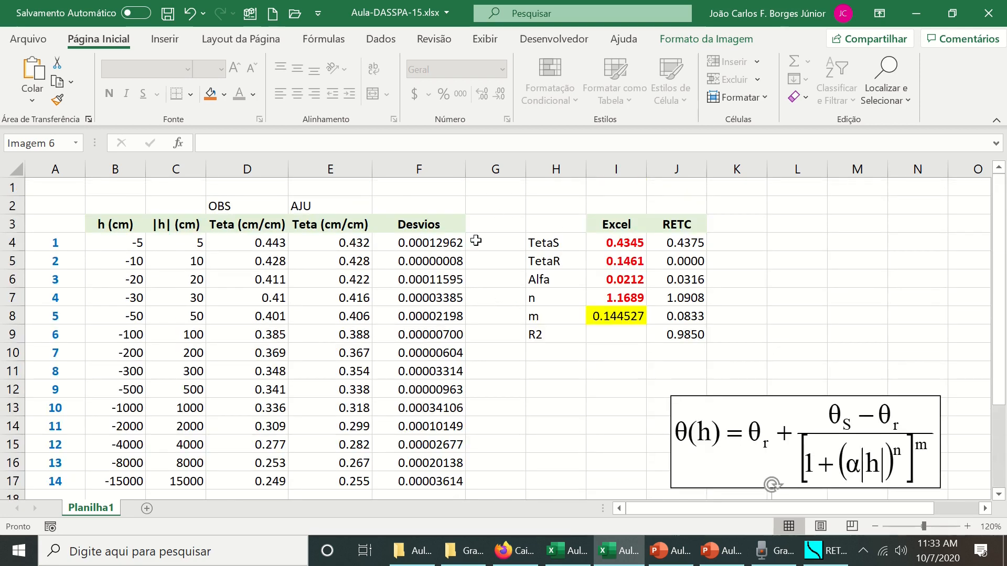
pyautogui.click(427, 226)
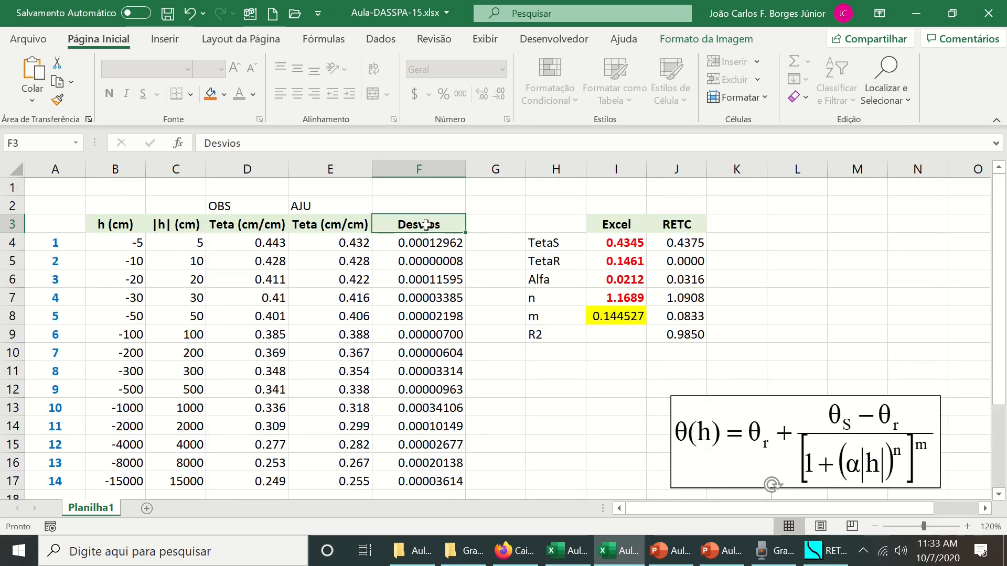
pyautogui.click(200, 143)
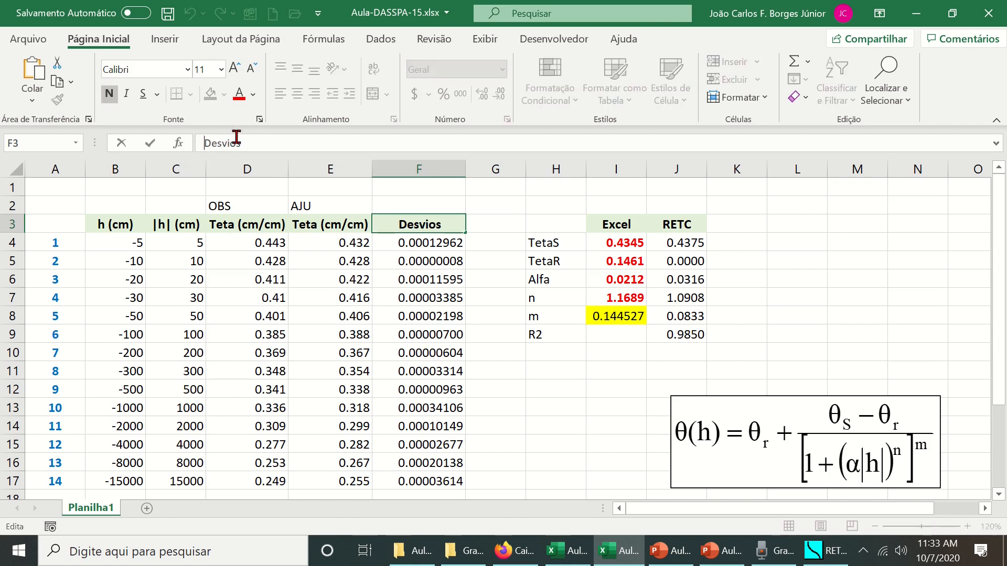
pyautogui.write('Q')
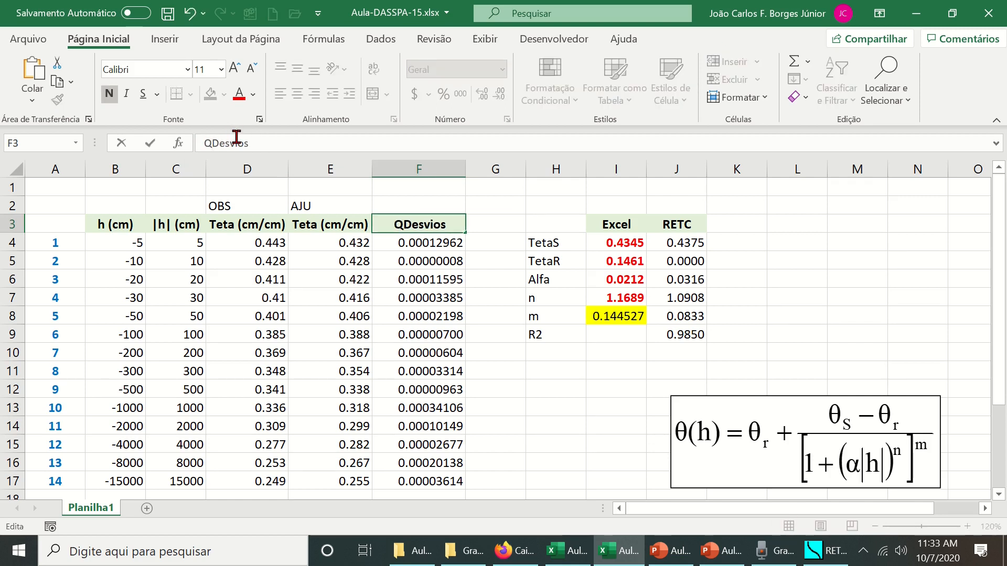
pyautogui.write('_')
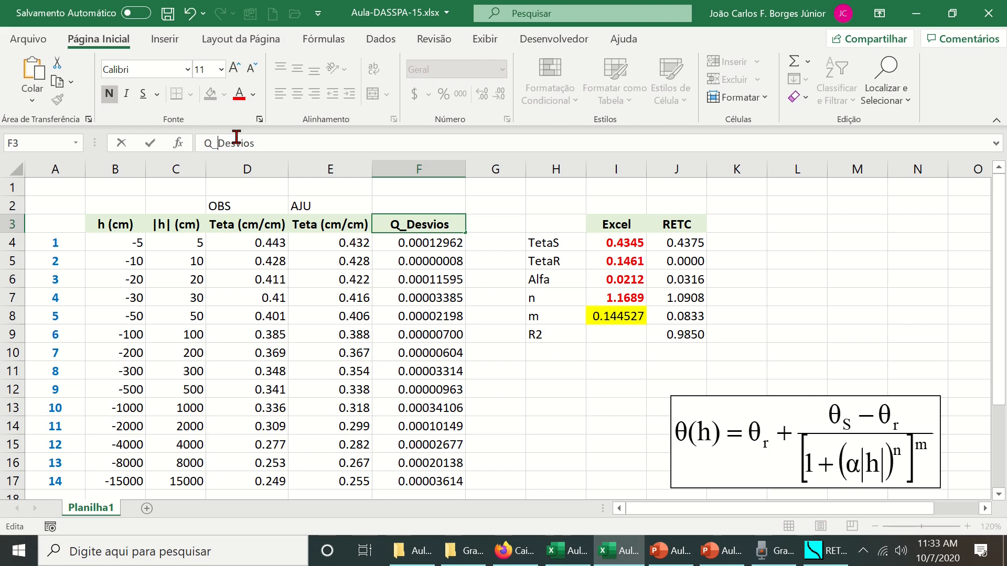
pyautogui.press('Return')
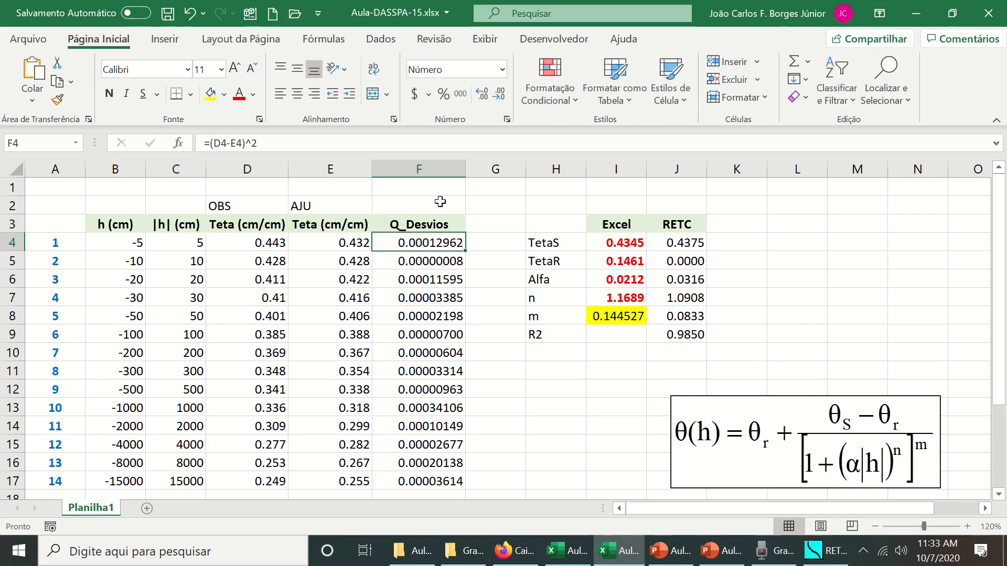
# Shift the R² equation picture slightly to the right, to around K19:N22 below the van Genuchten equation
pyautogui.scroll(-4, 844, 371)
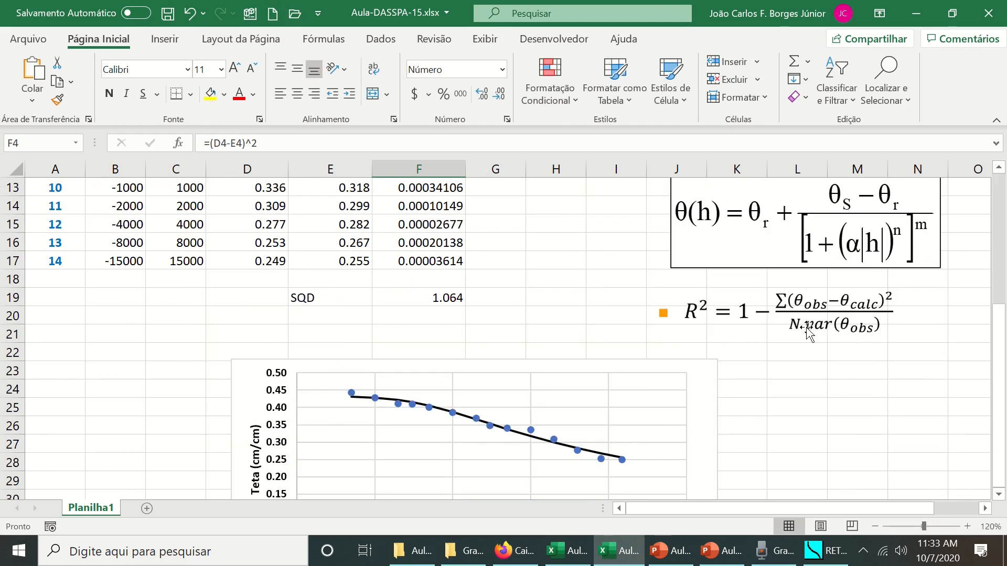
pyautogui.scroll(4, 697, 325)
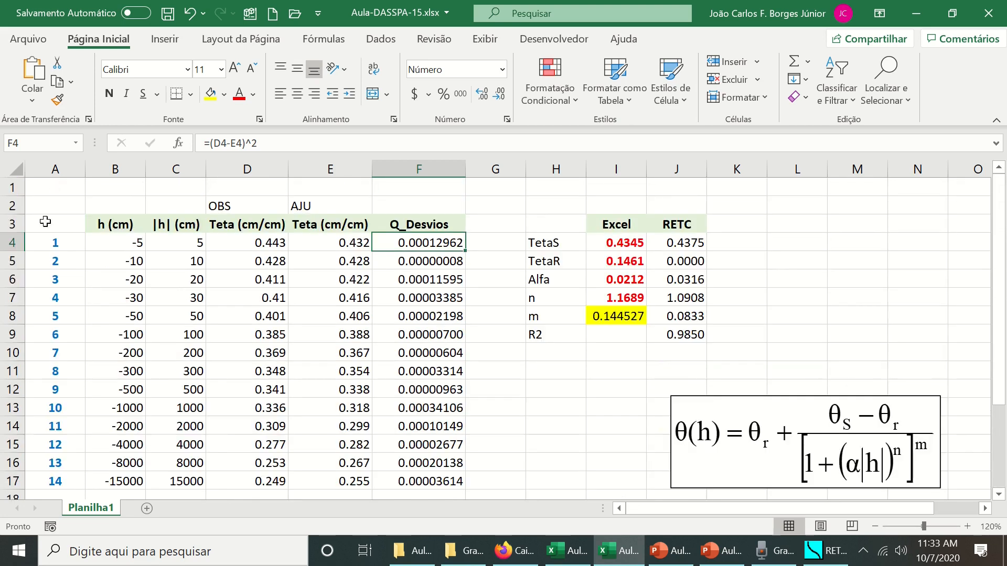
pyautogui.scroll(-4, 44, 273)
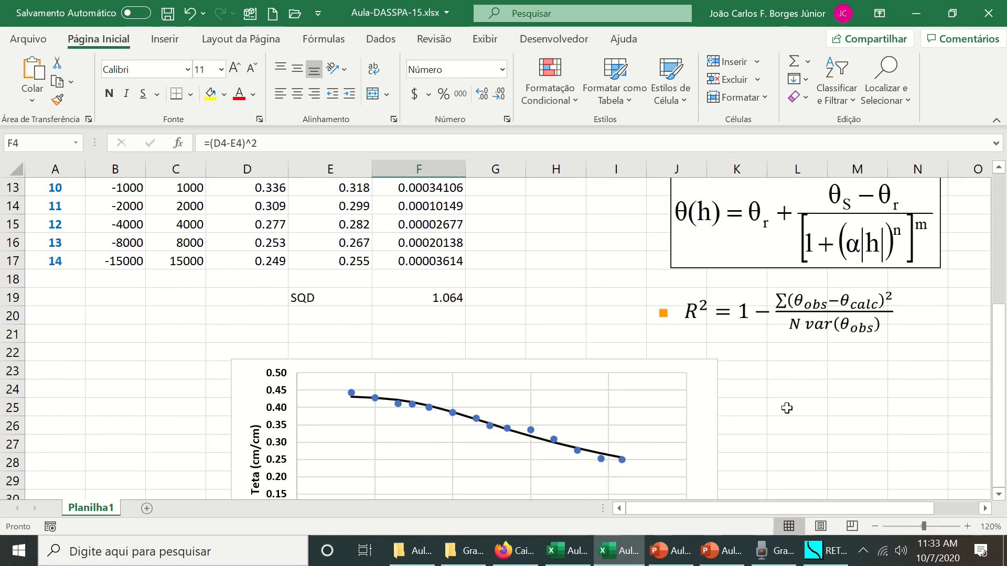
pyautogui.moveTo(778, 321); pyautogui.dragTo(843, 334)
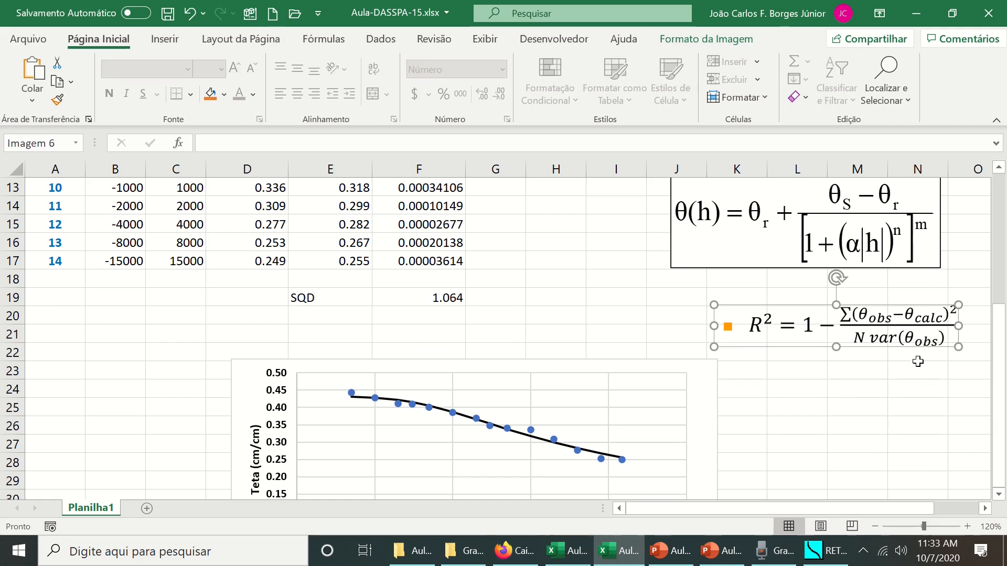
# Enter the label "N" in A20 and the number of points, 14, in B20
pyautogui.scroll(4, 305, 322)
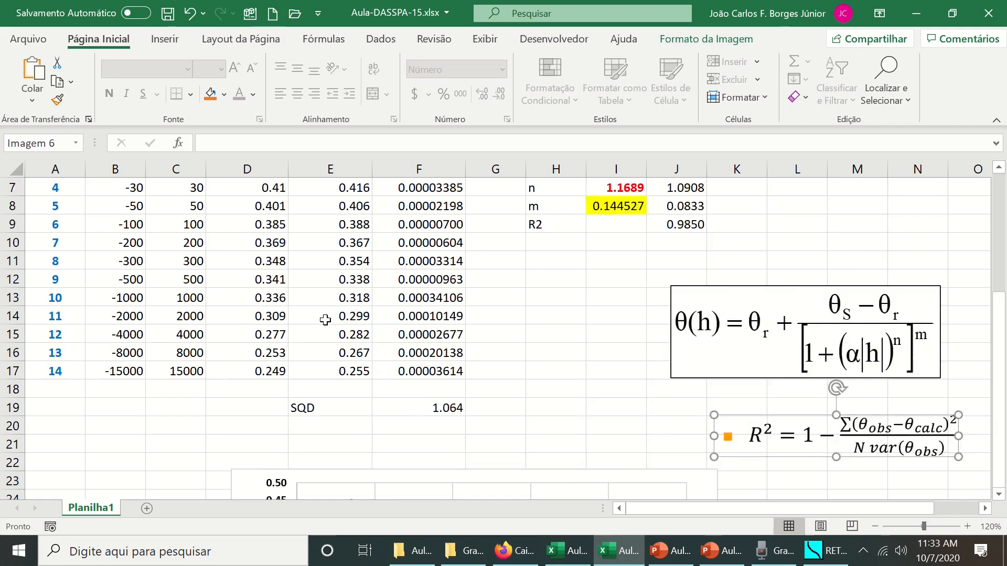
pyautogui.scroll(-3, 325, 320)
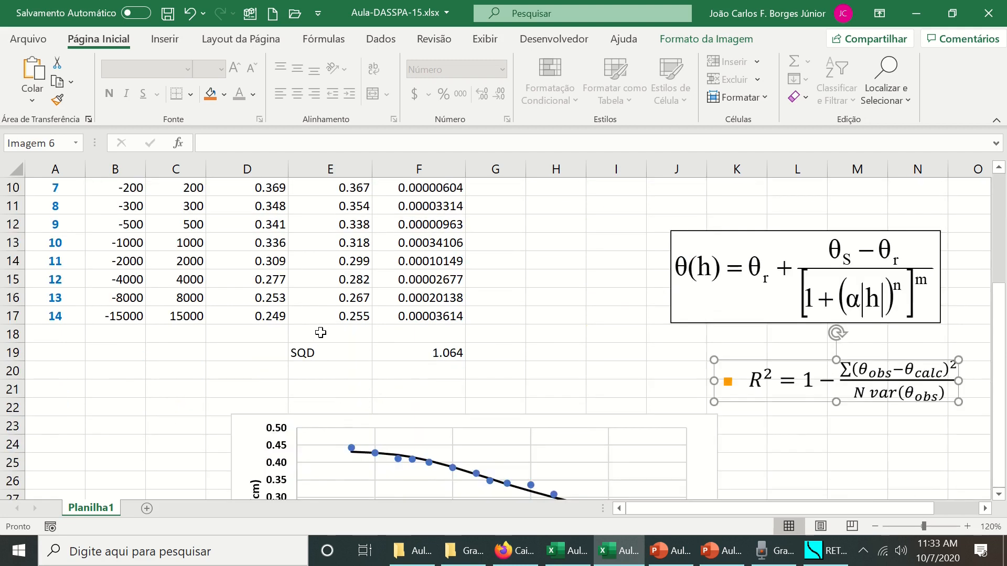
pyautogui.scroll(3, 279, 337)
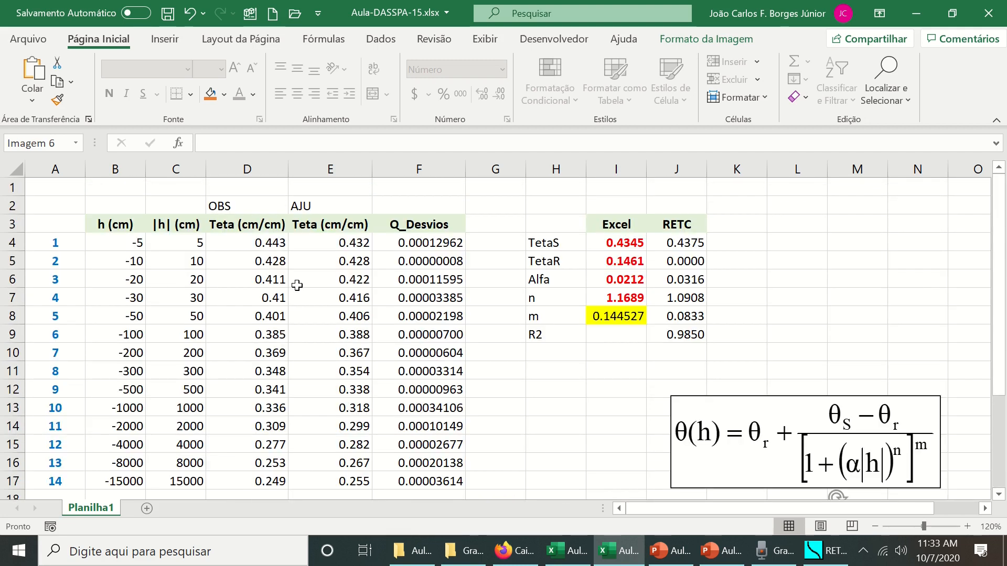
pyautogui.scroll(-4, 296, 285)
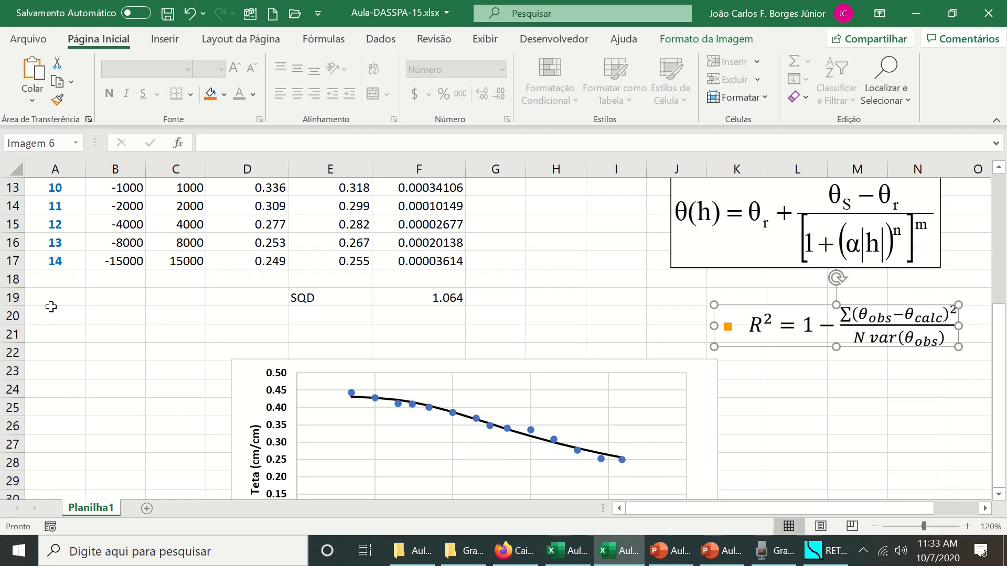
pyautogui.click(55, 314)
pyautogui.write('N')
pyautogui.press('Tab')
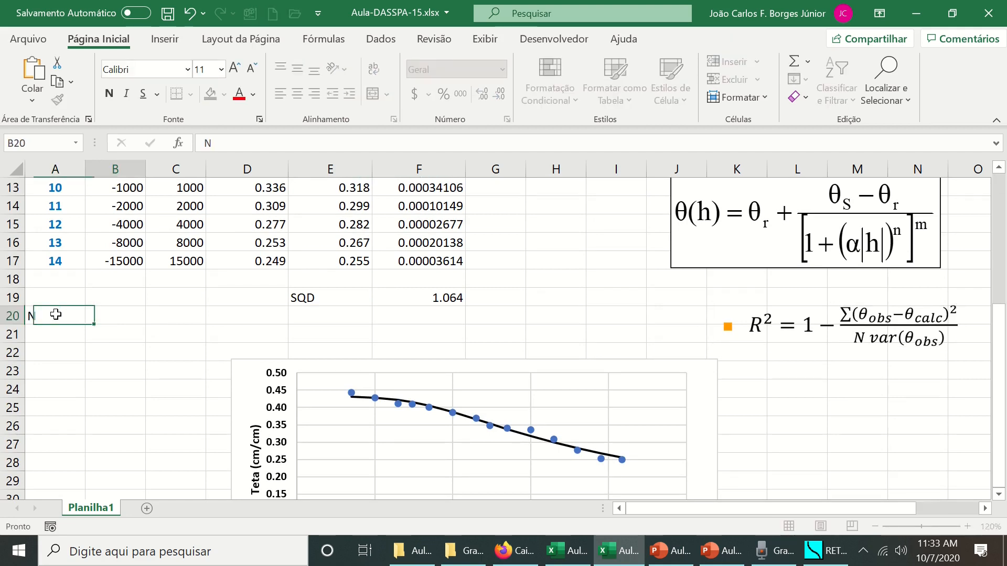
pyautogui.write('14')
pyautogui.press('Return')
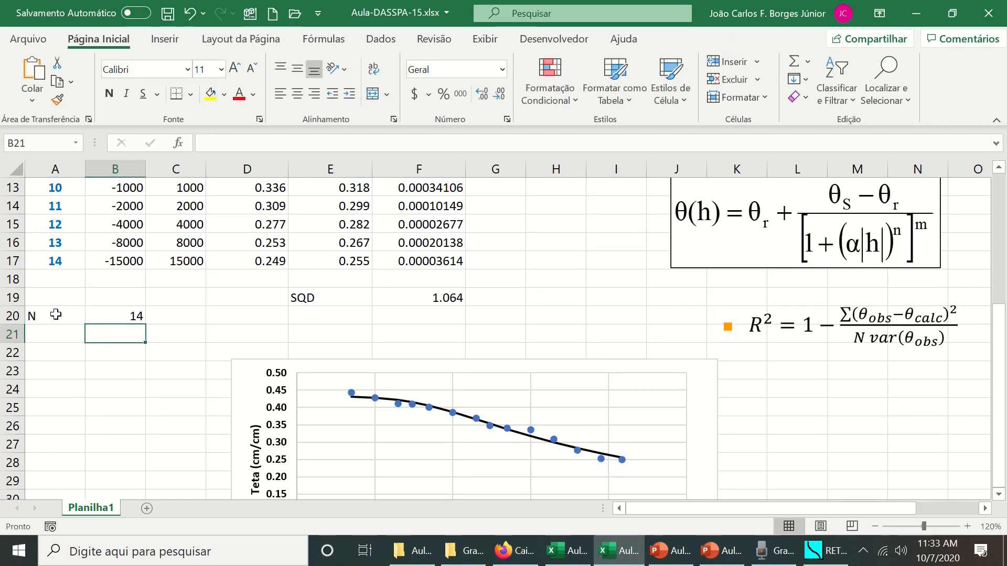
# Enter the label "Var teta obs" in A21
pyautogui.press('Left')
pyautogui.write('Va')
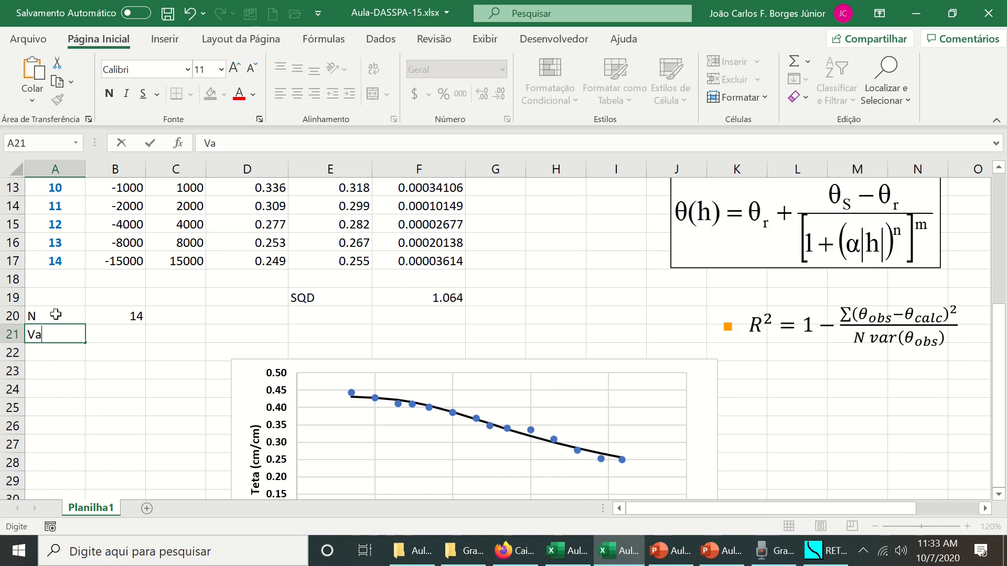
pyautogui.write('r teta obs')
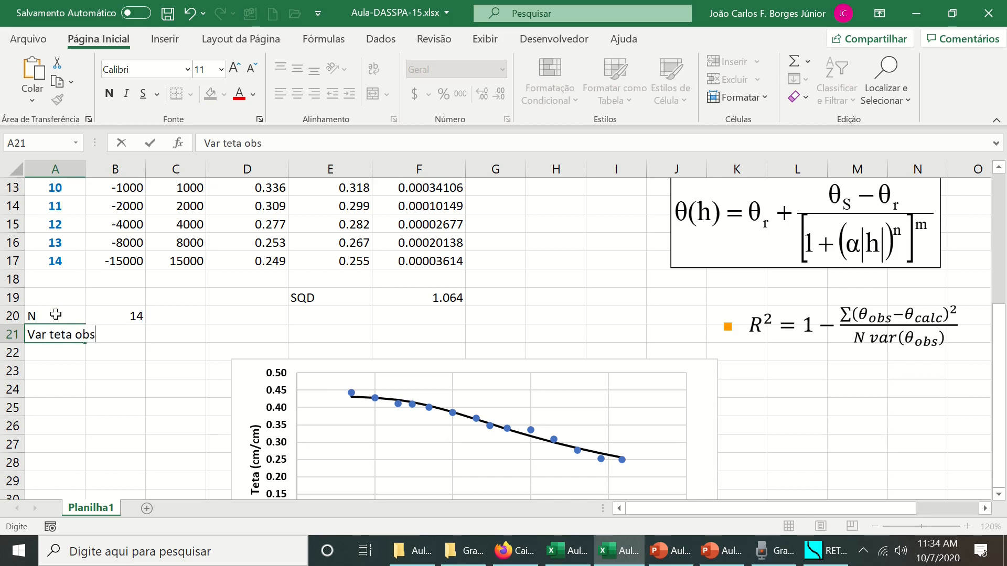
pyautogui.press('Tab')
pyautogui.press('Tab')
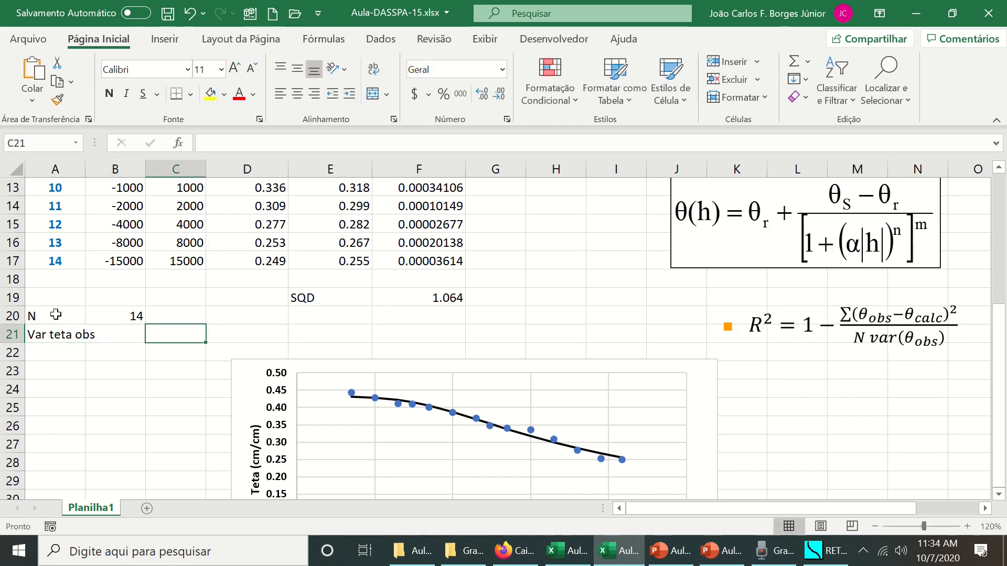
# Insert the VAR.A function from the Estatística category in B21
pyautogui.click(135, 332)
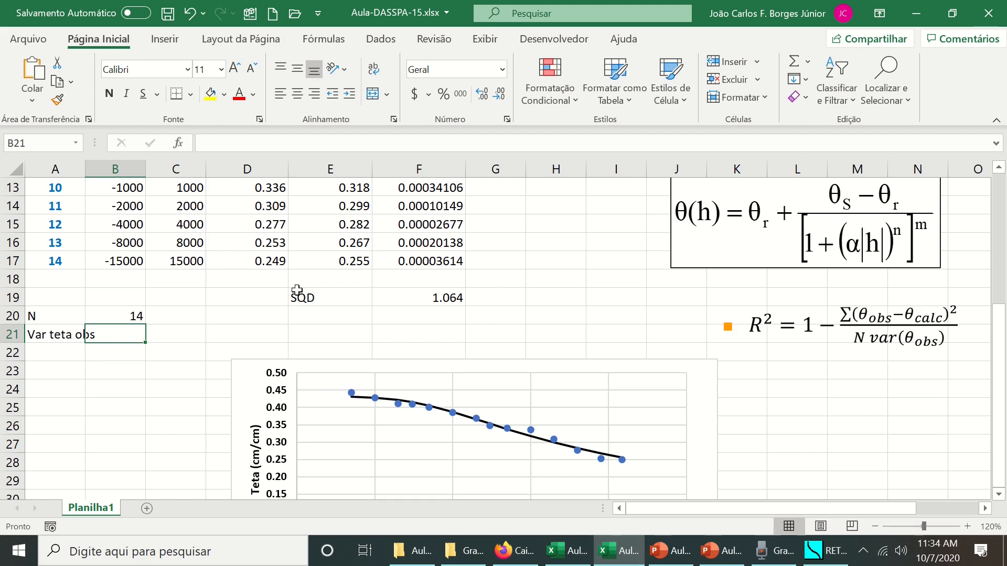
pyautogui.click(178, 143)
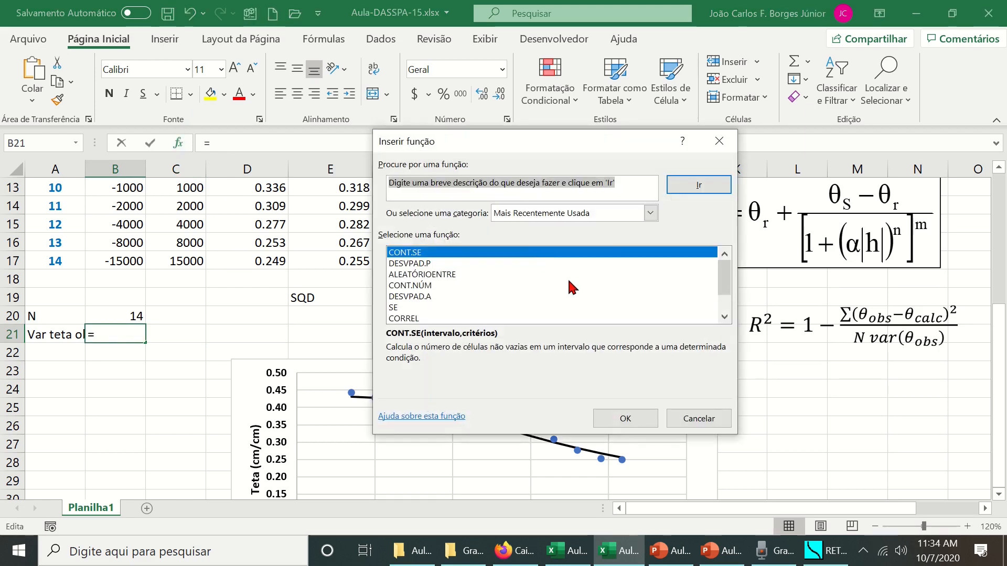
pyautogui.click(650, 213)
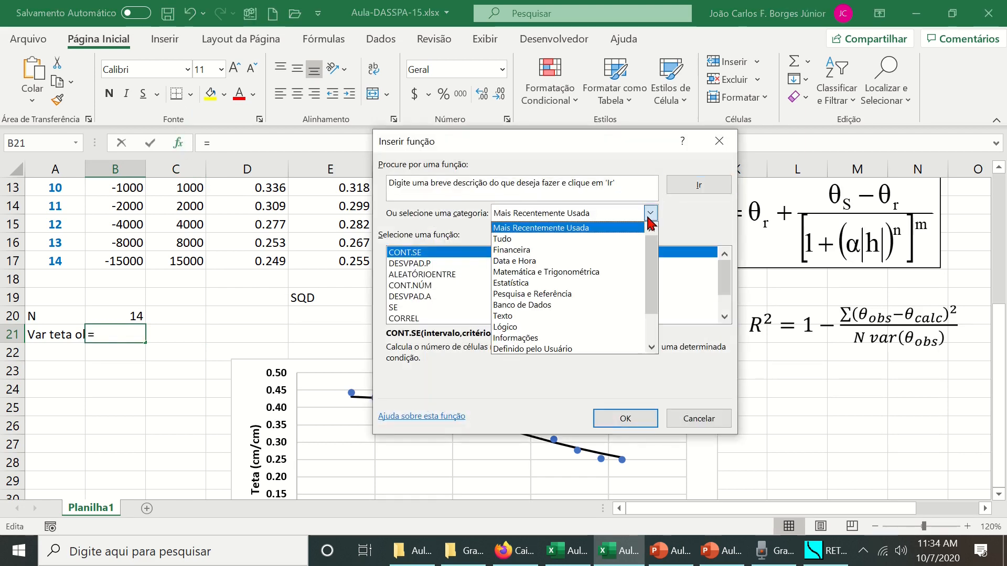
pyautogui.click(548, 284)
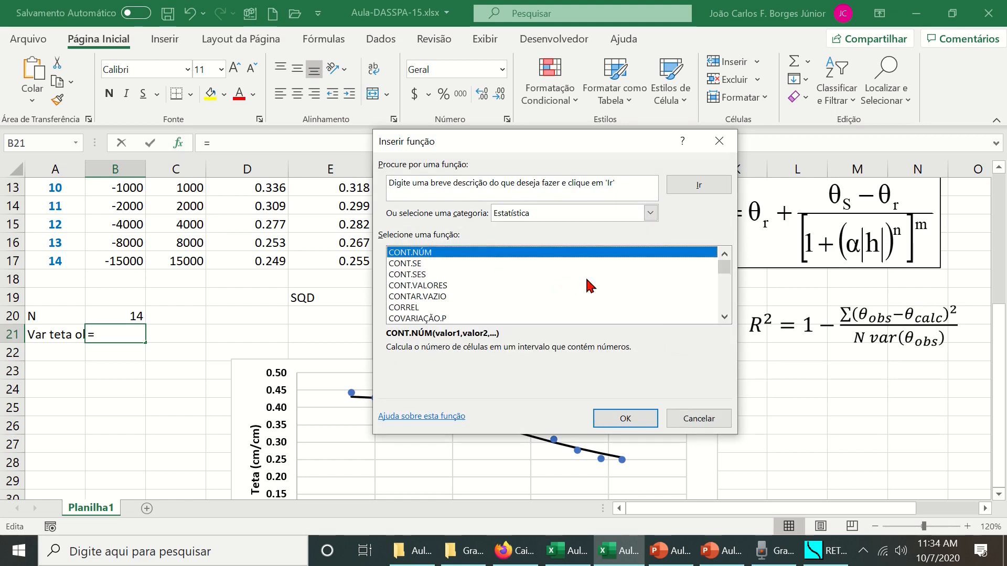
pyautogui.scroll(-5, 589, 287)
pyautogui.scroll(-8, 590, 293)
pyautogui.scroll(-15, 592, 298)
pyautogui.scroll(-1, 597, 302)
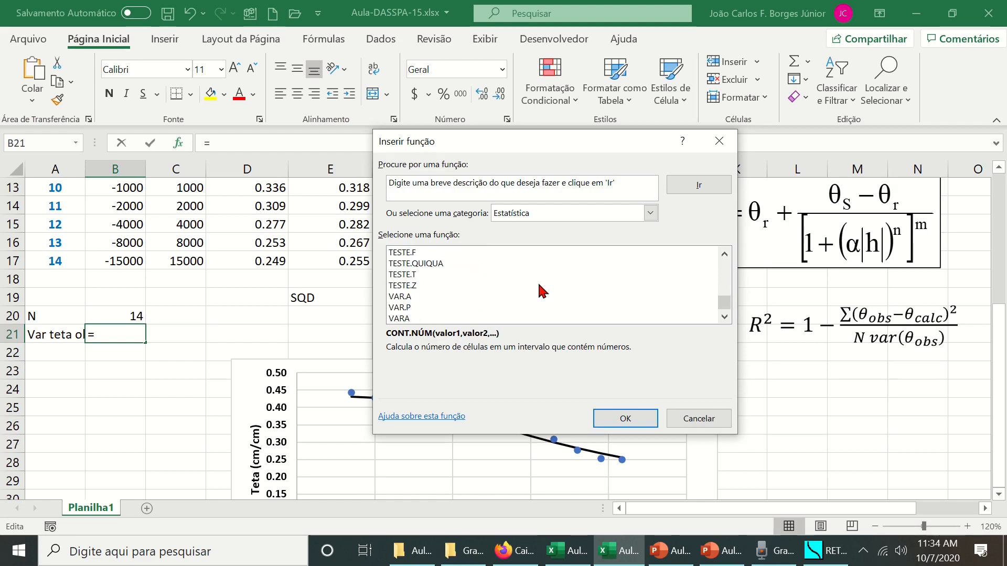
pyautogui.click(412, 297)
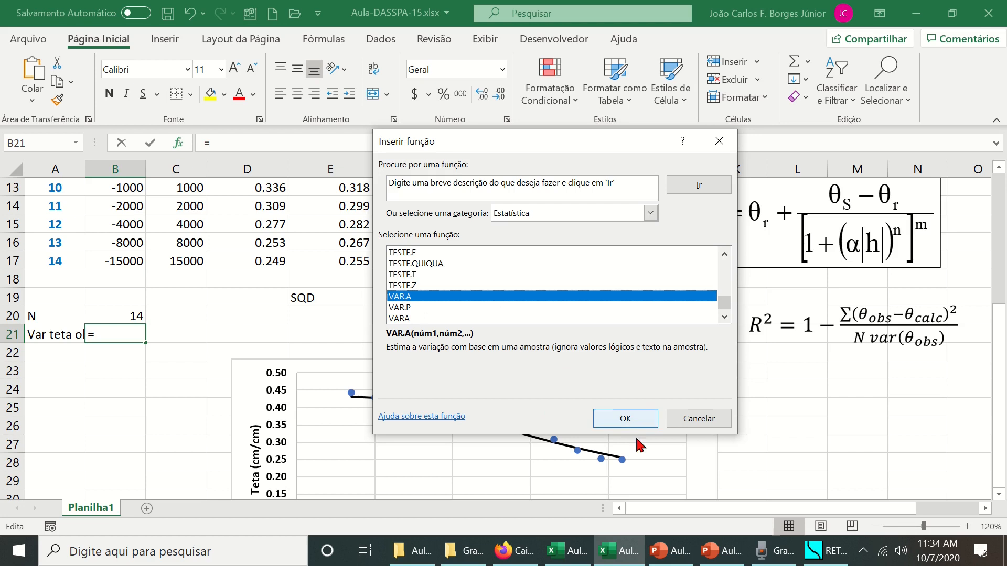
pyautogui.click(625, 418)
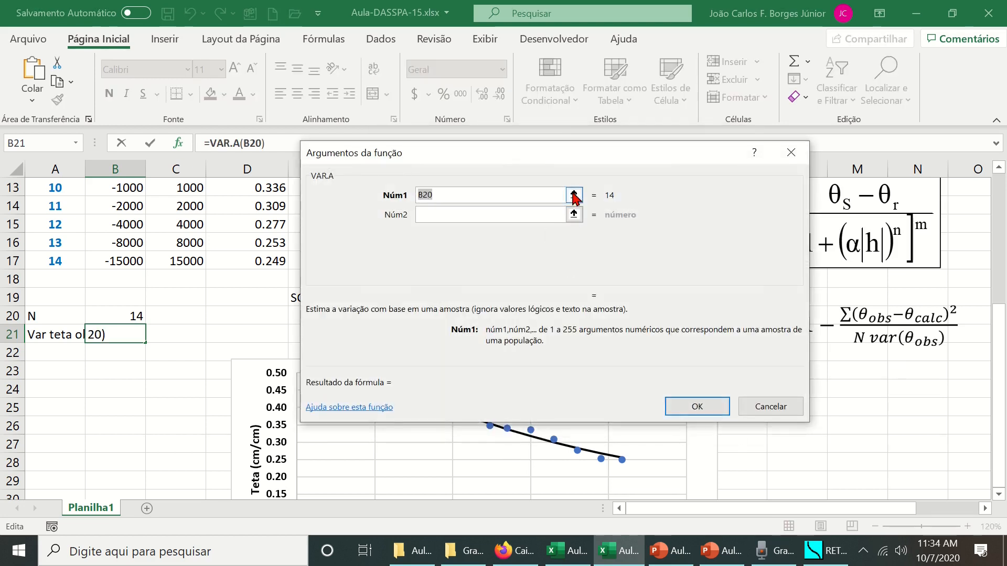
# Set the observed teta values D4:D17 as the VAR.A argument and complete the formula in B21
pyautogui.click(574, 195)
pyautogui.scroll(4, 331, 265)
pyautogui.click(245, 241)
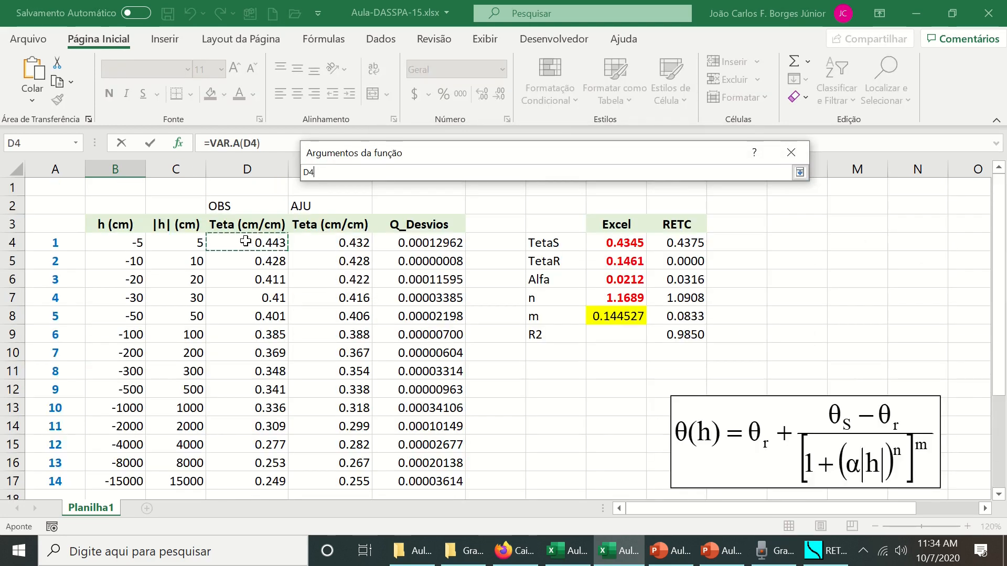
pyautogui.hotkey('ctrl', 'shift', 'Down')
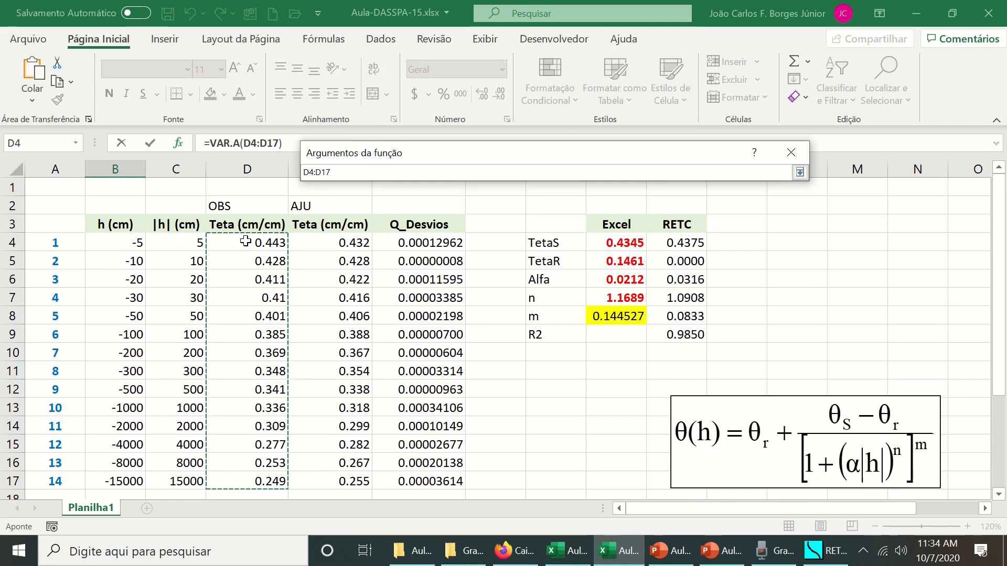
pyautogui.click(799, 172)
pyautogui.click(697, 407)
# Display the variance in B21 with four decimals and autofit column A to its contents
pyautogui.scroll(-3, 187, 388)
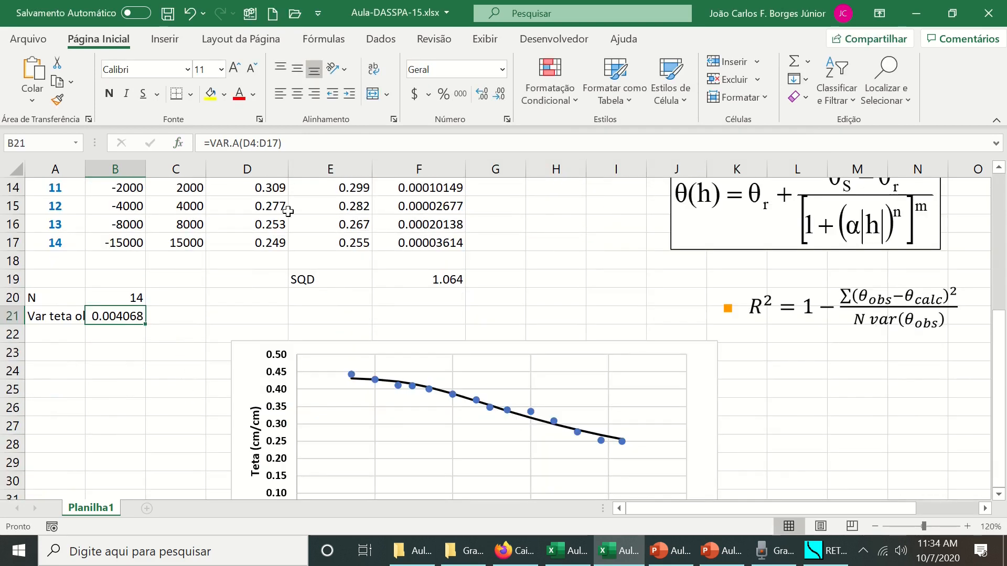
pyautogui.click(500, 95)
pyautogui.click(500, 95)
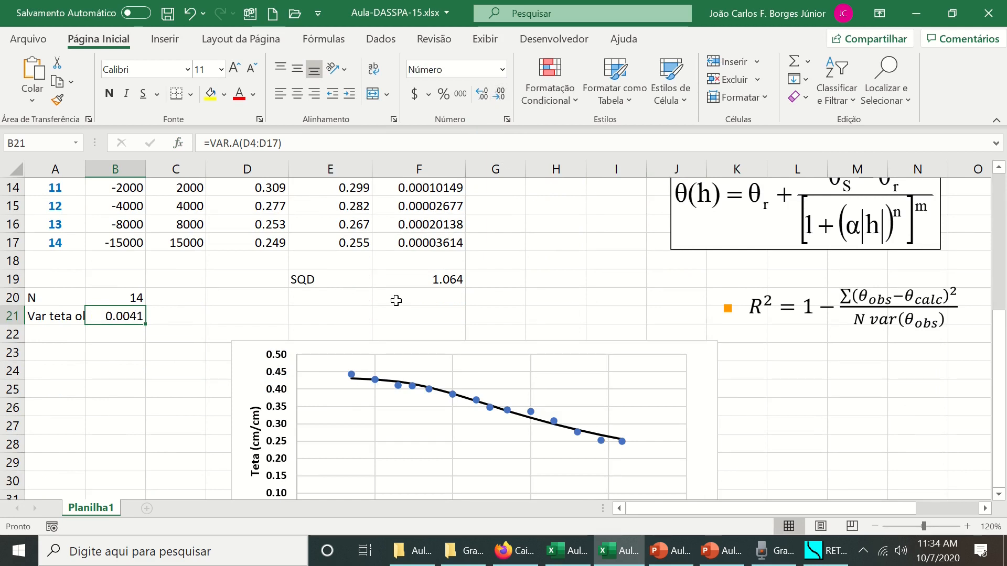
pyautogui.doubleClick(85, 167)
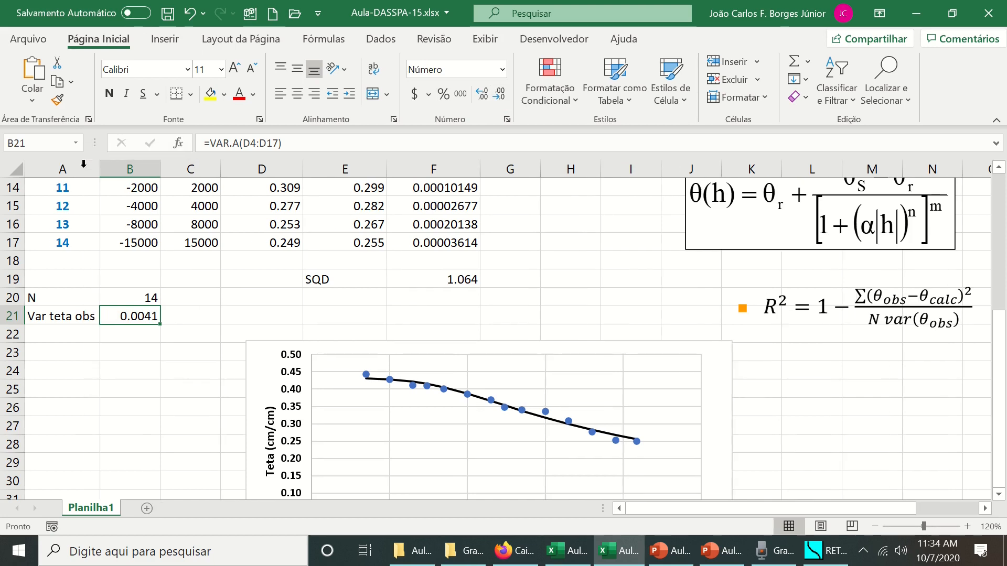
# Rearrange the equation pictures so R² sits around J11:N13, directly above the van Genuchten equation, around J14:N19
pyautogui.moveTo(865, 302); pyautogui.dragTo(775, 294)
pyautogui.scroll(4, 842, 361)
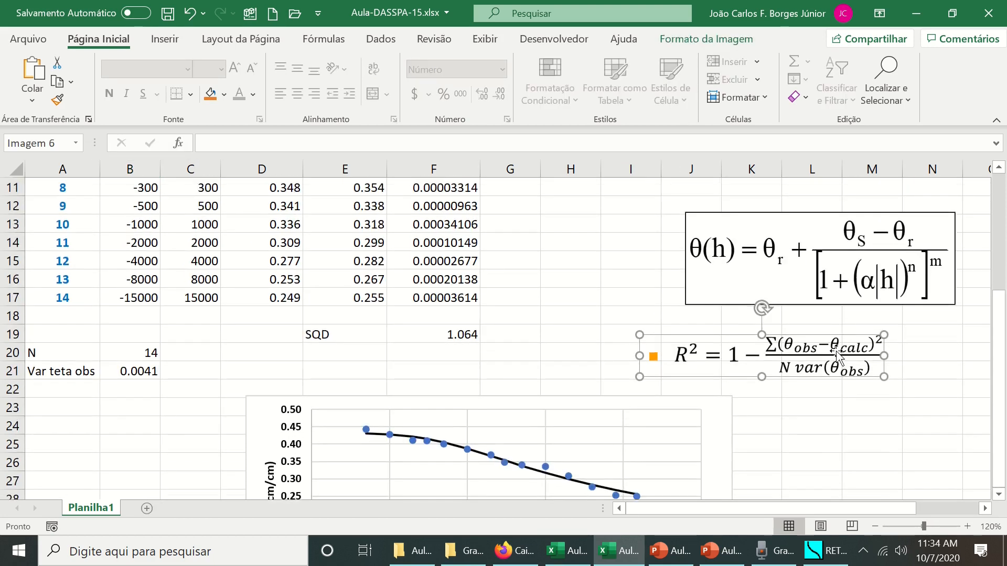
pyautogui.scroll(-2, 842, 361)
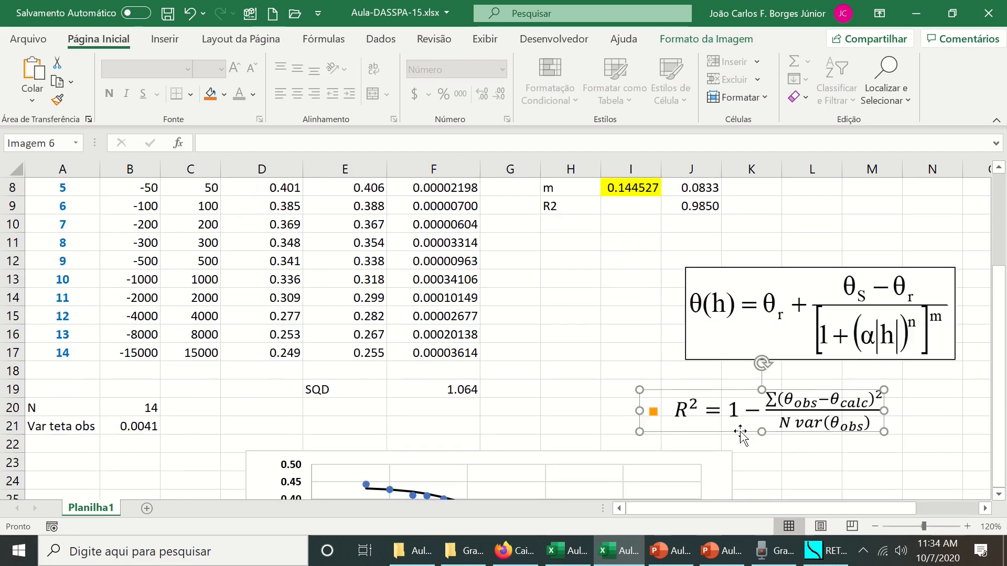
pyautogui.moveTo(758, 415); pyautogui.dragTo(802, 235)
pyautogui.moveTo(811, 335); pyautogui.dragTo(801, 366)
pyautogui.moveTo(811, 239); pyautogui.dragTo(824, 276)
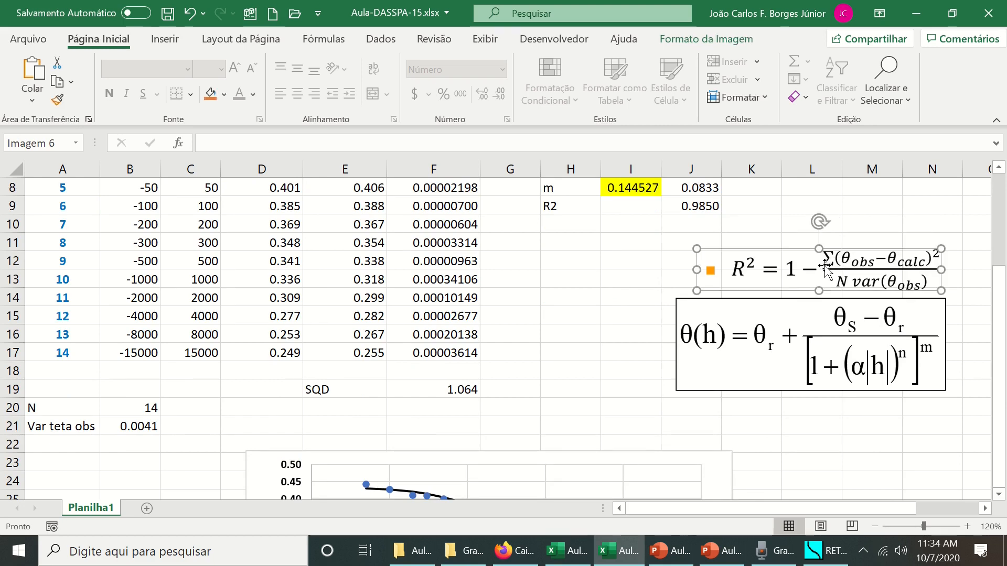
# Start the R2 formula in I9 with =1-SOMA over the squared deviations F4:F17
pyautogui.click(629, 207)
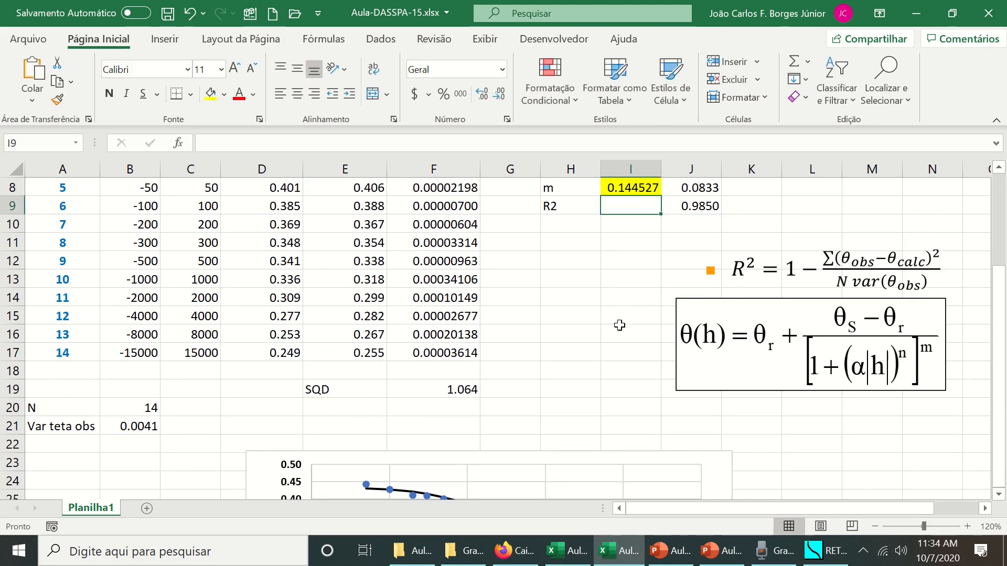
pyautogui.write('=1-')
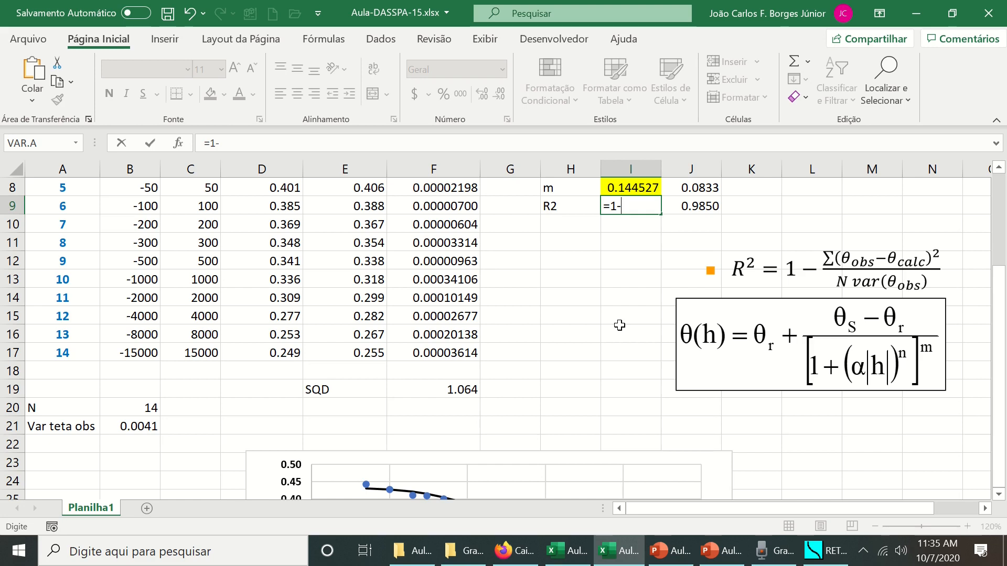
pyautogui.write('soma')
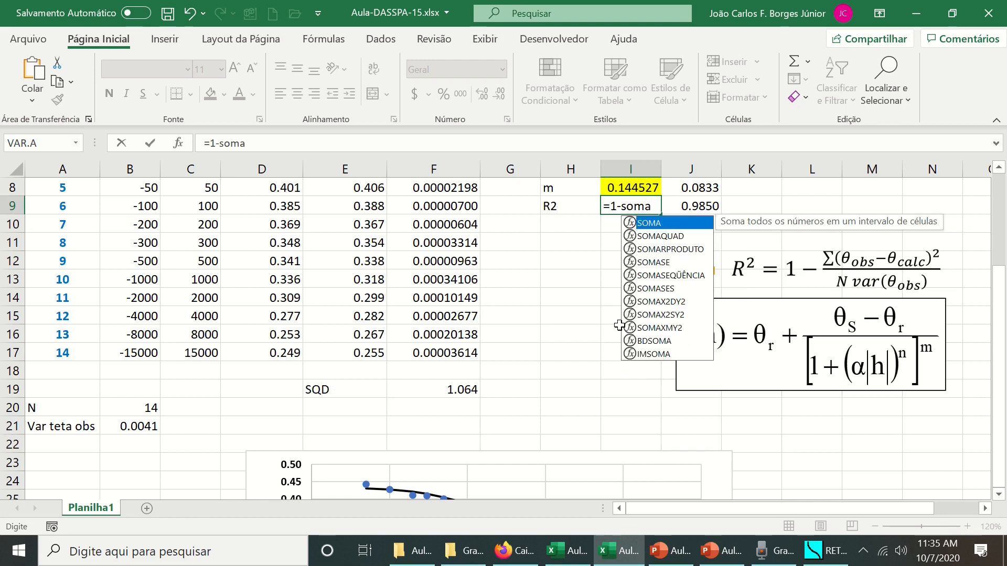
pyautogui.write('(')
pyautogui.press('Left')
pyautogui.press('Left')
pyautogui.press('Left')
pyautogui.press('Up')
pyautogui.press('Up')
pyautogui.press('Up')
pyautogui.press('Up')
pyautogui.press('Up')
pyautogui.press('Up')
pyautogui.press('Down')
pyautogui.press('Down')
pyautogui.press('Up')
pyautogui.hotkey('ctrl', 'shift', 'Down')
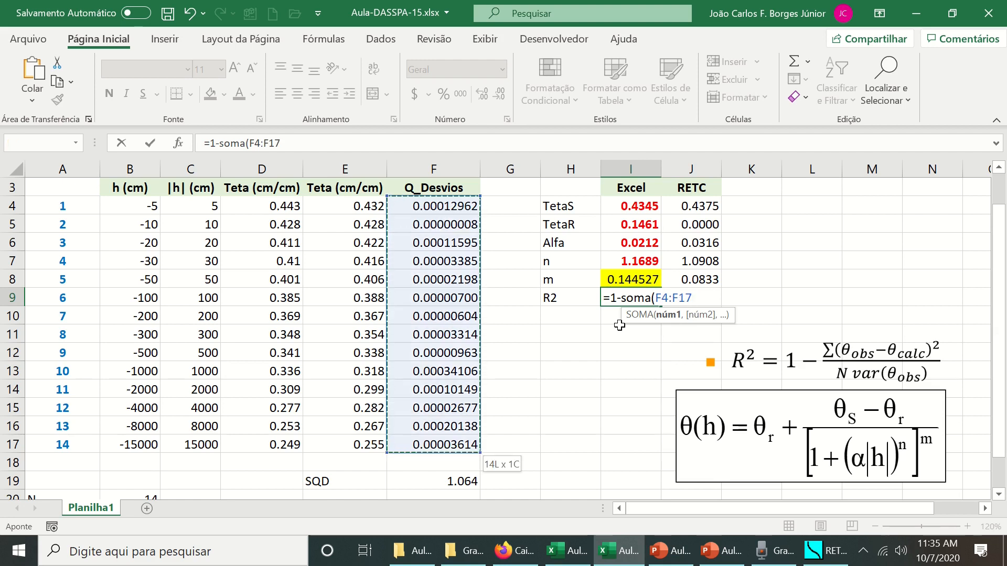
# Divide the sum in the I9 formula by (B20*B21), the number of points times the observed variance, and complete it
pyautogui.write(')/(')
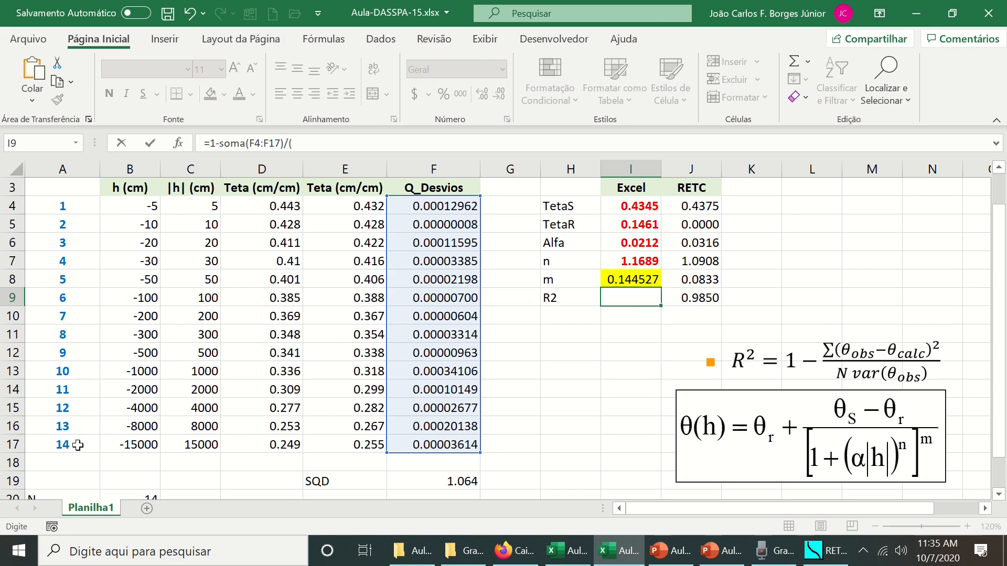
pyautogui.scroll(-2, 103, 449)
pyautogui.write('/(')
pyautogui.click(139, 393)
pyautogui.write('*')
pyautogui.click(153, 409)
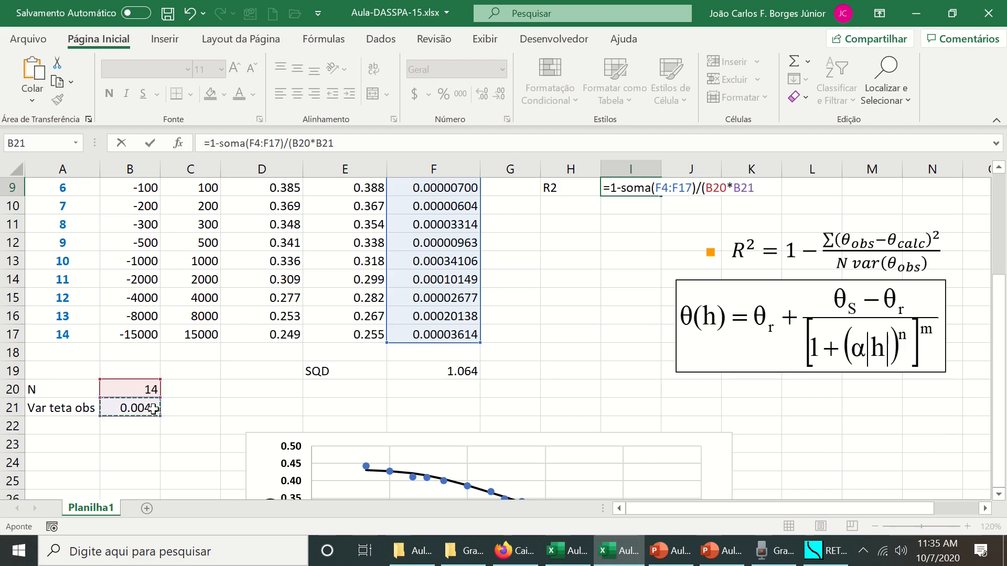
pyautogui.write(')')
pyautogui.press('Return')
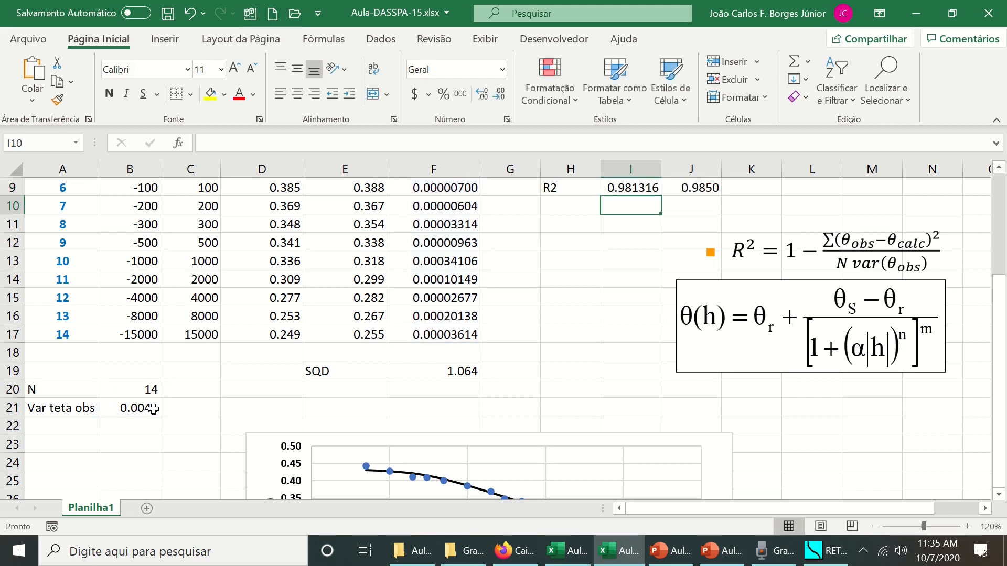
# Display the Excel R2 value in I9 with four decimals
pyautogui.scroll(3, 446, 490)
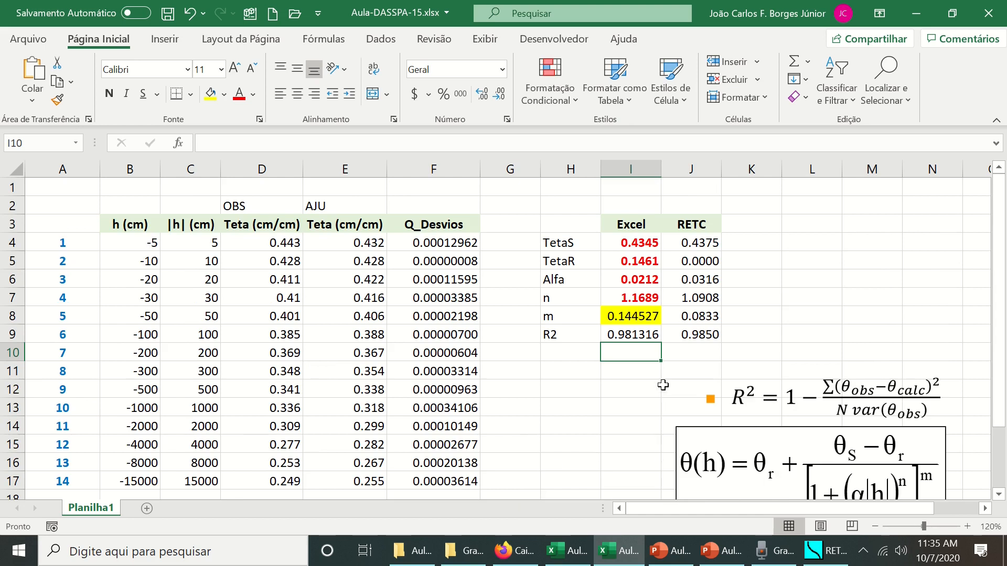
pyautogui.click(635, 332)
pyautogui.click(499, 94)
pyautogui.click(499, 94)
pyautogui.click(499, 94)
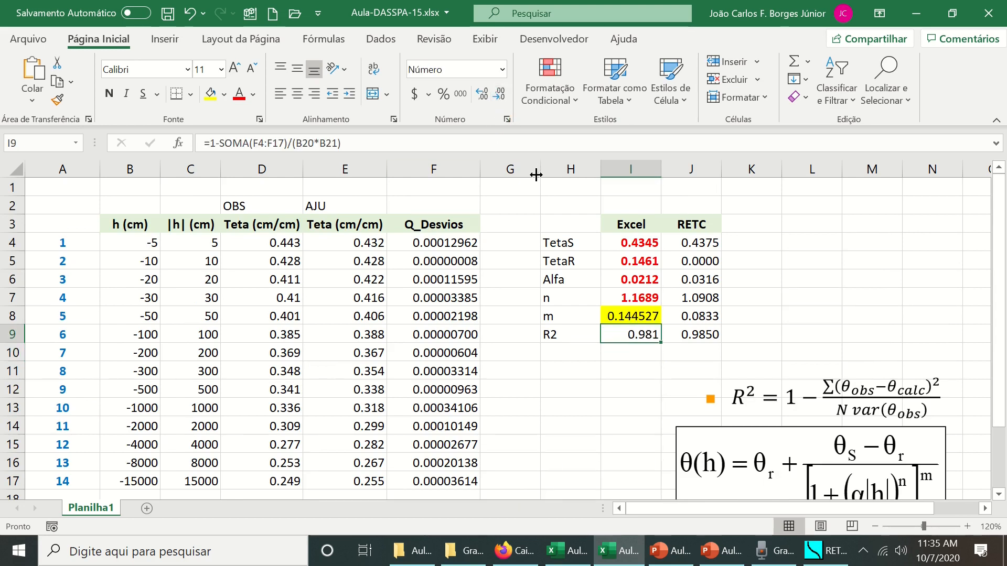
pyautogui.click(482, 94)
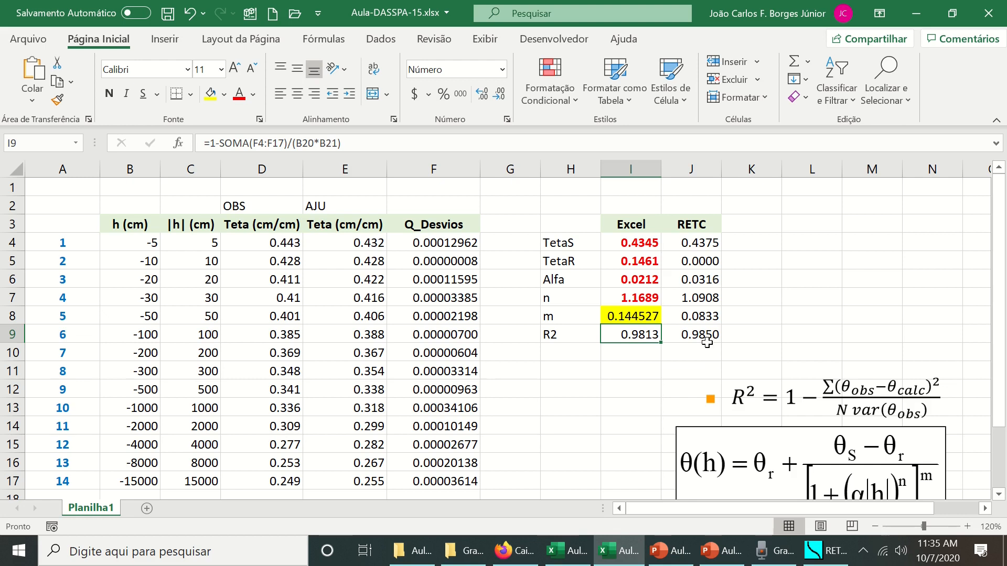
# Rerun Solver with GRG Não Linear to minimize F19 by changing I4:I7, keep the solution, and check SQD and the fitted parameters
pyautogui.scroll(-1, 707, 341)
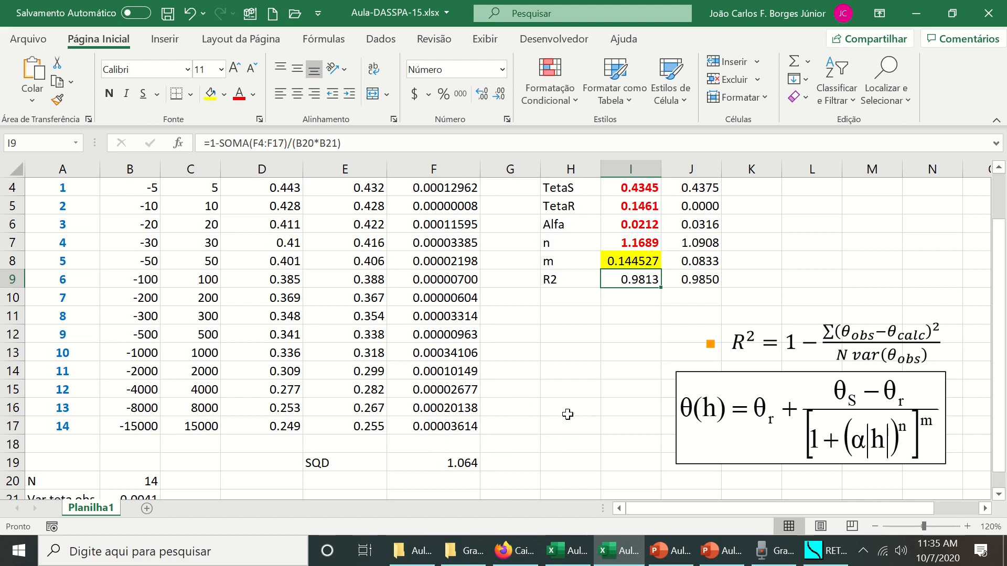
pyautogui.scroll(1, 567, 414)
pyautogui.click(381, 39)
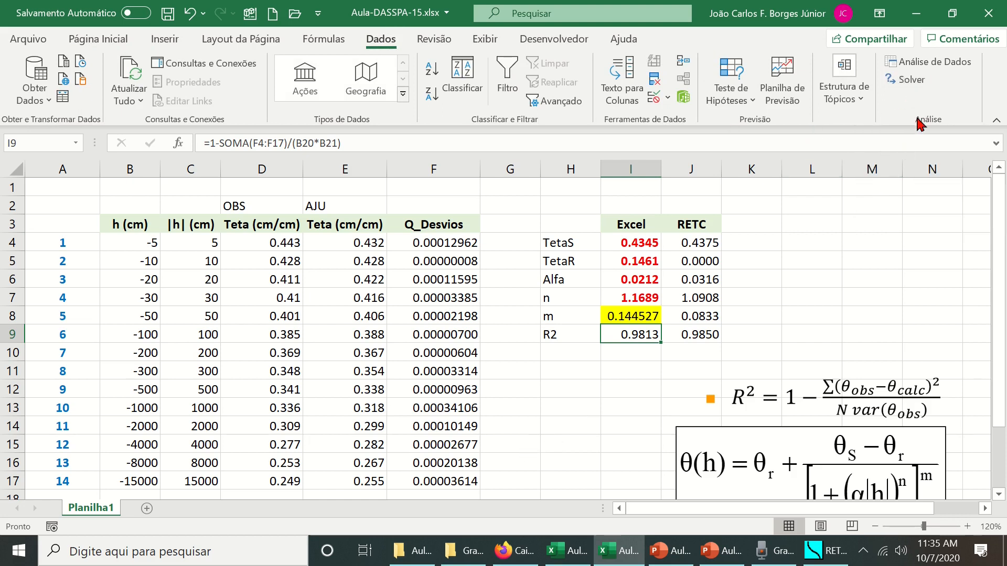
pyautogui.click(905, 79)
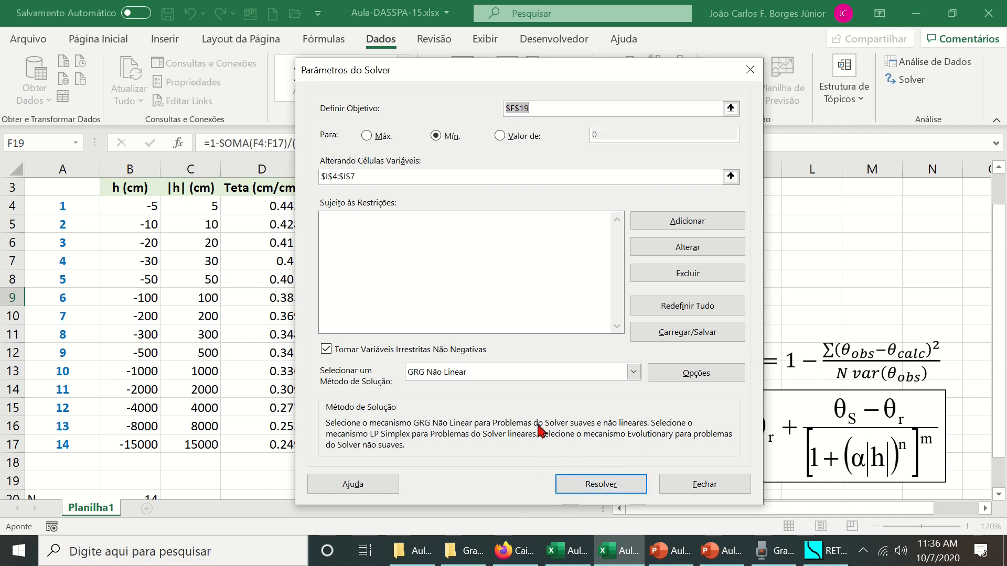
pyautogui.click(605, 488)
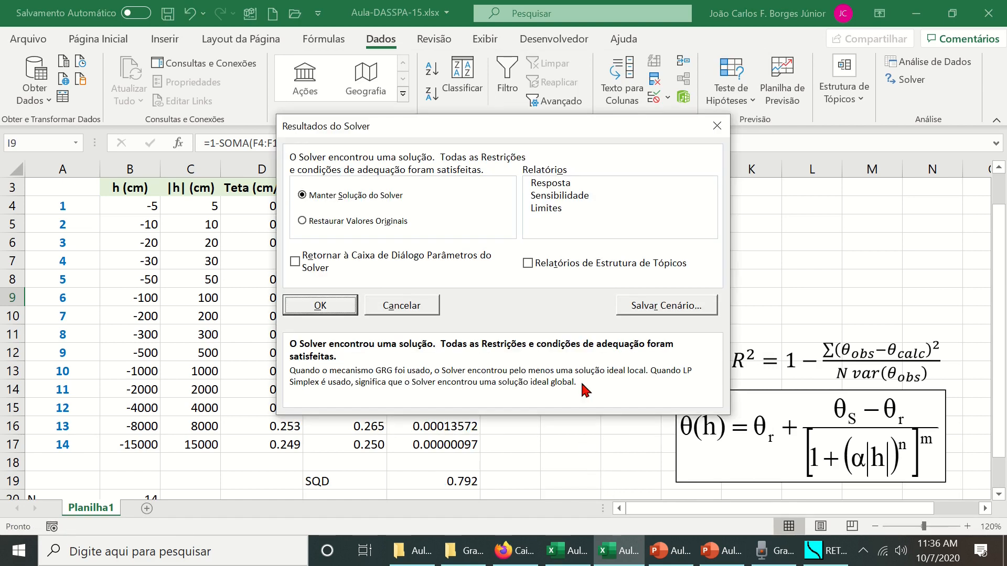
pyautogui.click(341, 312)
pyautogui.scroll(-1, 545, 419)
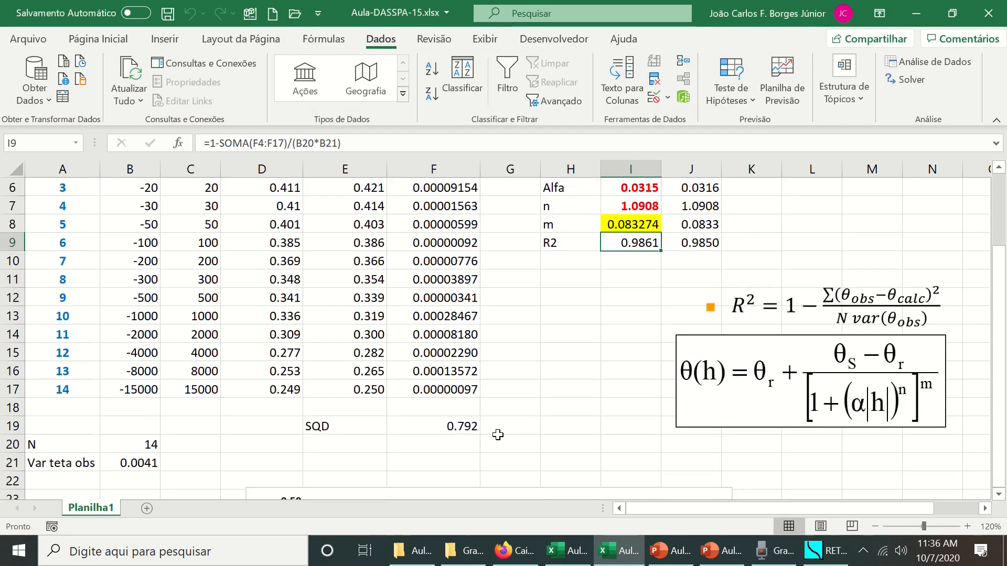
pyautogui.click(446, 429)
pyautogui.scroll(1, 545, 447)
pyautogui.scroll(1, 545, 447)
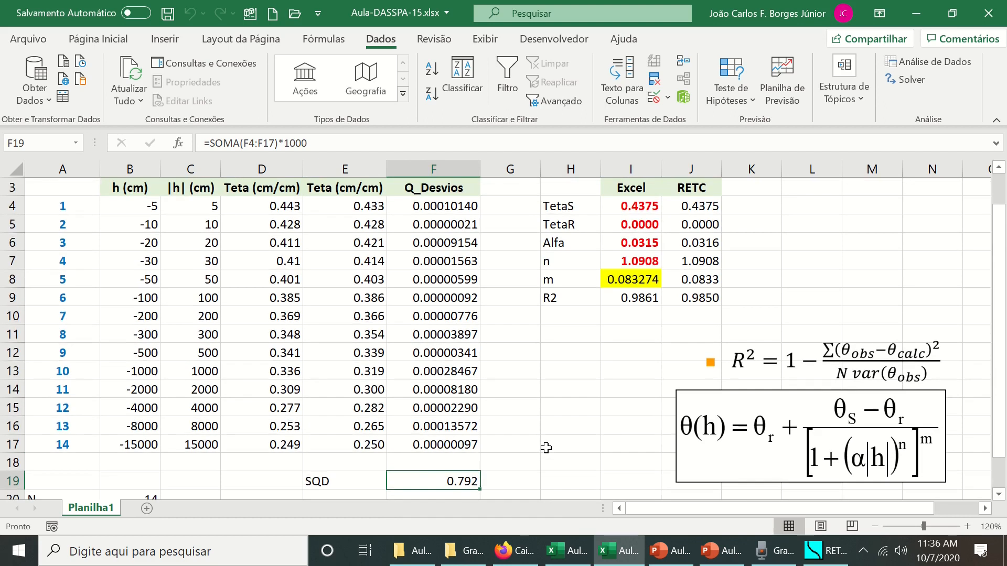
pyautogui.scroll(-1, 545, 448)
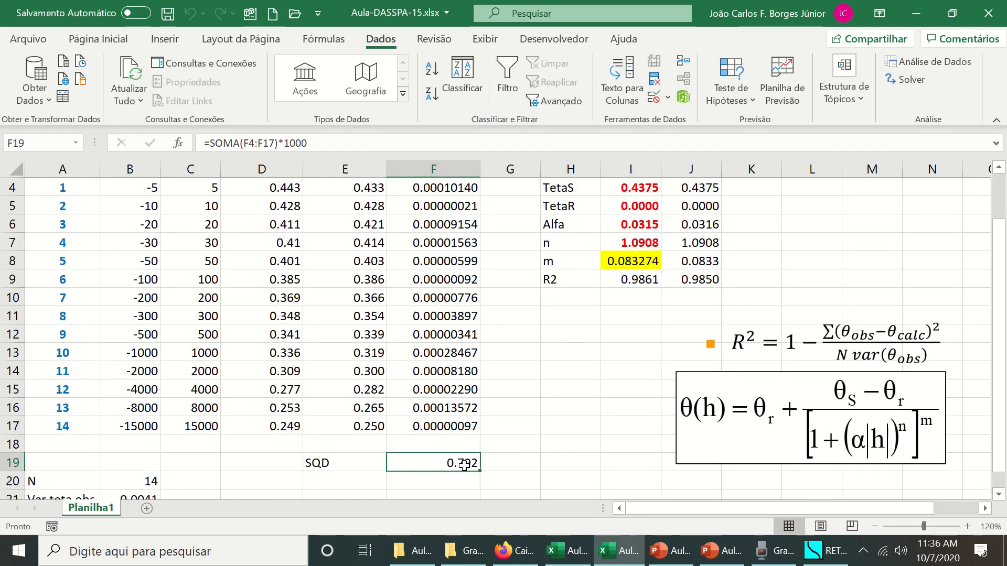
# Review SQD in F19 and the R2 formula in I9, comparing the Excel parameters and R2 with the RETC values
pyautogui.scroll(1, 629, 377)
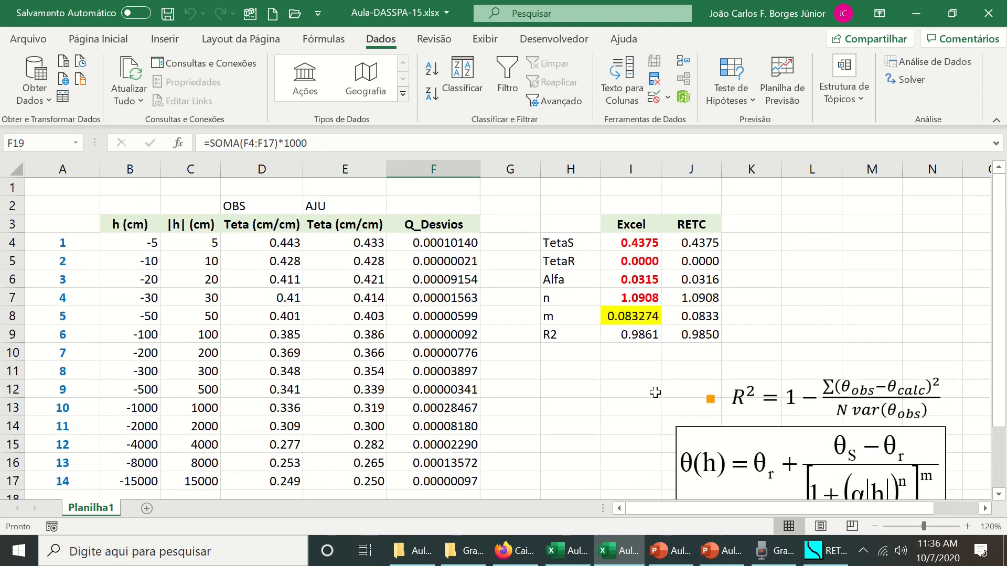
pyautogui.scroll(-2, 544, 442)
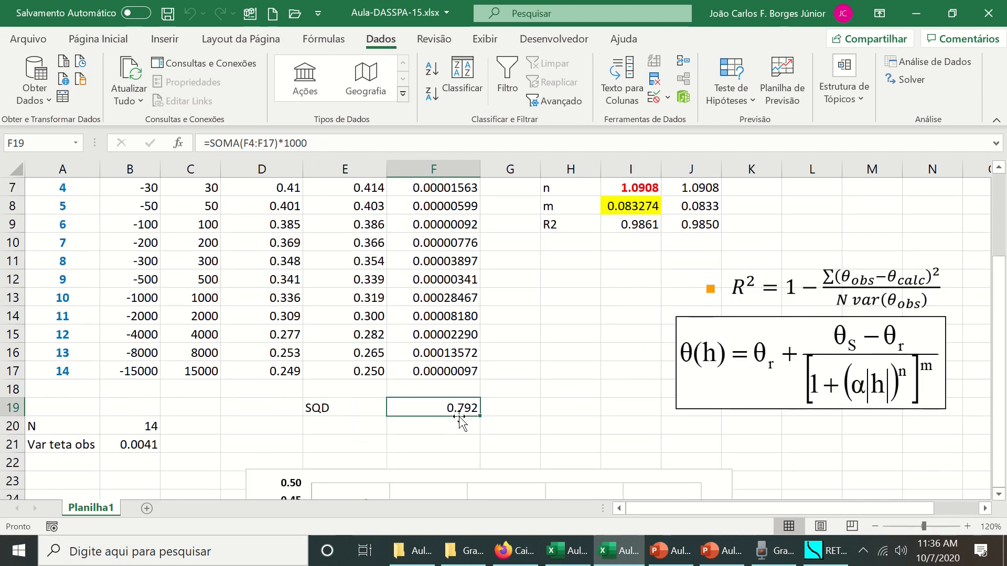
pyautogui.scroll(1, 458, 413)
pyautogui.scroll(1, 457, 413)
pyautogui.click(635, 282)
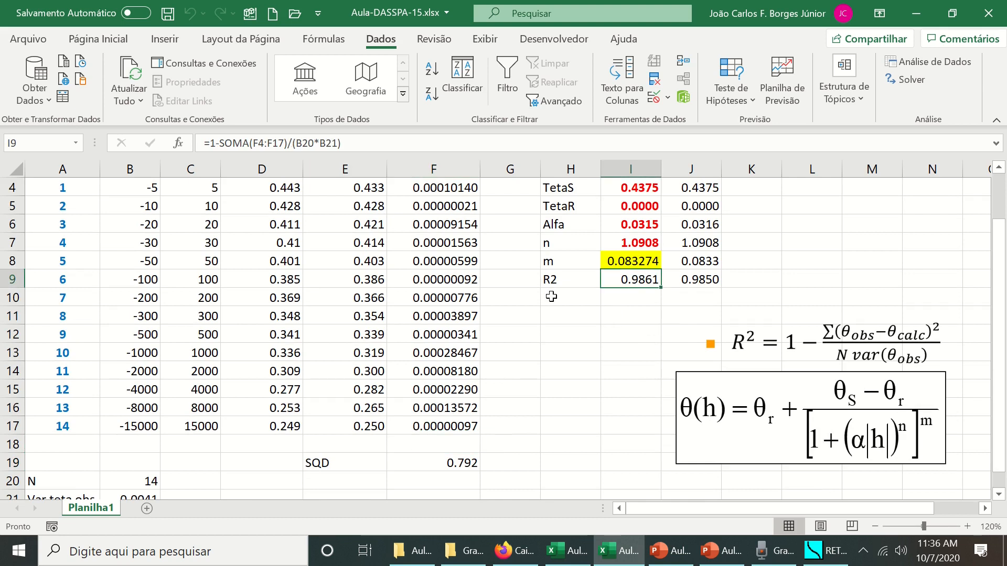
pyautogui.scroll(1, 551, 297)
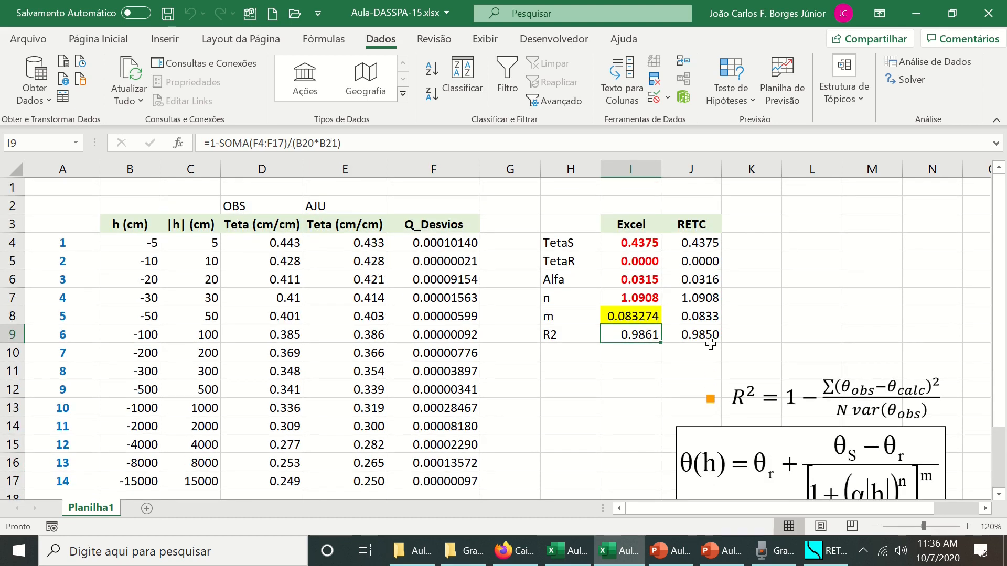
pyautogui.scroll(-7, 682, 341)
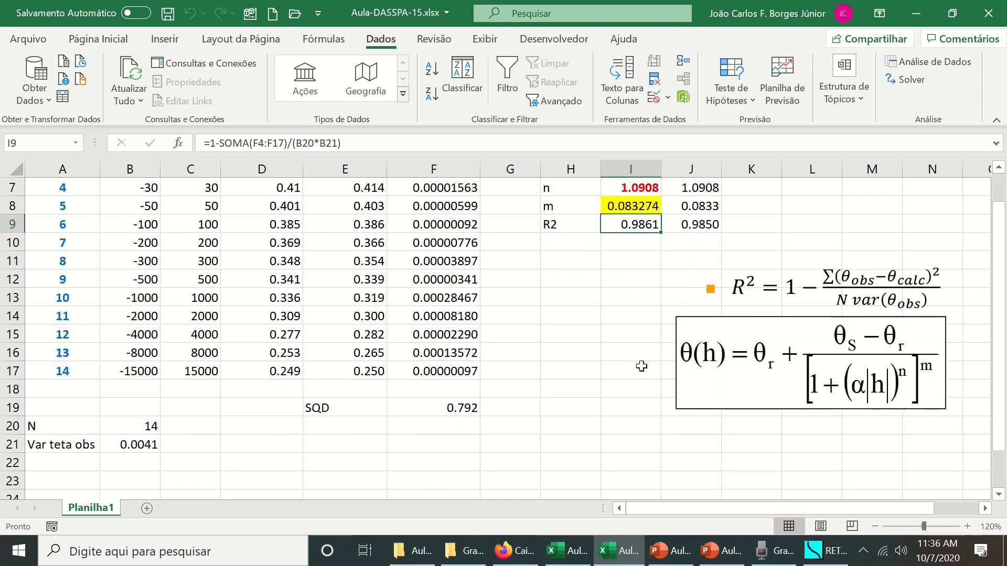
pyautogui.scroll(2, 697, 386)
pyautogui.scroll(3, 697, 386)
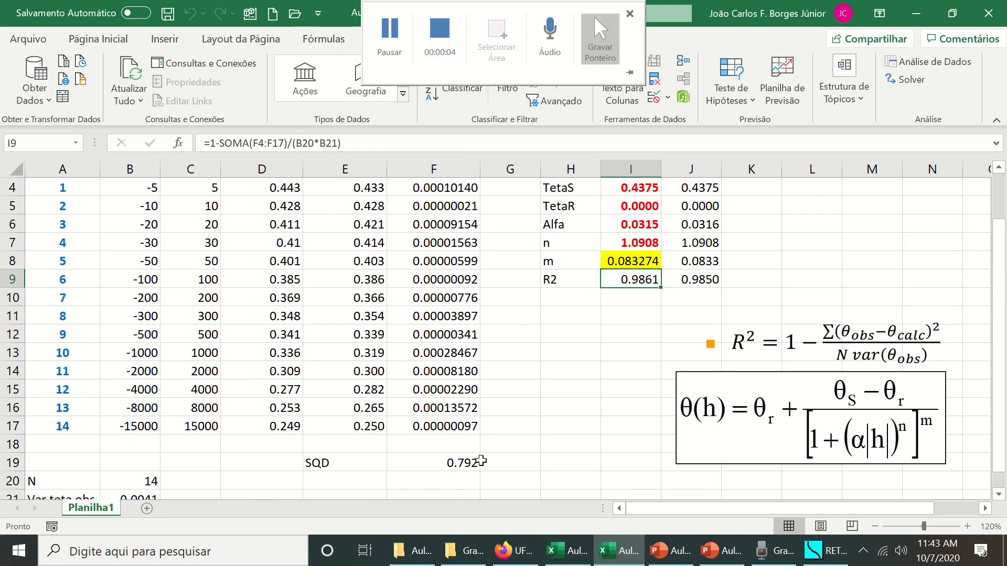
# Run Solver again with its existing settings and keep the Solver solution
pyautogui.click(911, 80)
pyautogui.click(565, 481)
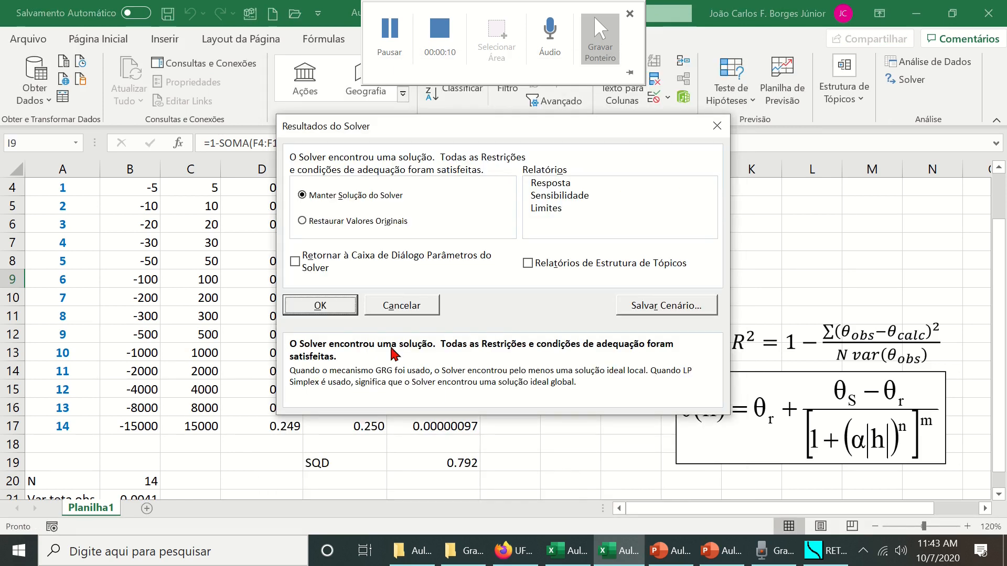
pyautogui.click(342, 306)
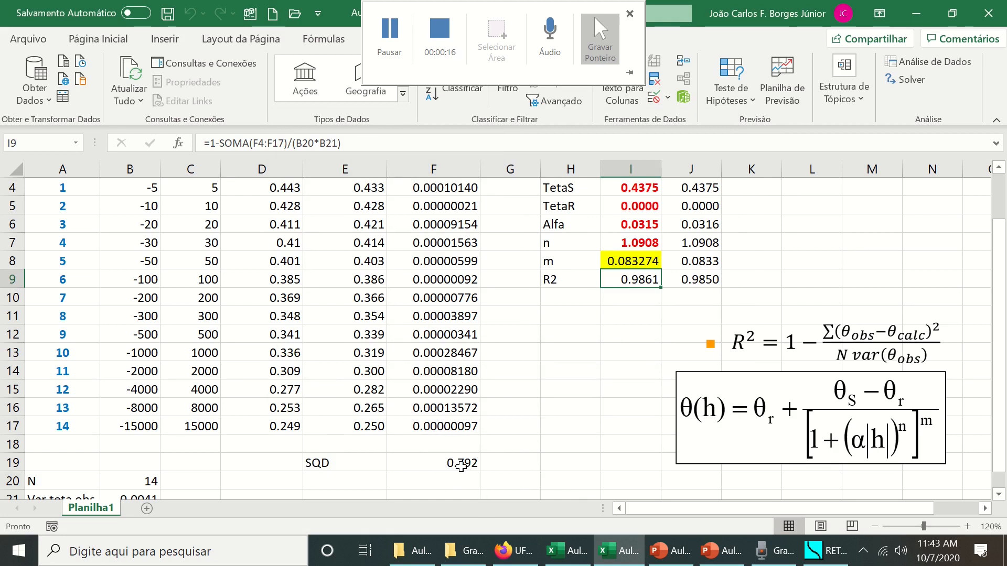
# Inspect the SQD formula in F19 and the squared deviations it sums, leaving the formula as it is
pyautogui.doubleClick(454, 463)
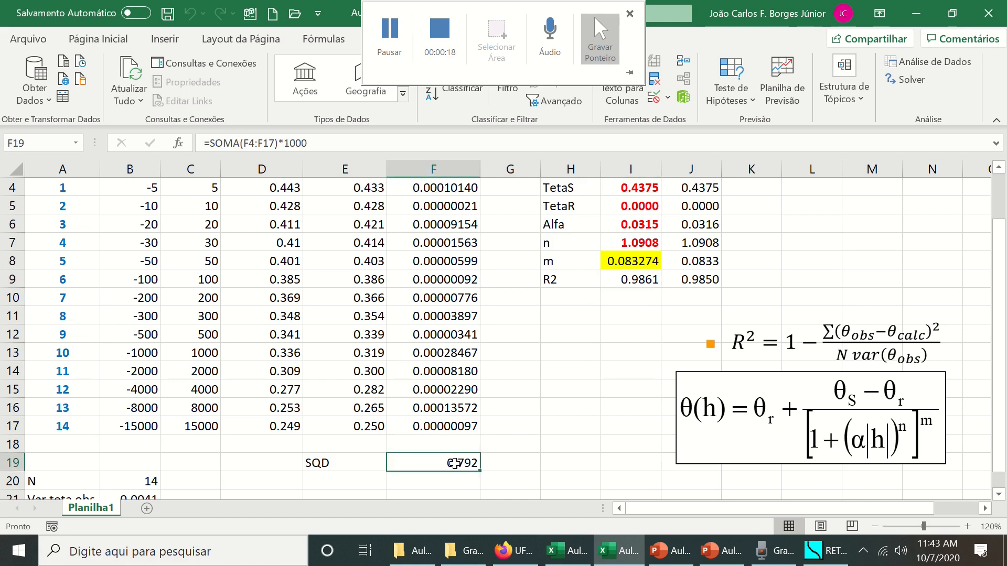
pyautogui.scroll(1, 564, 428)
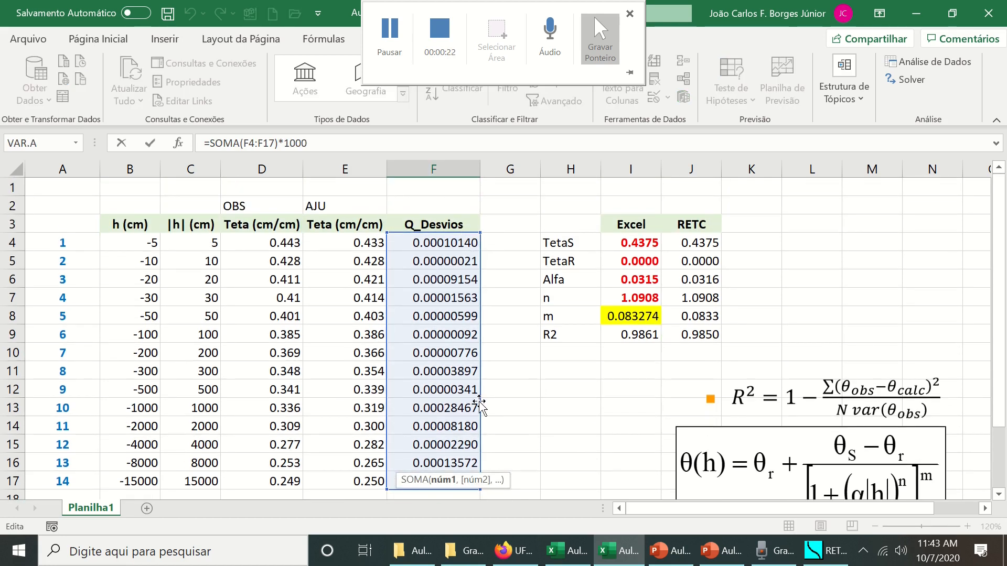
pyautogui.scroll(-4, 528, 396)
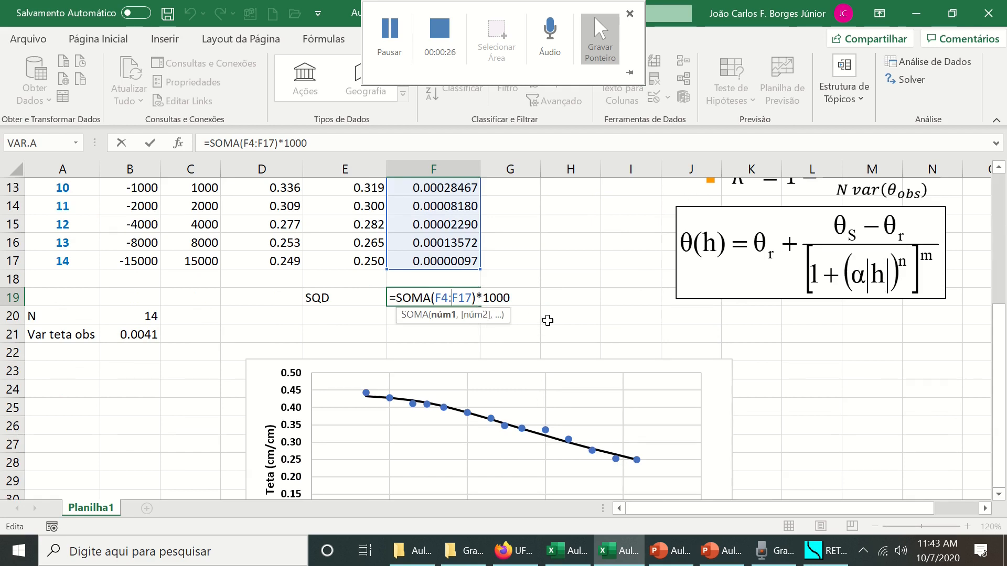
pyautogui.hotkey('ctrl', 'Return')
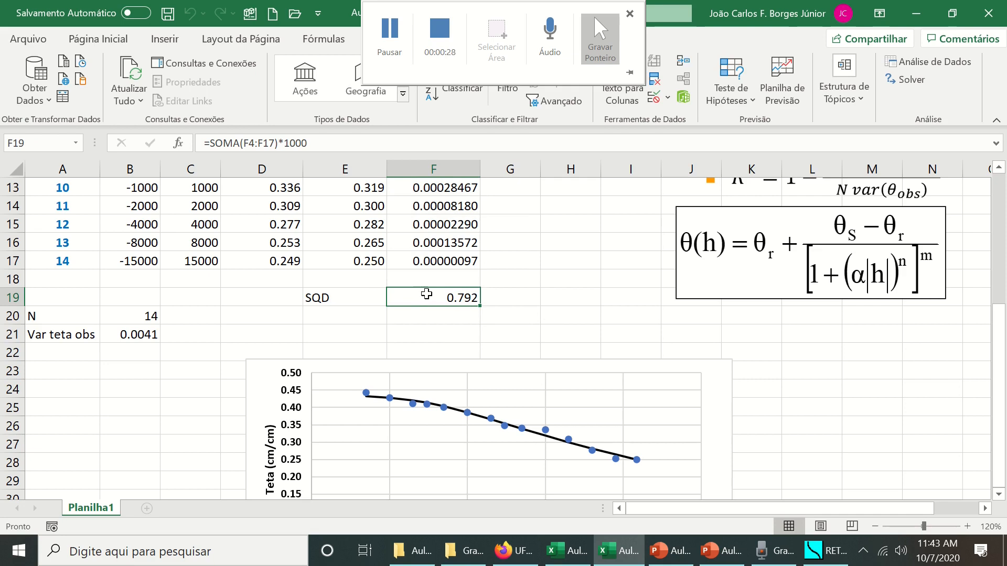
# Compare the fitted Excel parameters and R2 with the RETC column and examine the observed and fitted curves in the retention chart
pyautogui.scroll(3, 597, 319)
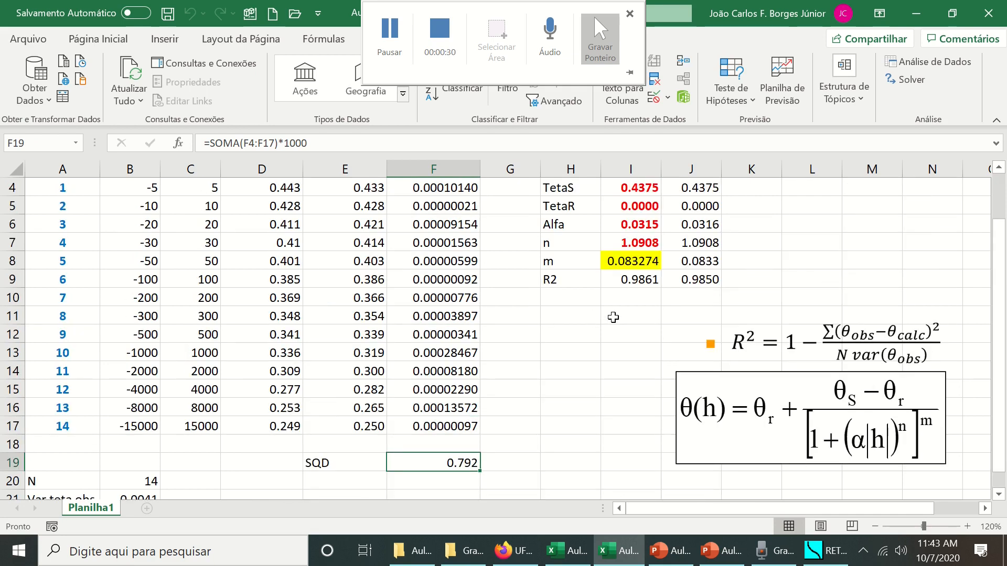
pyautogui.scroll(1, 613, 317)
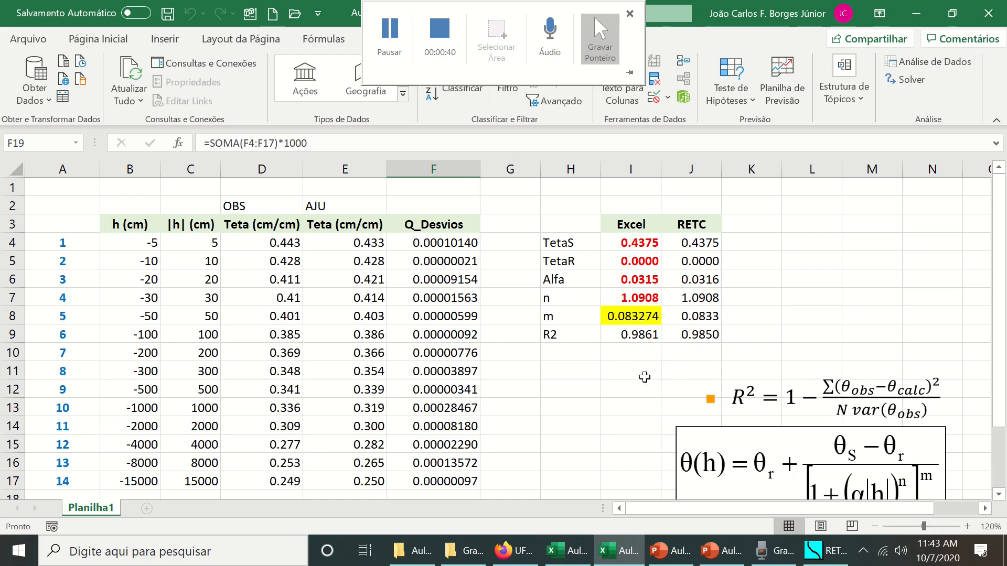
pyautogui.click(625, 391)
pyautogui.scroll(-6, 620, 405)
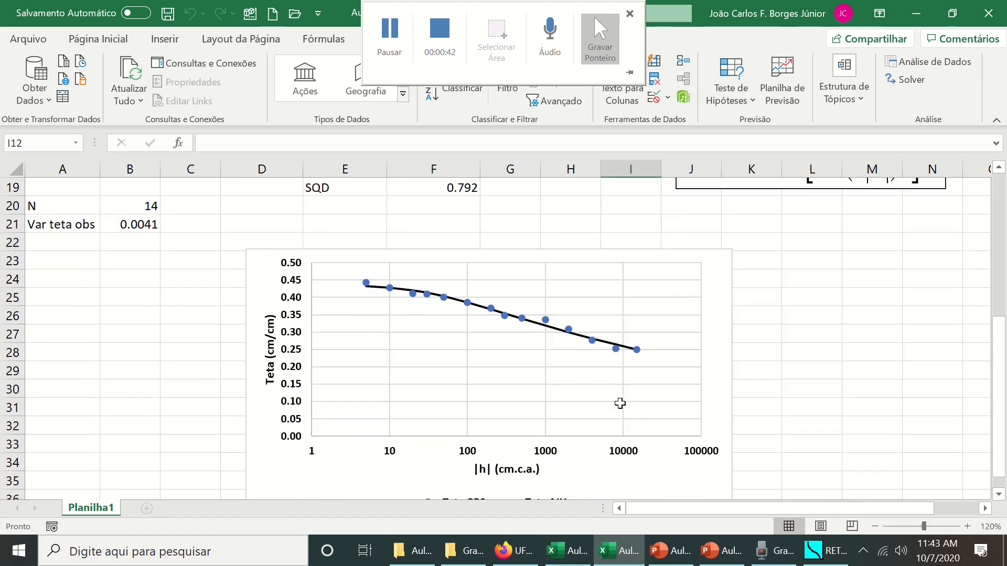
pyautogui.scroll(3, 807, 429)
pyautogui.scroll(3, 636, 360)
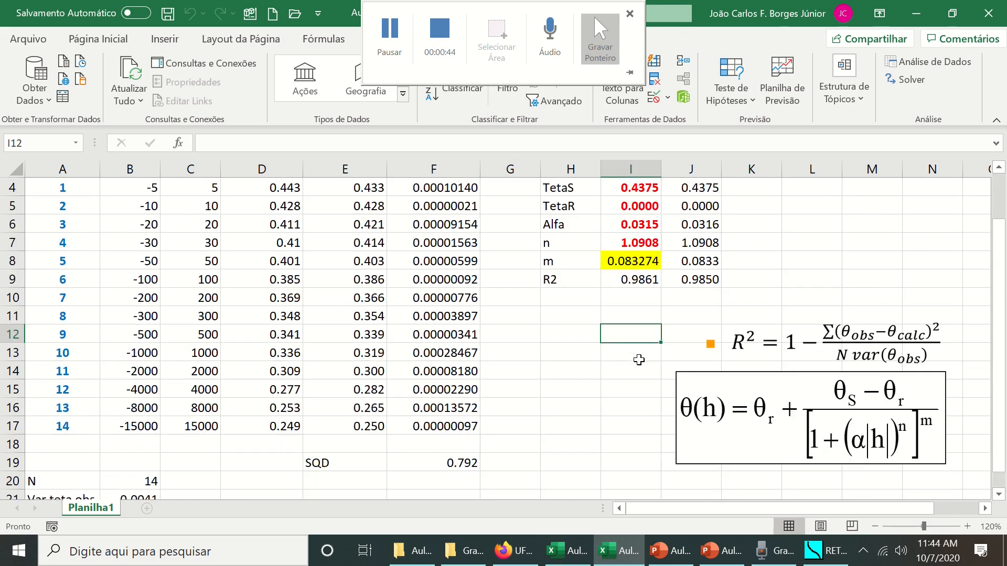